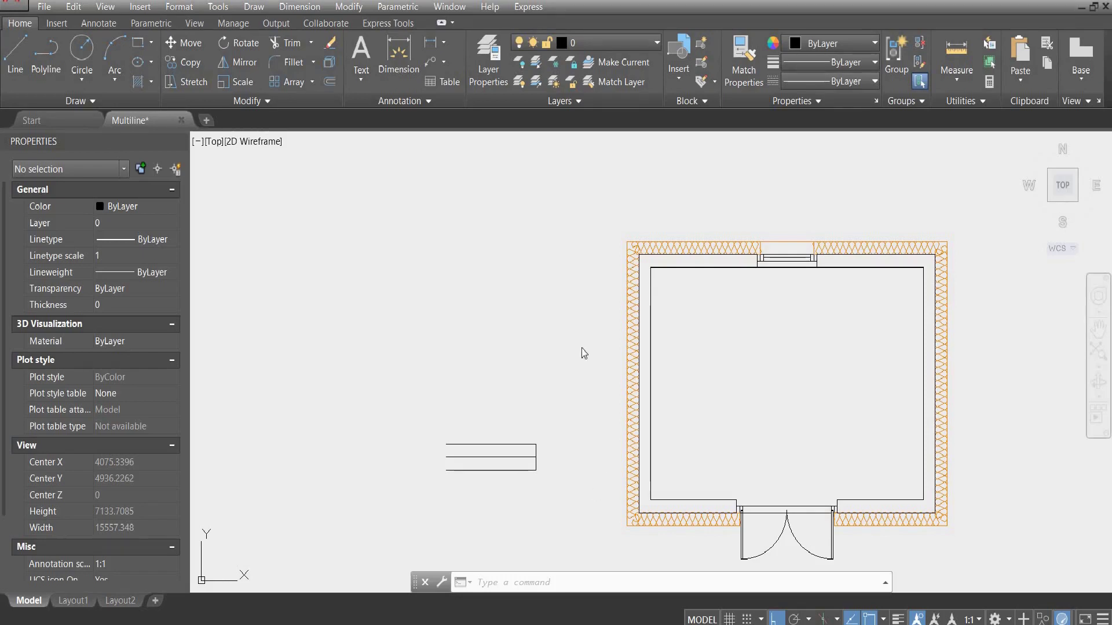
Draw a U-shaped test line beside the plan with a 200-unit vertical segment.
{"action": "scroll", "coordinate": [732, 231], "scroll_direction": "up", "scroll_amount": 3}
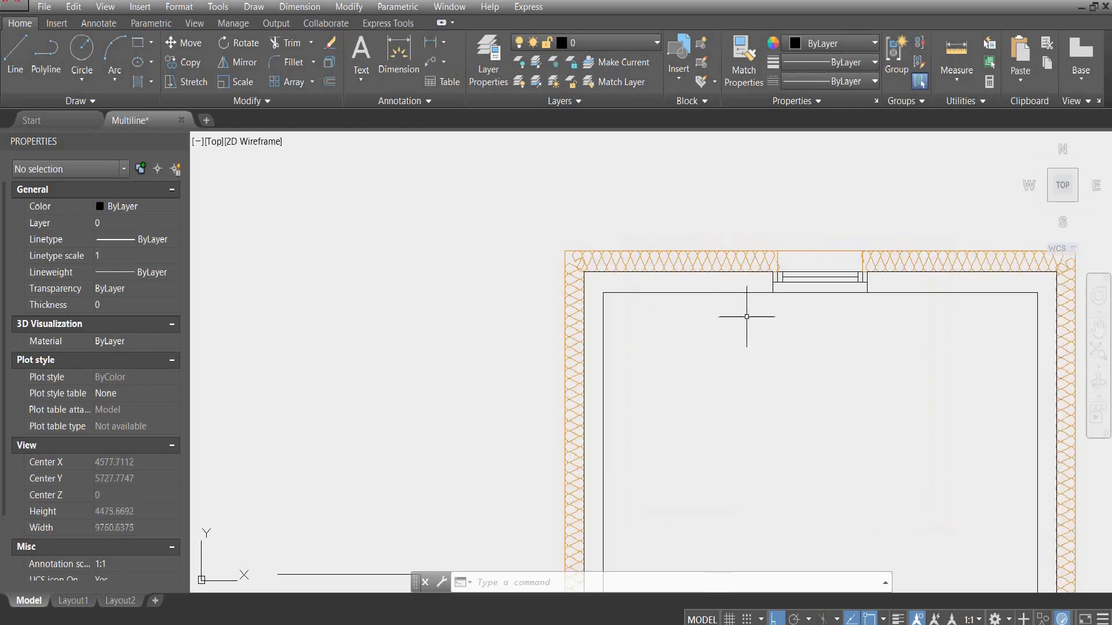
{"action": "middle_click_drag", "start_coordinate": [732, 328], "coordinate": [568, 355]}
{"action": "scroll", "coordinate": [565, 366], "scroll_direction": "down", "scroll_amount": 1}
{"action": "scroll", "coordinate": [539, 353], "scroll_direction": "up", "scroll_amount": 1}
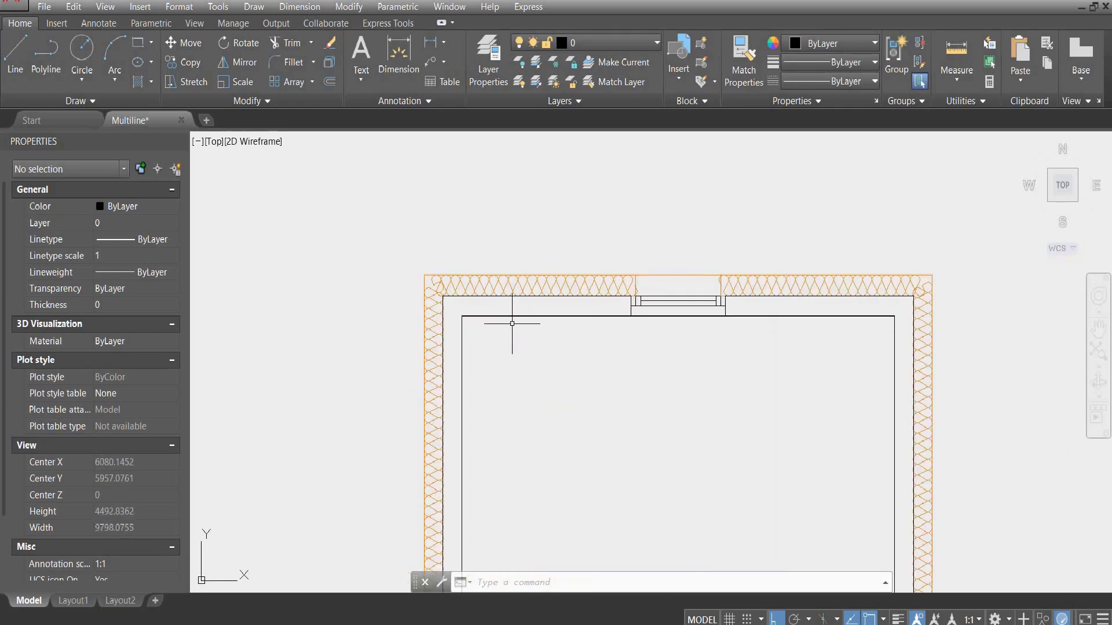
{"action": "middle_click_drag", "start_coordinate": [512, 317], "coordinate": [598, 360]}
{"action": "scroll", "coordinate": [600, 365], "scroll_direction": "up", "scroll_amount": 1}
{"action": "scroll", "coordinate": [686, 316], "scroll_direction": "down", "scroll_amount": 2}
{"action": "middle_click_drag", "start_coordinate": [707, 454], "coordinate": [724, 384]}
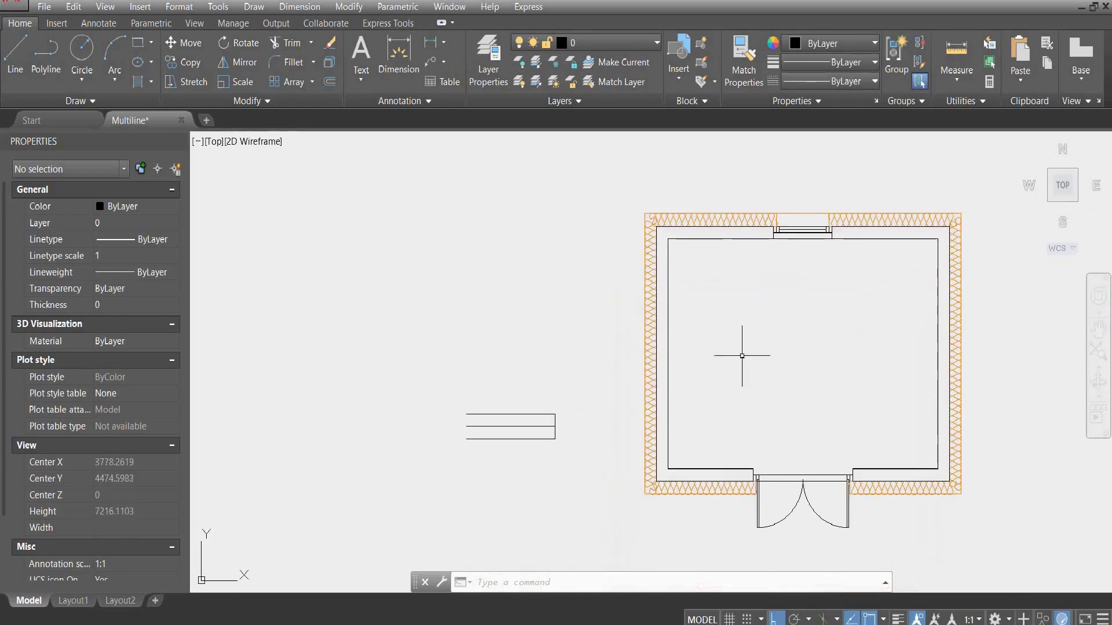
{"action": "scroll", "coordinate": [607, 420], "scroll_direction": "up", "scroll_amount": 2}
{"action": "middle_click_drag", "start_coordinate": [620, 379], "coordinate": [616, 427]}
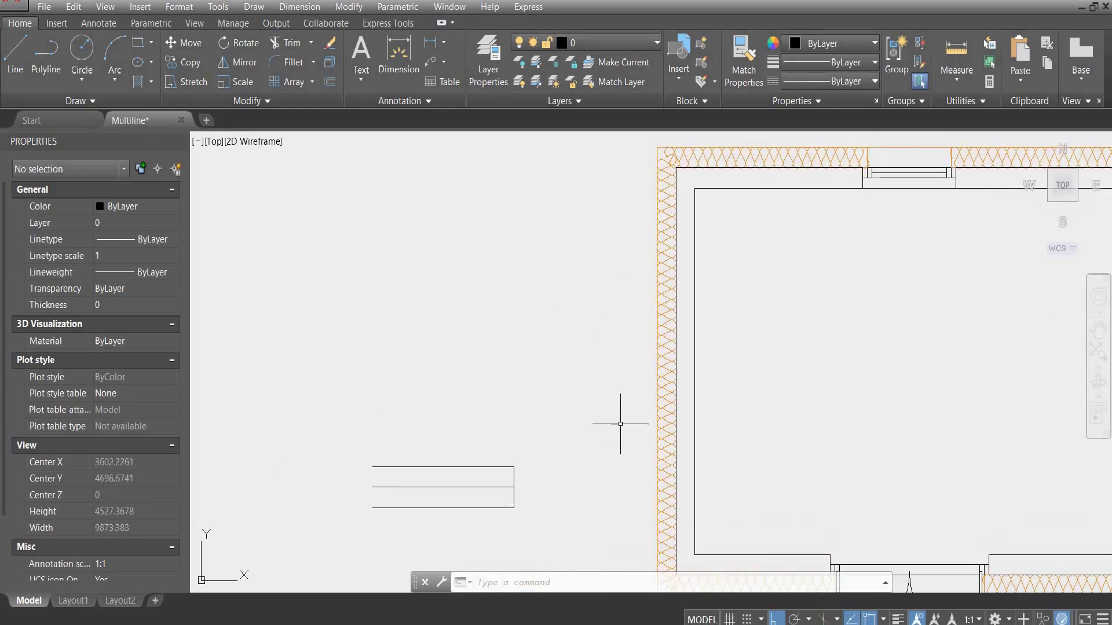
{"action": "scroll", "coordinate": [571, 459], "scroll_direction": "down", "scroll_amount": 2}
{"action": "scroll", "coordinate": [636, 437], "scroll_direction": "up", "scroll_amount": 2}
{"action": "type", "text": "l"}
{"action": "key", "text": "Return"}
{"action": "left_click", "coordinate": [369, 273]}
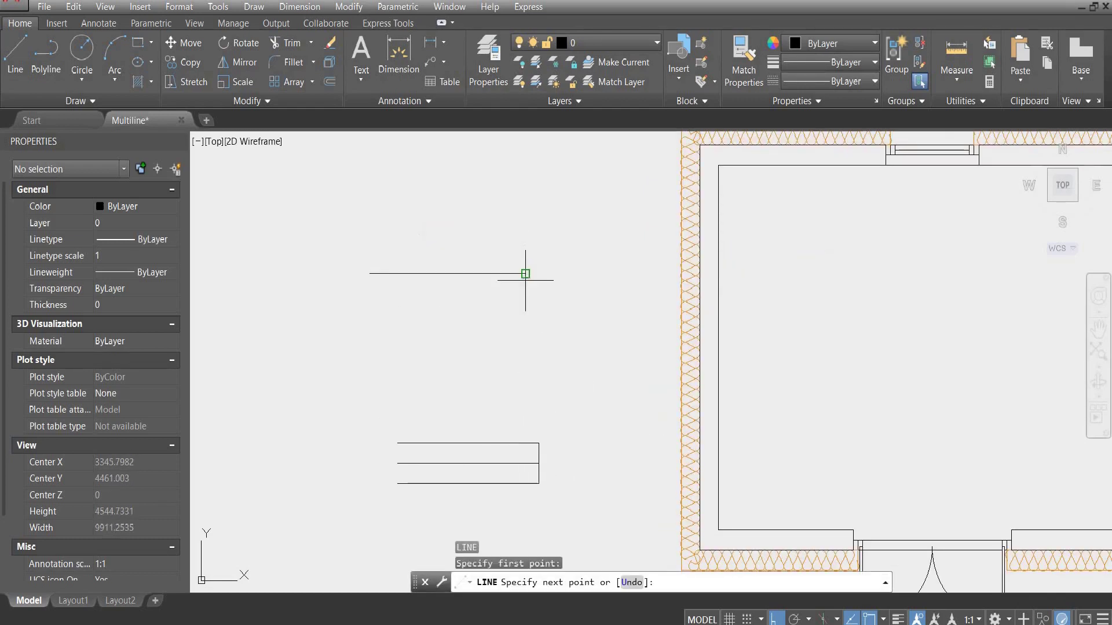
{"action": "left_click", "coordinate": [525, 273]}
{"action": "type", "text": "200"}
{"action": "key", "text": "Return"}
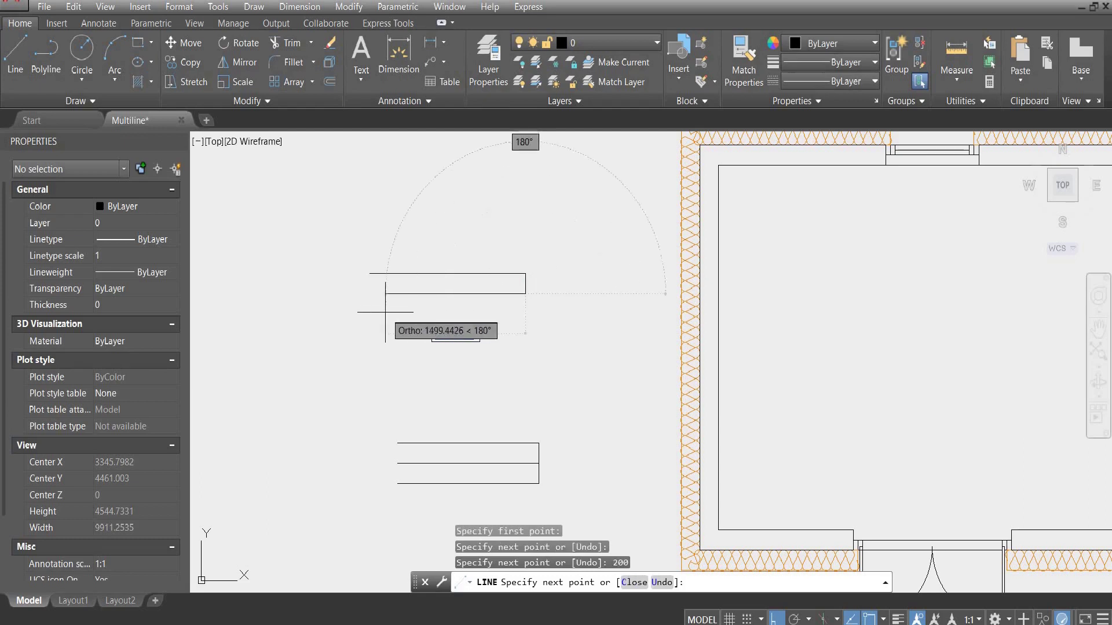
{"action": "left_click", "coordinate": [370, 293]}
{"action": "key", "text": "Return"}
Select two test lines and start copying them, then cancel the copy.
{"action": "left_click", "coordinate": [528, 248]}
{"action": "left_click", "coordinate": [529, 293]}
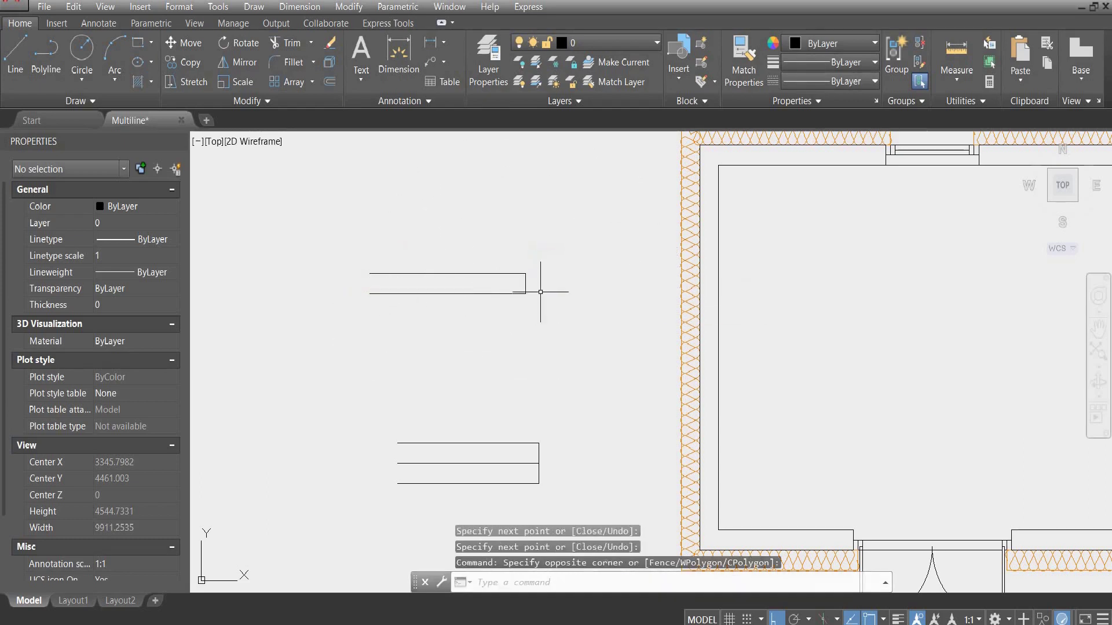
{"action": "left_click", "coordinate": [509, 311]}
{"action": "type", "text": "c"}
{"action": "key", "text": "Return"}
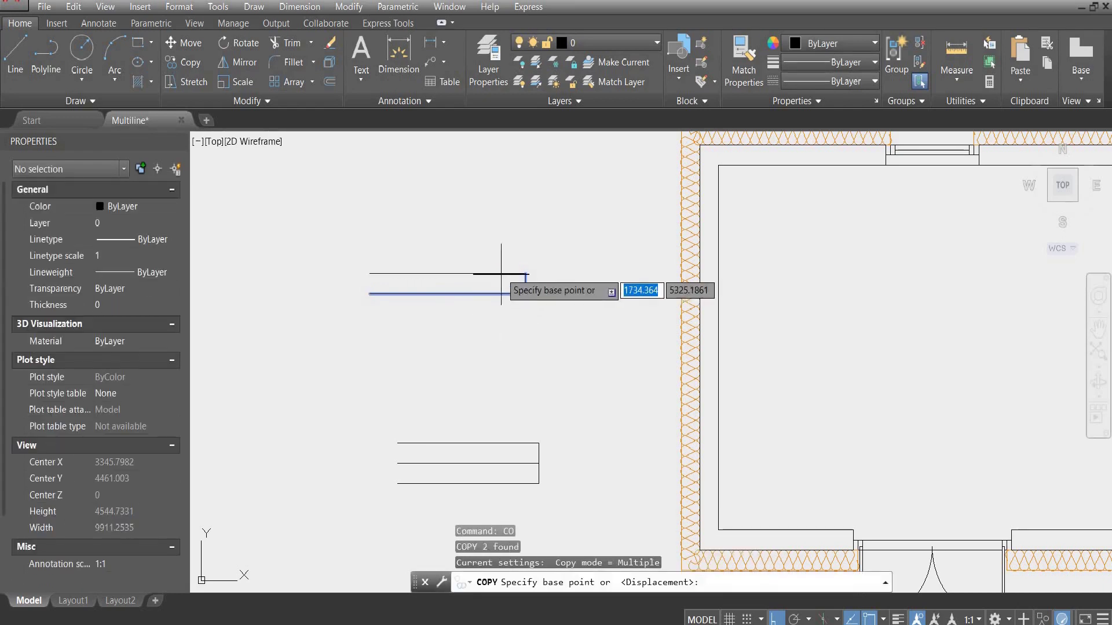
{"action": "left_click", "coordinate": [525, 273]}
{"action": "key", "text": "Escape"}
Window-select the five test lines and erase them.
{"action": "scroll", "coordinate": [542, 386], "scroll_direction": "down", "scroll_amount": 2}
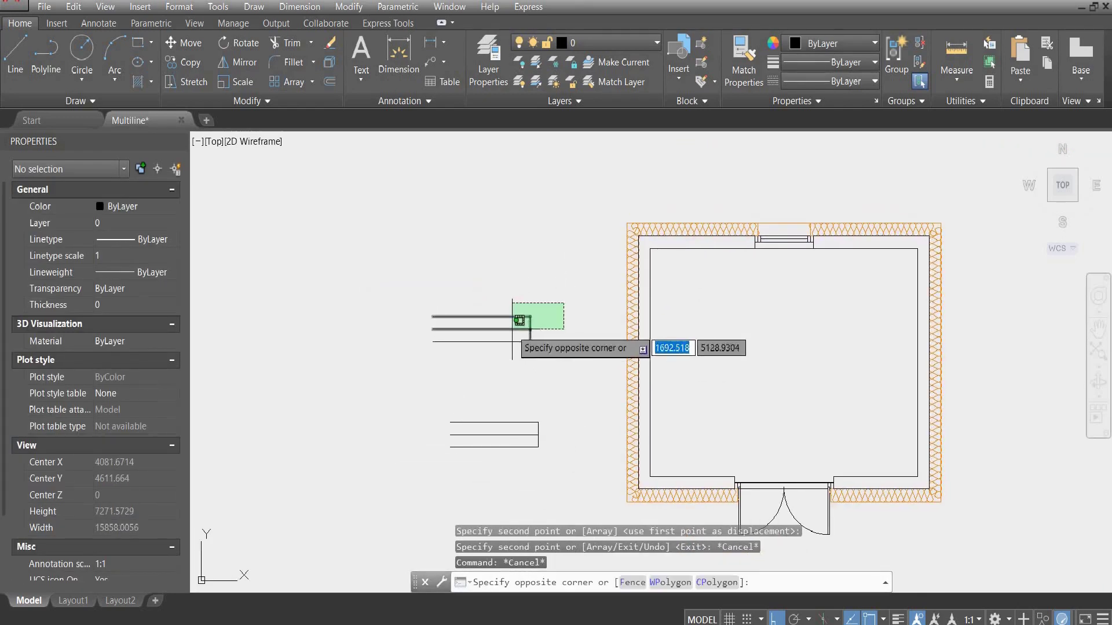
{"action": "left_click", "coordinate": [566, 303]}
{"action": "key", "text": "Escape"}
{"action": "scroll", "coordinate": [492, 318], "scroll_direction": "up", "scroll_amount": 2}
{"action": "left_click", "coordinate": [368, 290]}
{"action": "left_click", "coordinate": [628, 414]}
{"action": "scroll", "coordinate": [565, 313], "scroll_direction": "down", "scroll_amount": 2}
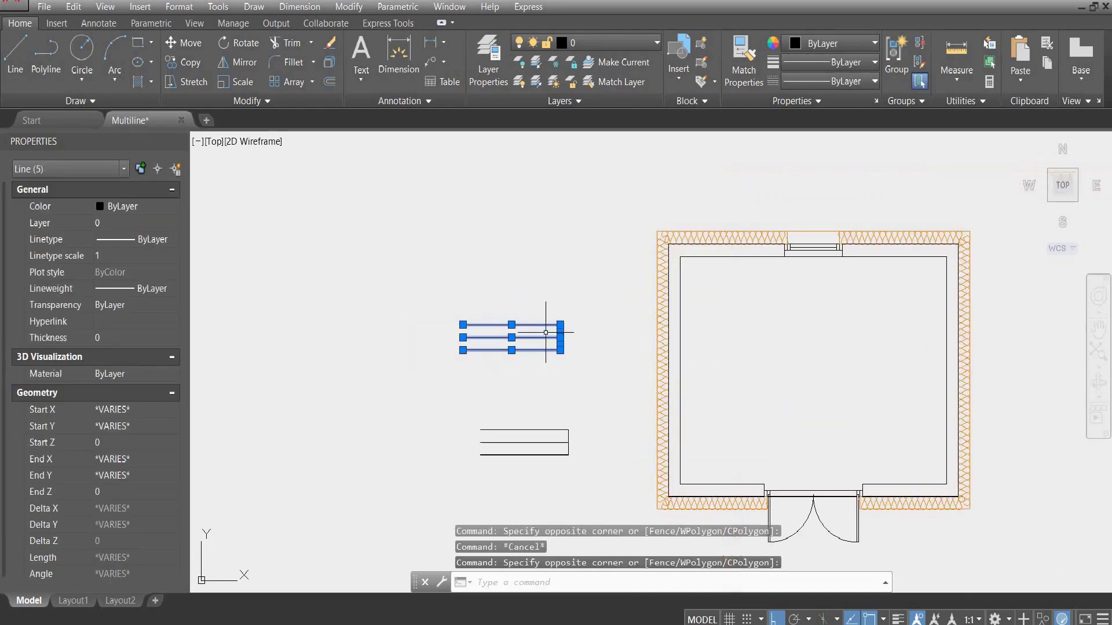
{"action": "key", "text": "Escape"}
{"action": "left_click", "coordinate": [444, 294]}
{"action": "left_click", "coordinate": [566, 355]}
{"action": "key", "text": "Delete"}
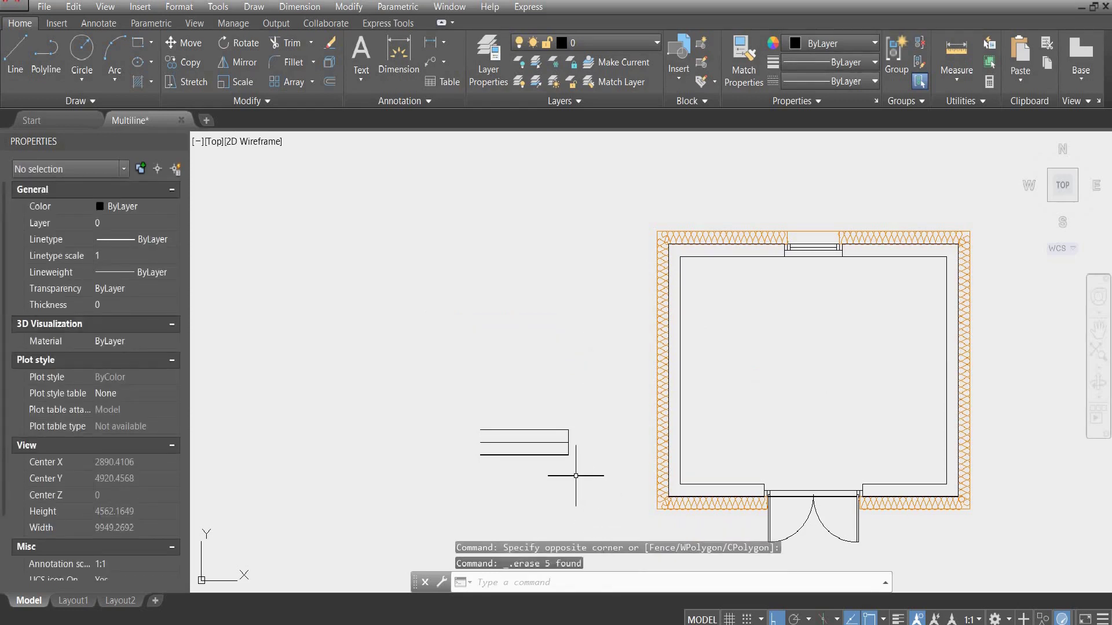
Stretch the wall multiline's right end beside the window, then undo the stretch.
{"action": "scroll", "coordinate": [864, 318], "scroll_direction": "up", "scroll_amount": 2}
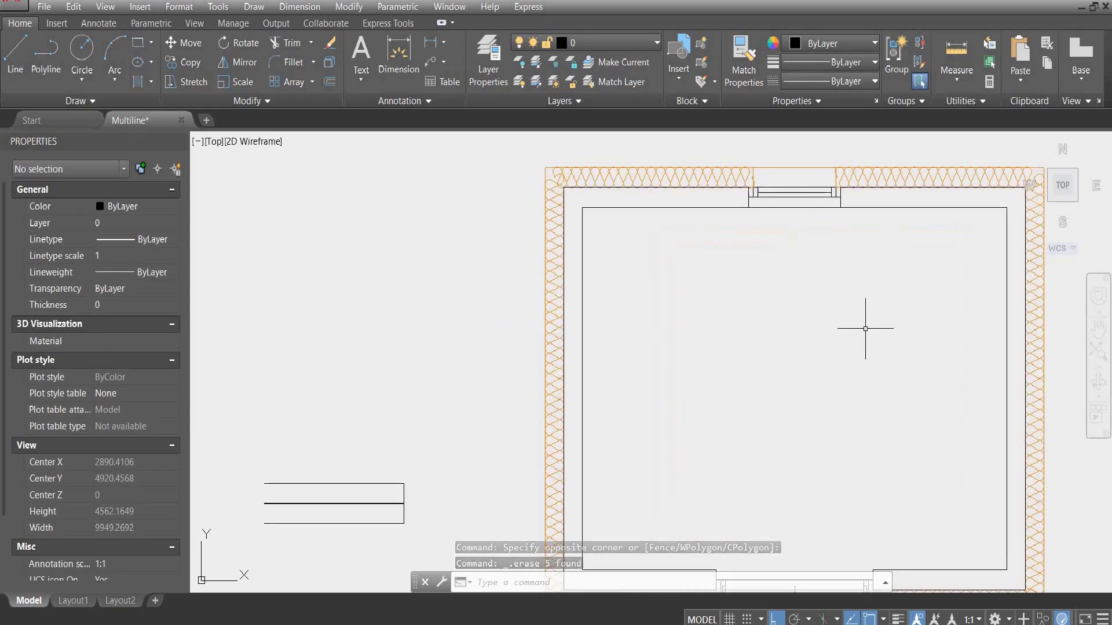
{"action": "left_click", "coordinate": [721, 251]}
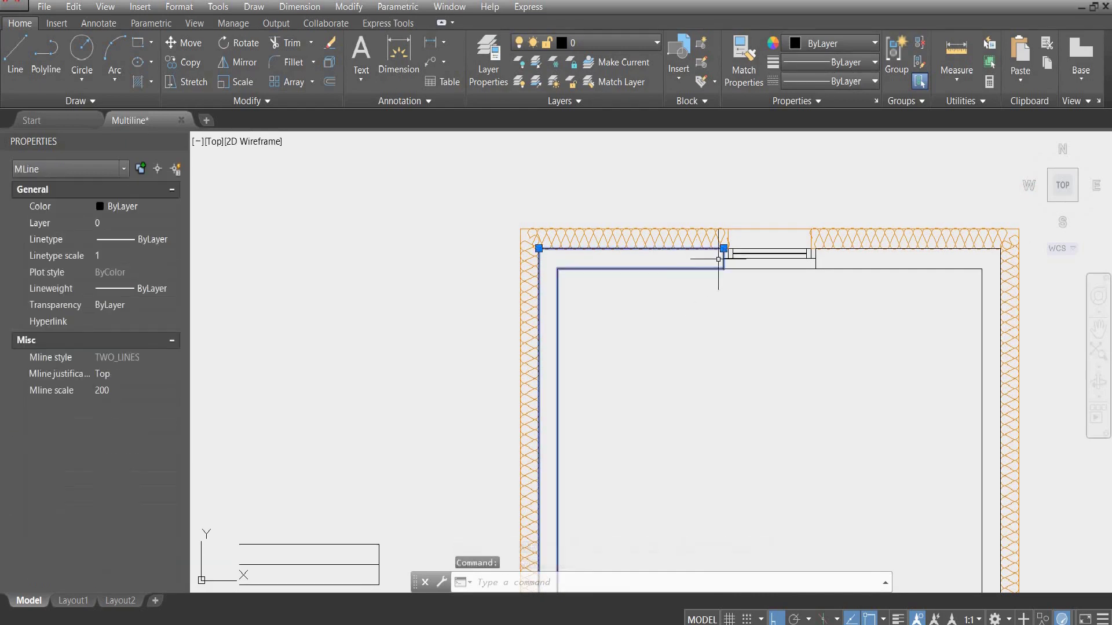
{"action": "scroll", "coordinate": [734, 251], "scroll_direction": "up", "scroll_amount": 3}
{"action": "left_click", "coordinate": [707, 246]}
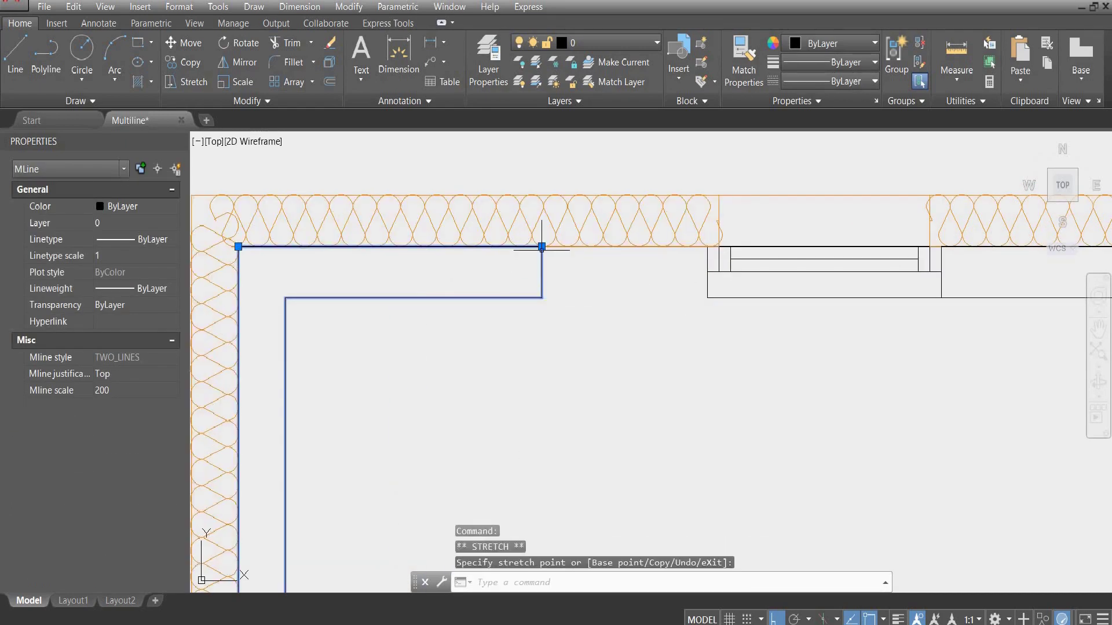
{"action": "left_click", "coordinate": [707, 246]}
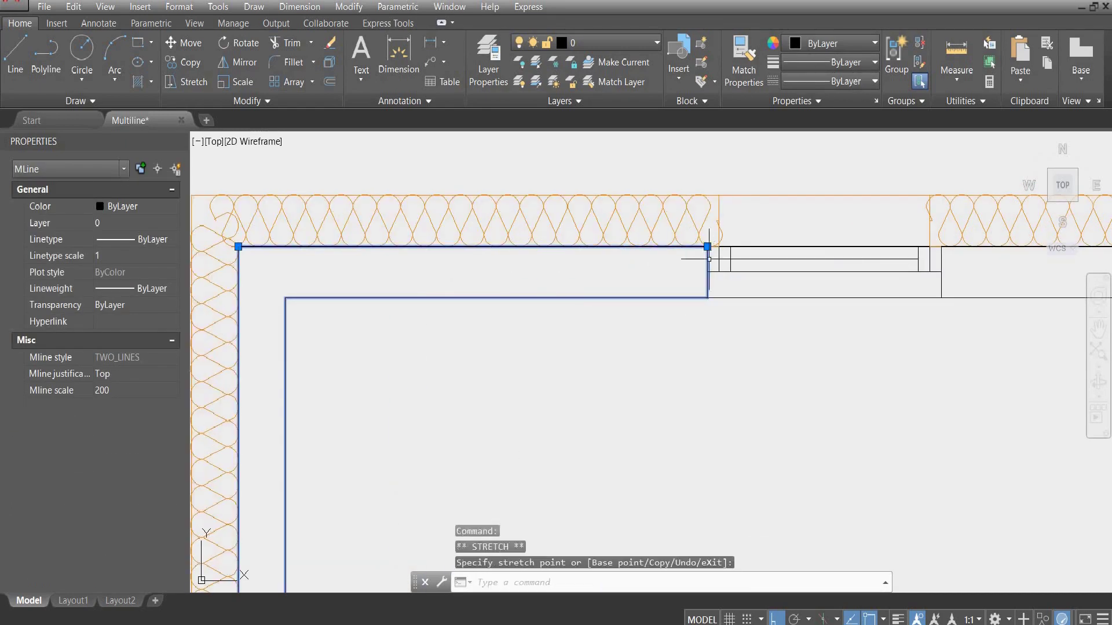
{"action": "scroll", "coordinate": [575, 258], "scroll_direction": "down", "scroll_amount": 2}
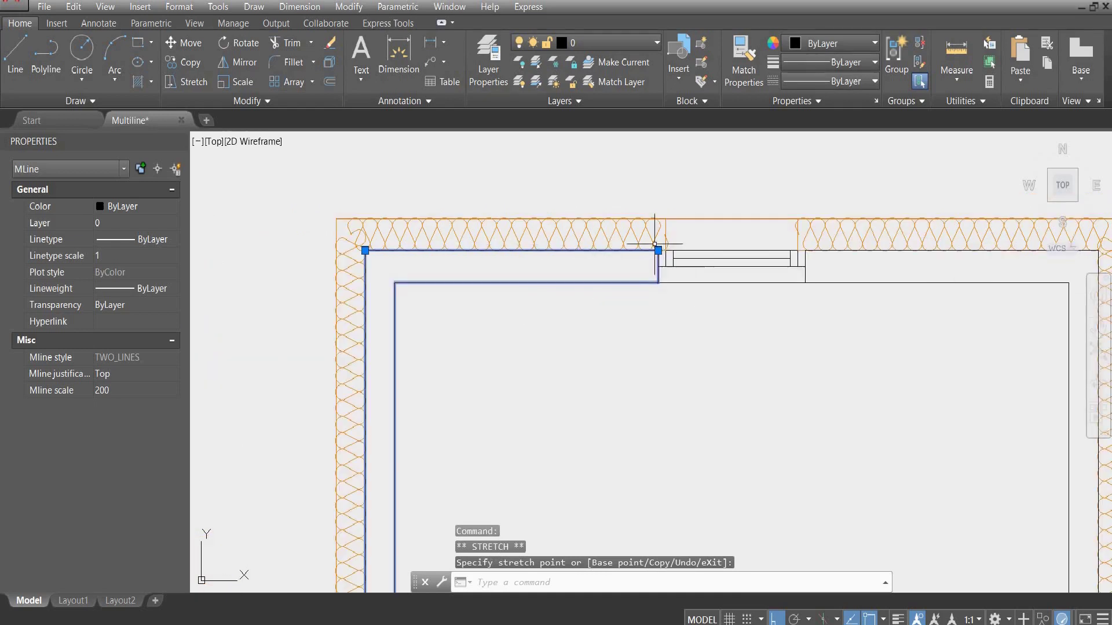
{"action": "key", "text": "Escape"}
{"action": "left_click", "coordinate": [645, 222]}
{"action": "left_click", "coordinate": [666, 247]}
{"action": "left_click", "coordinate": [686, 174]}
{"action": "middle_click_drag", "start_coordinate": [633, 265], "coordinate": [663, 311]}
{"action": "key", "text": "ctrl+z"}
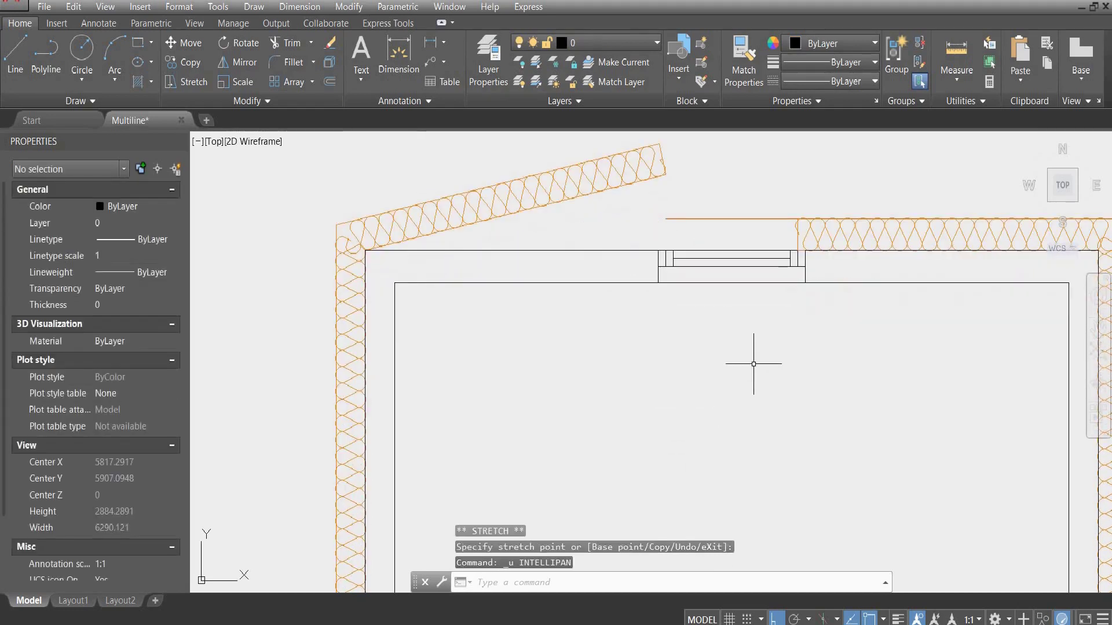
{"action": "key", "text": "ctrl+z"}
{"action": "key", "text": "Escape"}
{"action": "scroll", "coordinate": [754, 364], "scroll_direction": "down", "scroll_amount": 6}
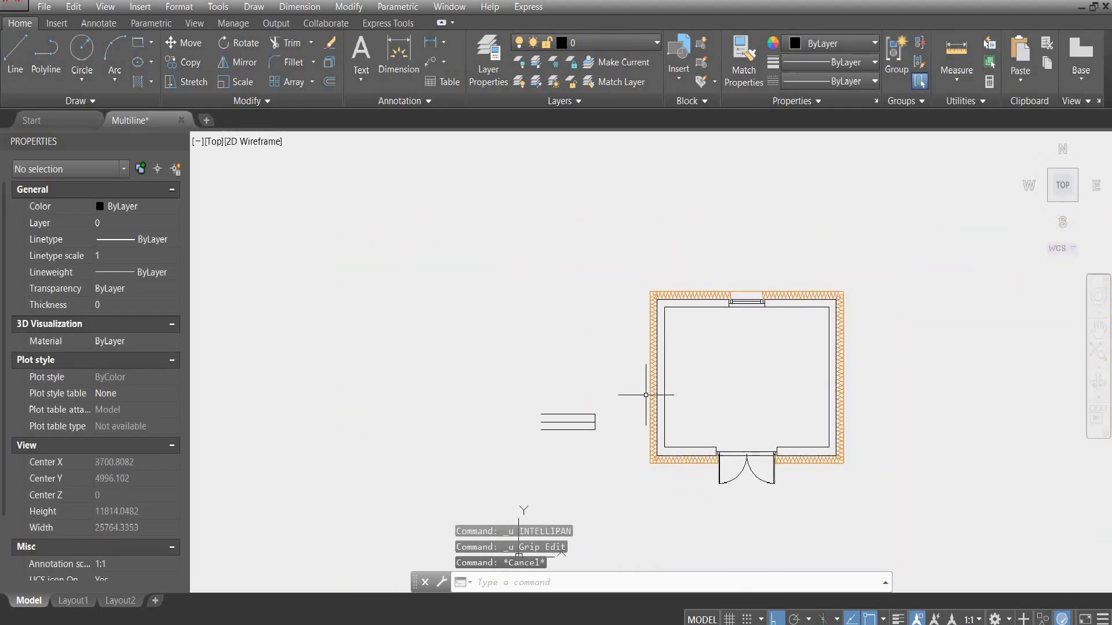
{"action": "scroll", "coordinate": [650, 367], "scroll_direction": "up", "scroll_amount": 2}
{"action": "middle_click_drag", "start_coordinate": [602, 352], "coordinate": [579, 381]}
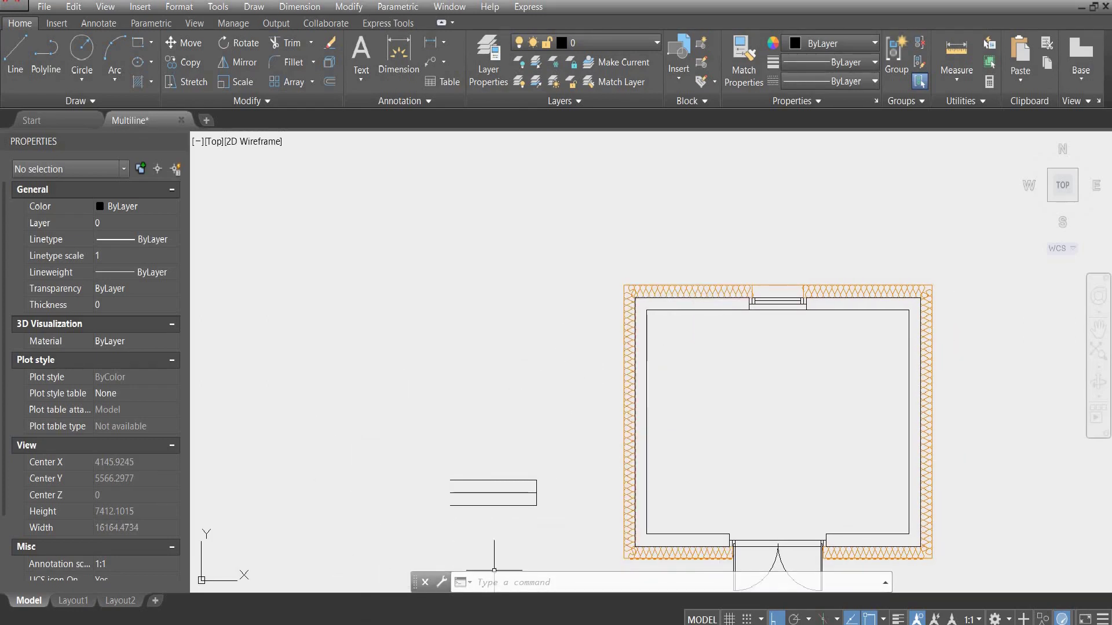
Draw a trial multiline with horizontal, downward, rightward and upward runs around the room.
{"action": "scroll", "coordinate": [577, 344], "scroll_direction": "down", "scroll_amount": 2}
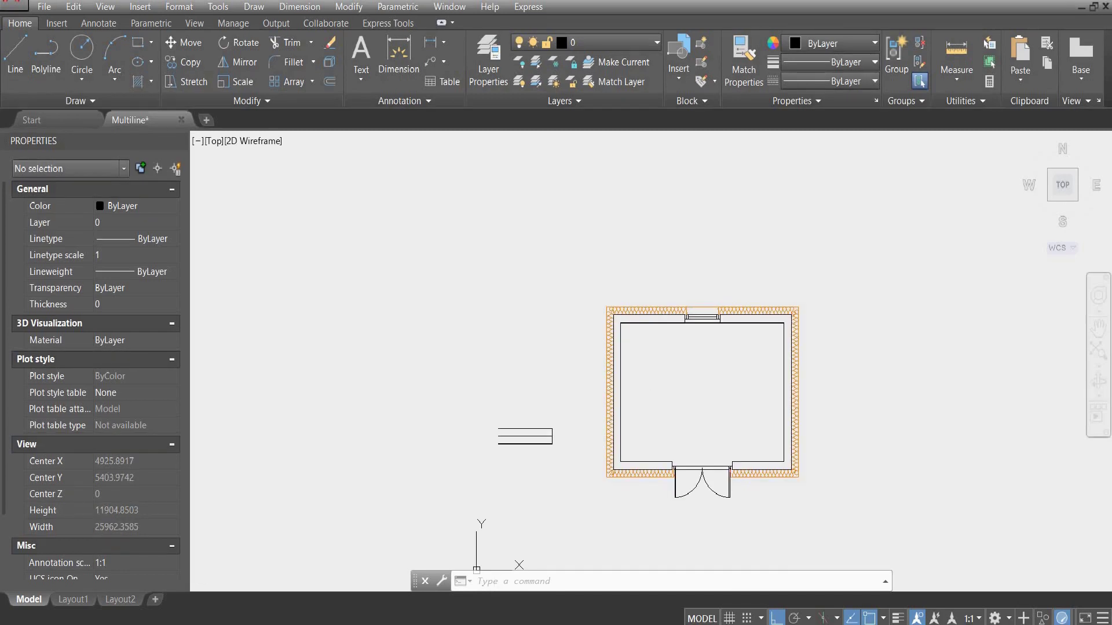
{"action": "scroll", "coordinate": [547, 356], "scroll_direction": "up", "scroll_amount": 2}
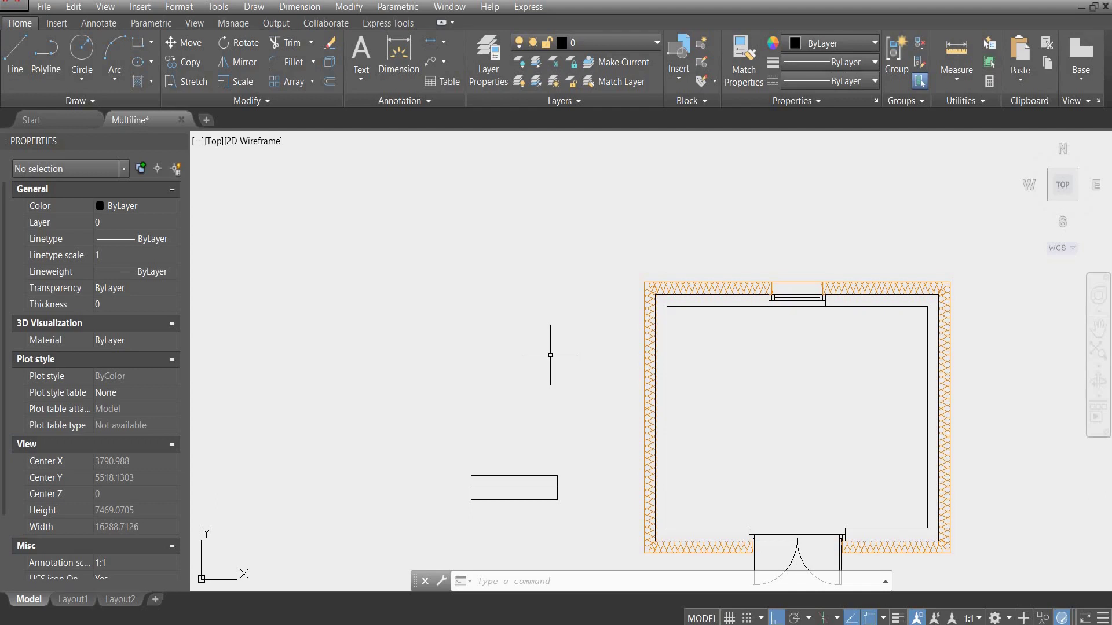
{"action": "type", "text": "ML"}
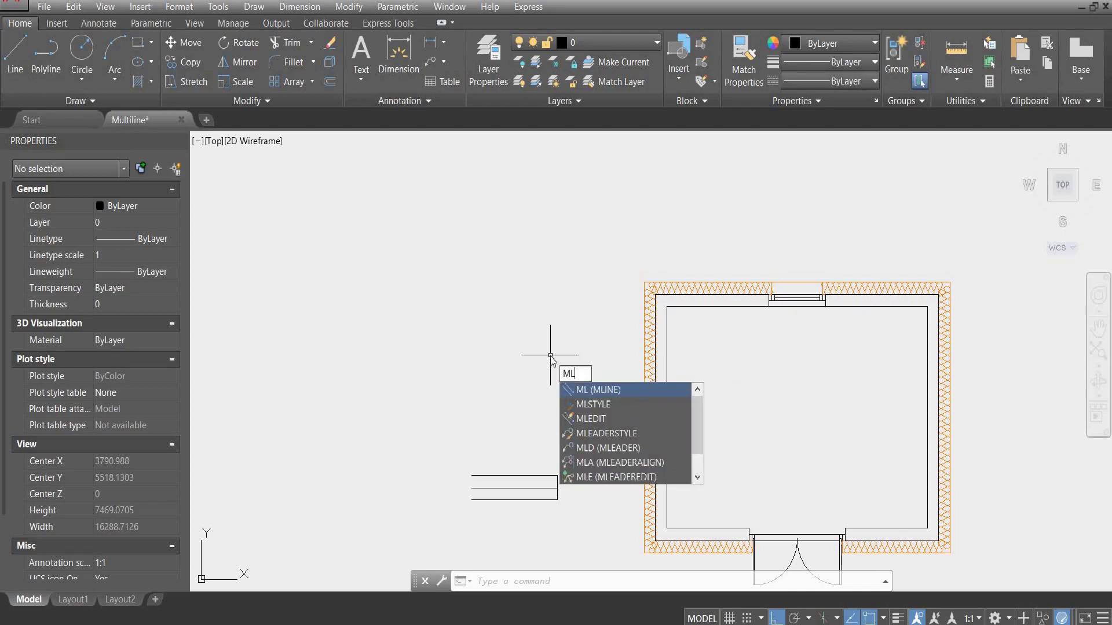
{"action": "key", "text": "Return"}
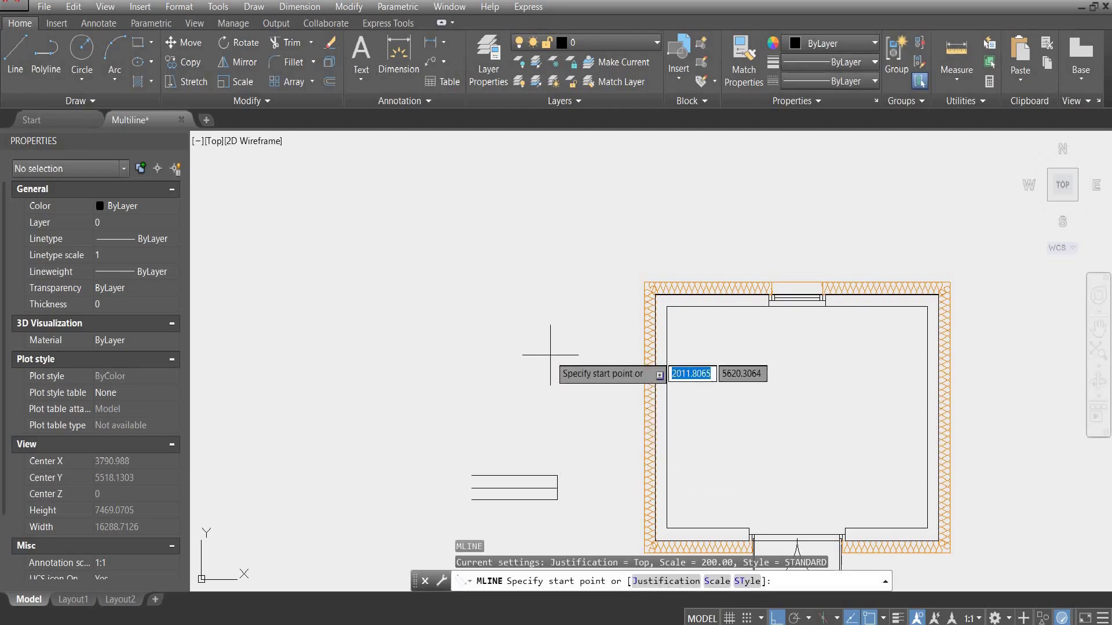
{"action": "left_click", "coordinate": [348, 294]}
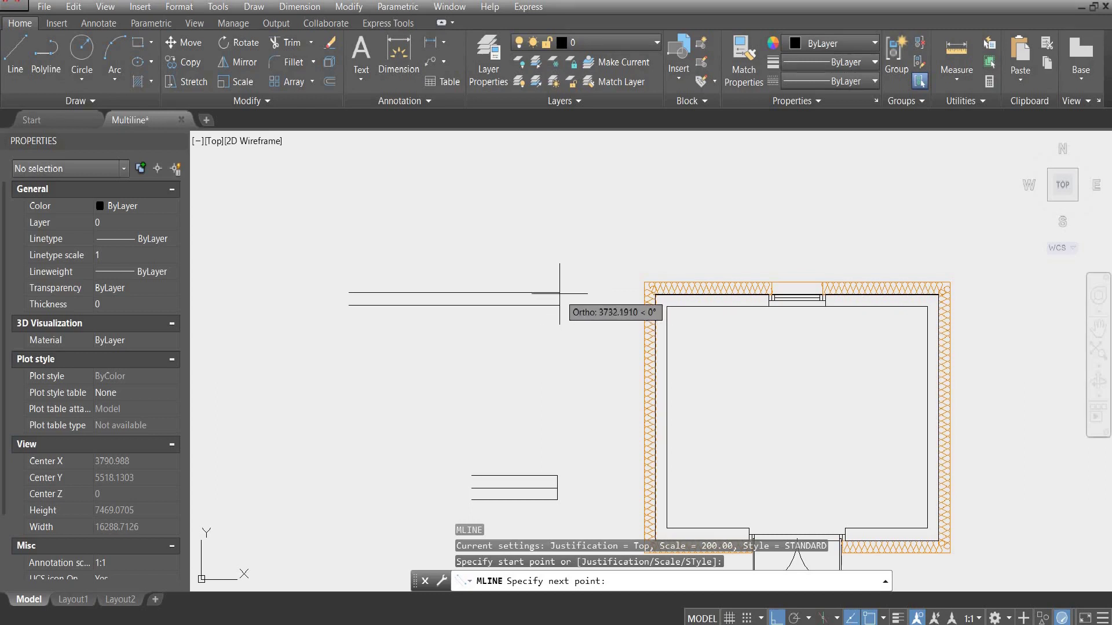
{"action": "left_click", "coordinate": [560, 294]}
{"action": "left_click", "coordinate": [560, 387]}
{"action": "left_click", "coordinate": [599, 386]}
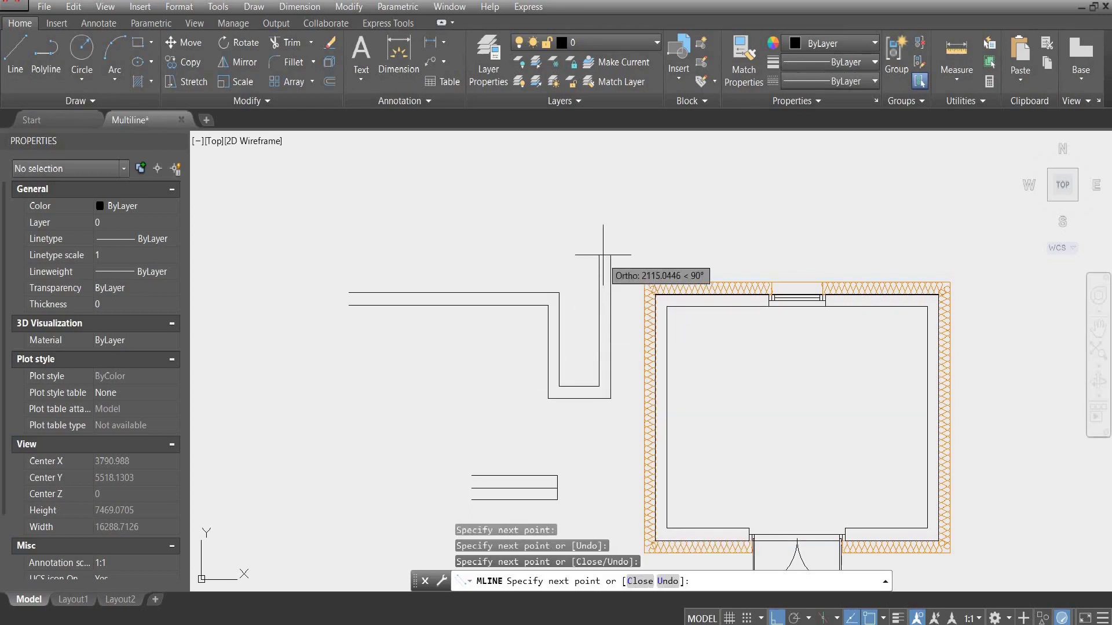
{"action": "left_click", "coordinate": [603, 254]}
{"action": "key", "text": "Return"}
Select the leftover trial multiline and erase it.
{"action": "scroll", "coordinate": [522, 394], "scroll_direction": "up", "scroll_amount": 2}
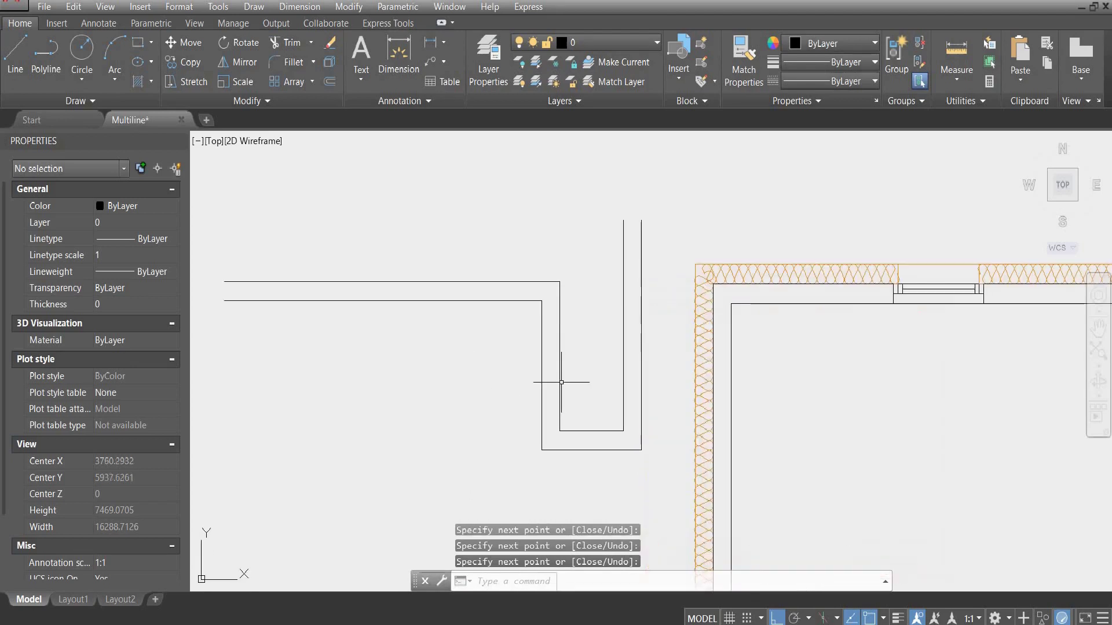
{"action": "scroll", "coordinate": [550, 381], "scroll_direction": "down", "scroll_amount": 2}
{"action": "scroll", "coordinate": [513, 356], "scroll_direction": "up", "scroll_amount": 2}
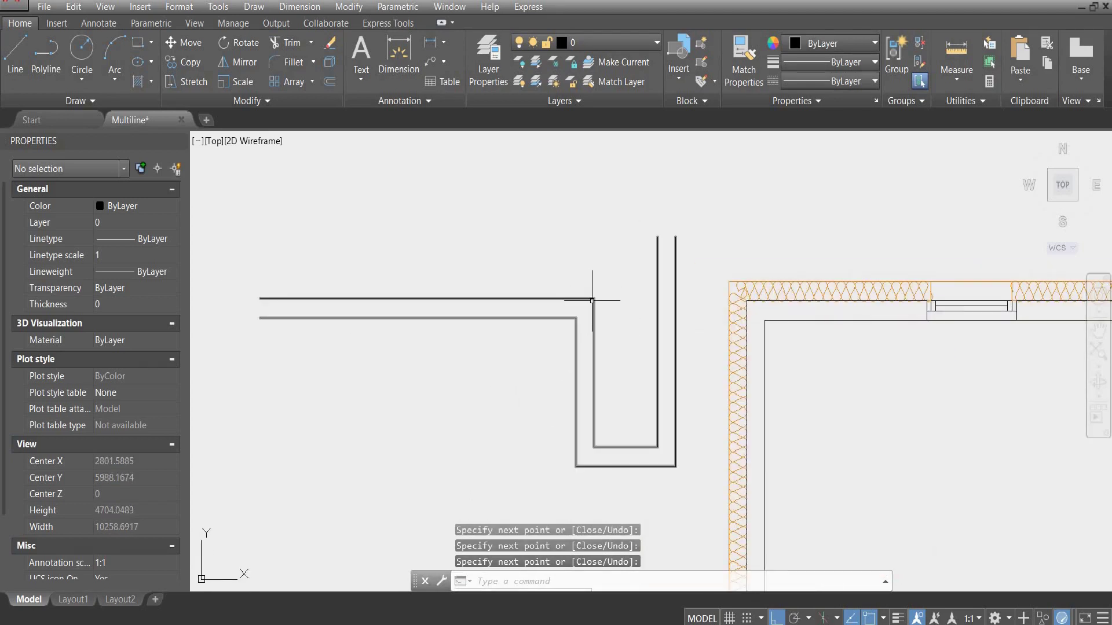
{"action": "scroll", "coordinate": [593, 300], "scroll_direction": "down", "scroll_amount": 2}
{"action": "scroll", "coordinate": [603, 409], "scroll_direction": "up", "scroll_amount": 2}
{"action": "left_click", "coordinate": [621, 359]}
{"action": "left_click", "coordinate": [578, 380]}
{"action": "key", "text": "Delete"}
Enter MLSTYLE to bring up the style list with INSOLATION, STANDARD, STANDARD_2 and TWO_LINES.
{"action": "scroll", "coordinate": [580, 377], "scroll_direction": "down", "scroll_amount": 2}
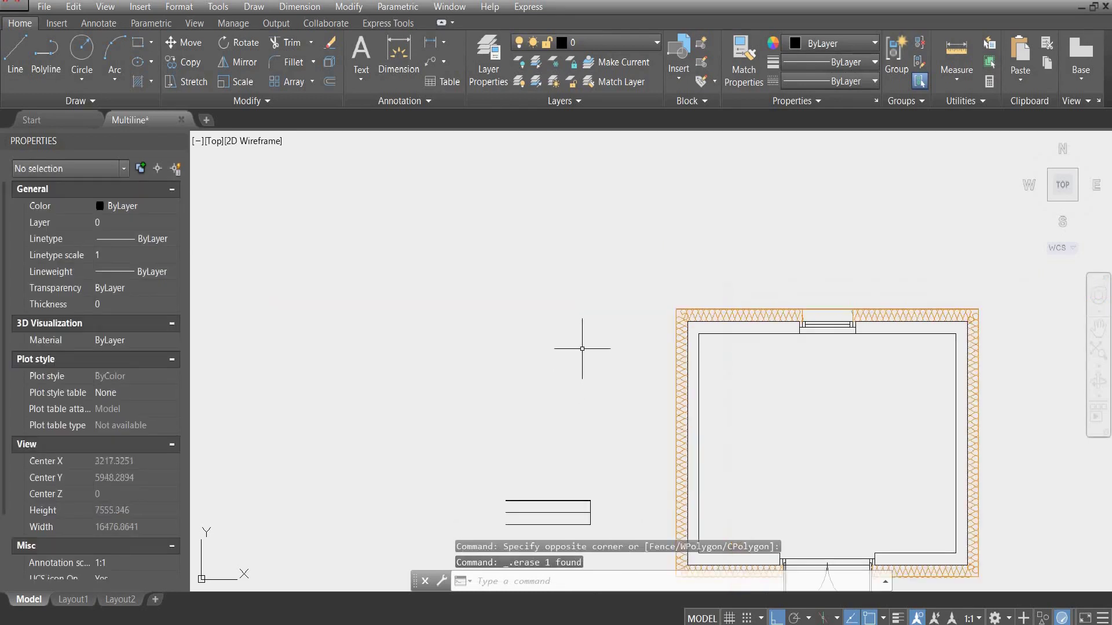
{"action": "scroll", "coordinate": [576, 355], "scroll_direction": "up", "scroll_amount": 2}
{"action": "scroll", "coordinate": [573, 370], "scroll_direction": "down", "scroll_amount": 2}
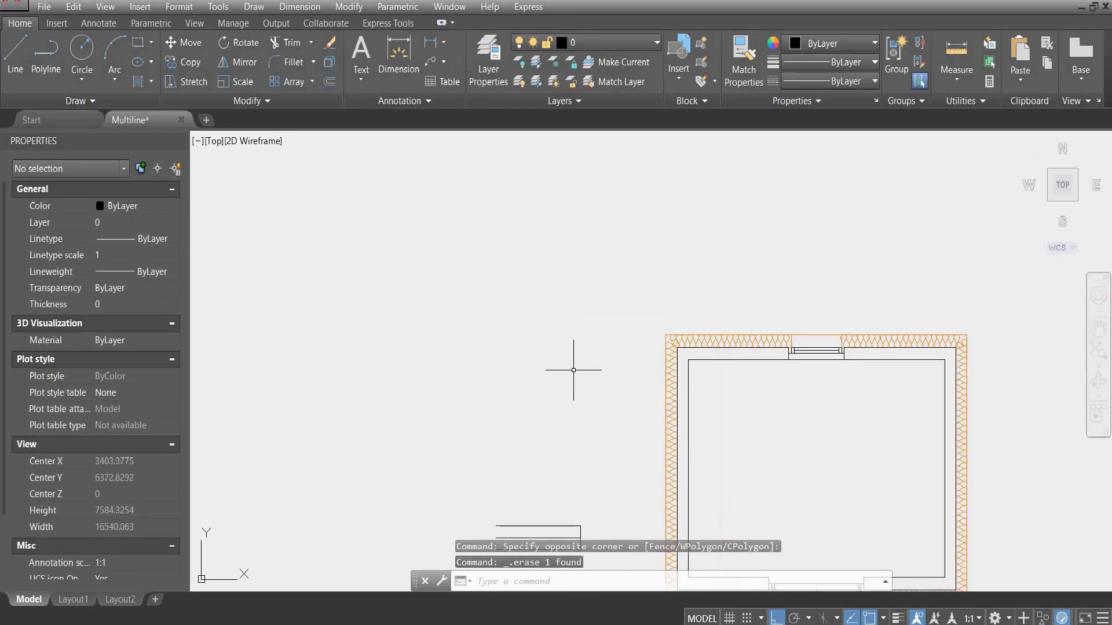
{"action": "scroll", "coordinate": [578, 392], "scroll_direction": "up", "scroll_amount": 2}
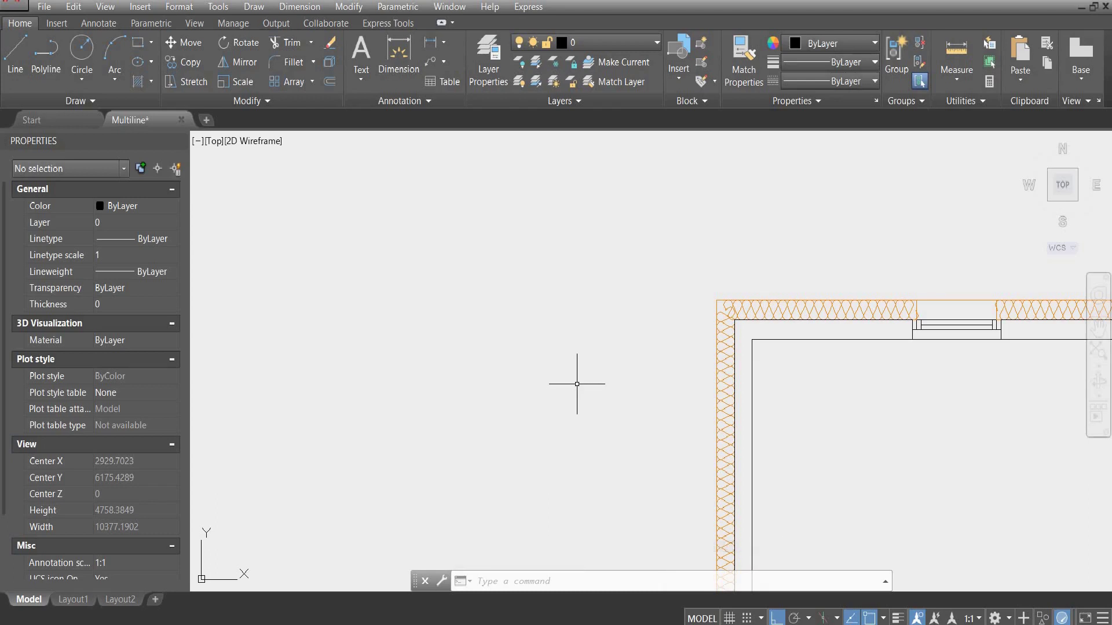
{"action": "type", "text": "MLsTYLE"}
{"action": "key", "text": "Return"}
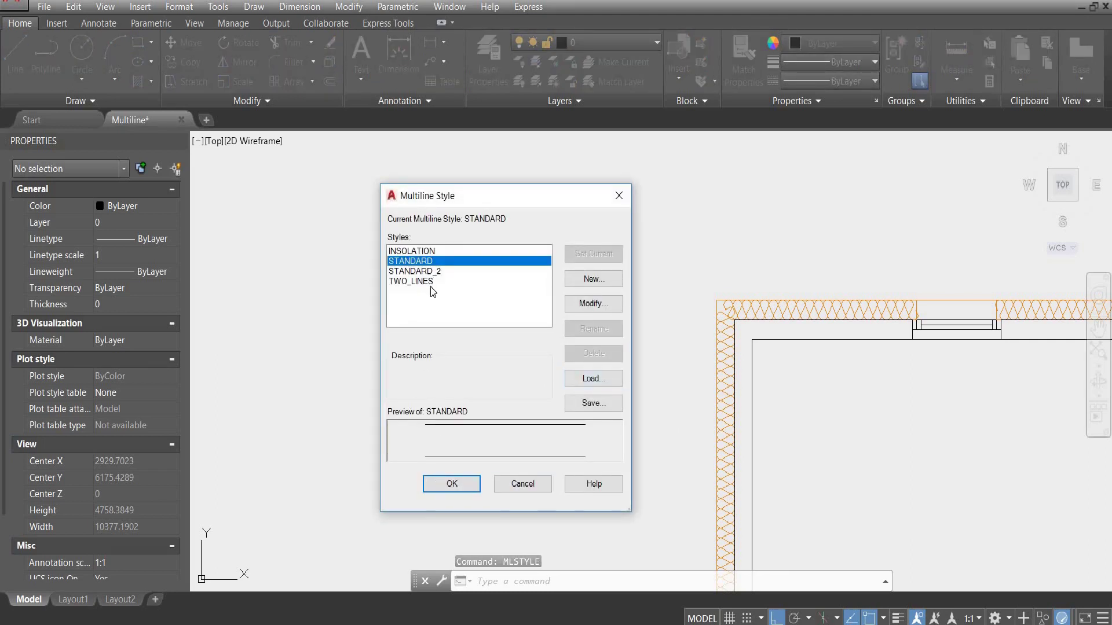
Start a new multiline style from STANDARD and begin naming it TWO_LINES_T.
{"action": "left_click", "coordinate": [418, 272]}
{"action": "key", "text": "Up"}
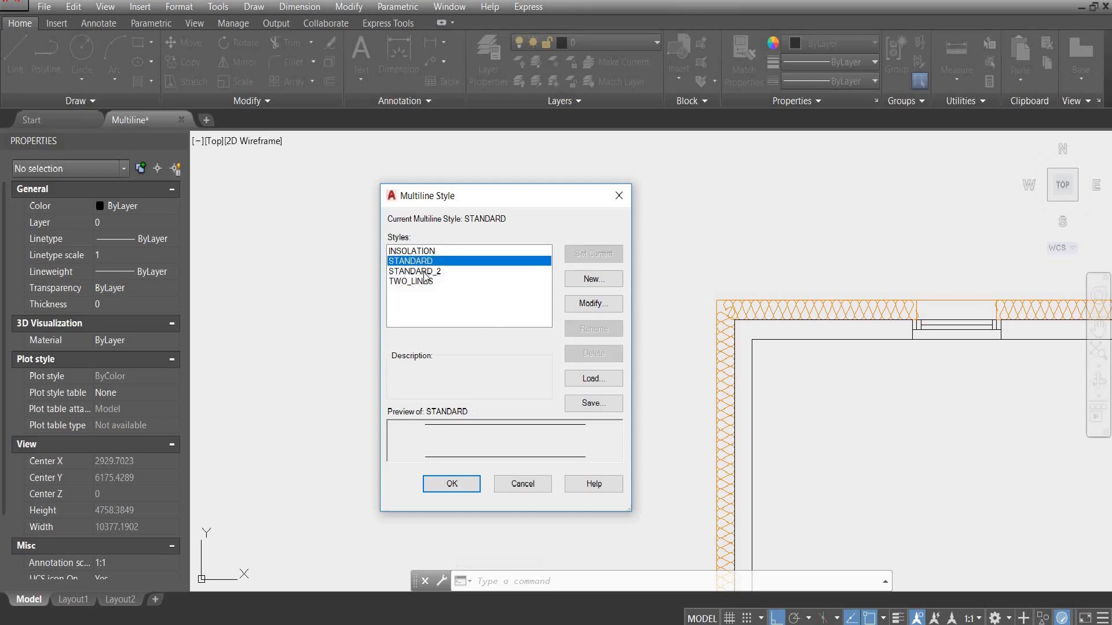
{"action": "left_click", "coordinate": [594, 280]}
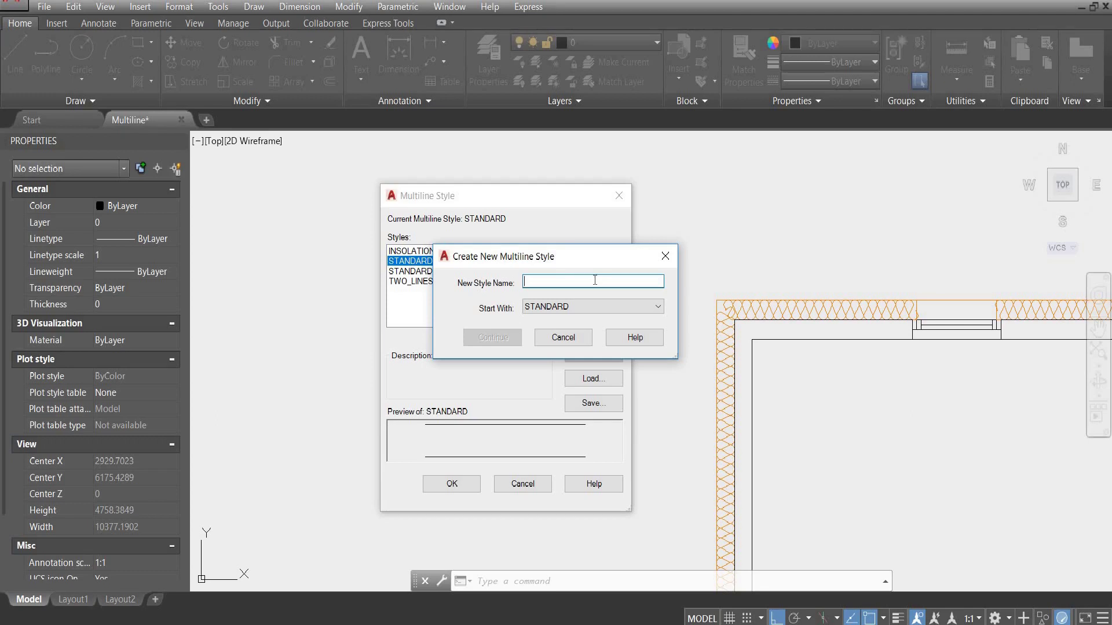
{"action": "type", "text": "T"}
{"action": "key", "text": "BackSpace"}
{"action": "type", "text": "TWO"}
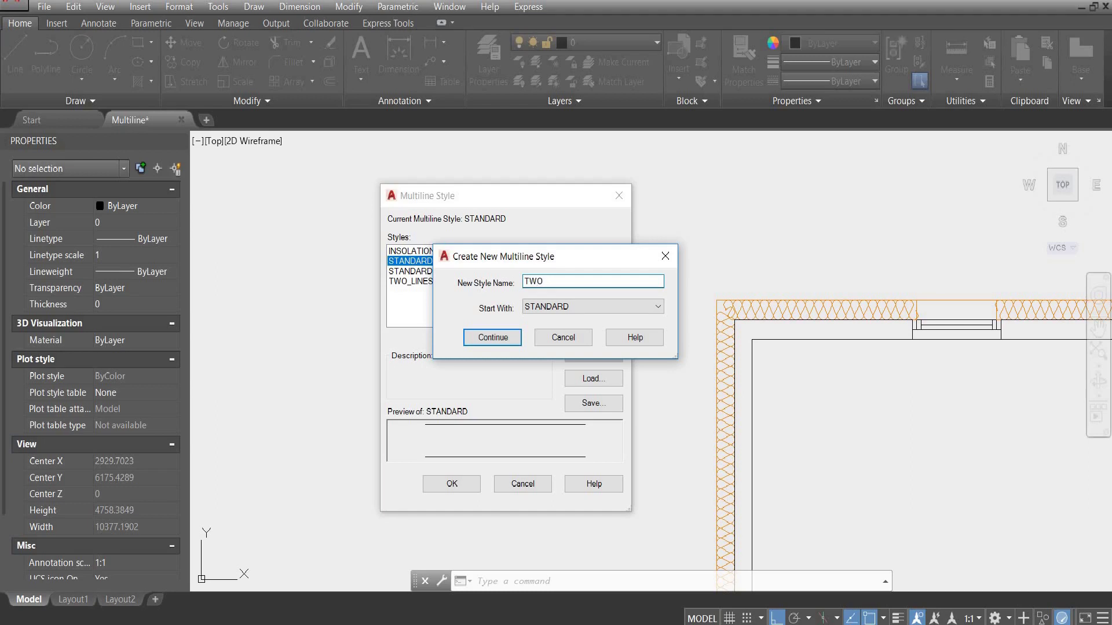
{"action": "type", "text": "_LINES_TUTORIAL"}
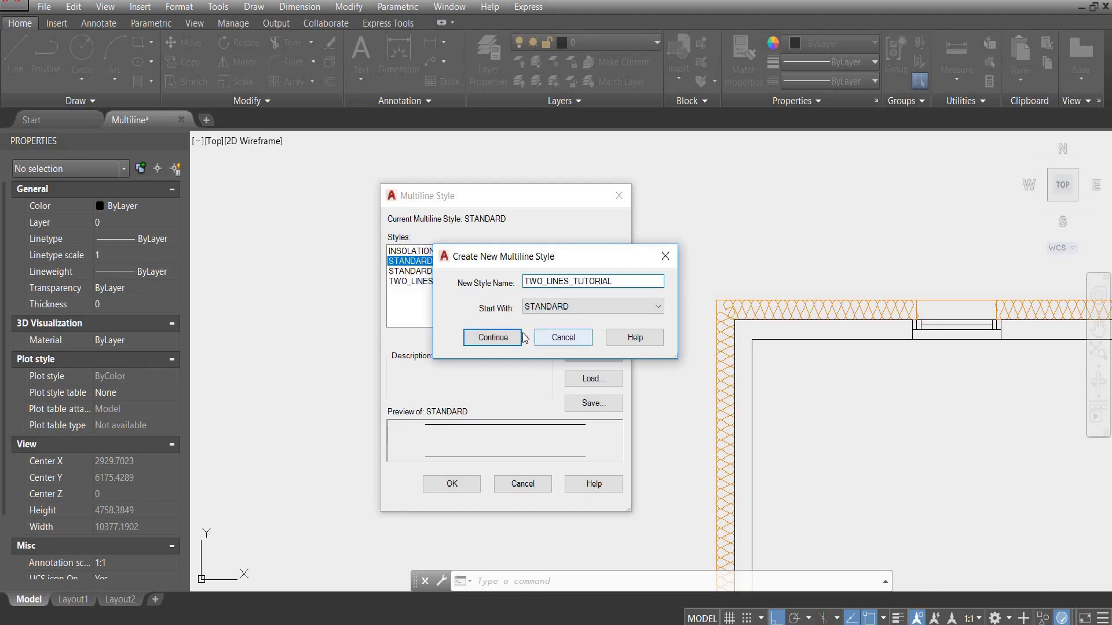
Continue to the new style definition and review its 0.5 and -0.5 offset elements.
{"action": "left_click", "coordinate": [492, 337]}
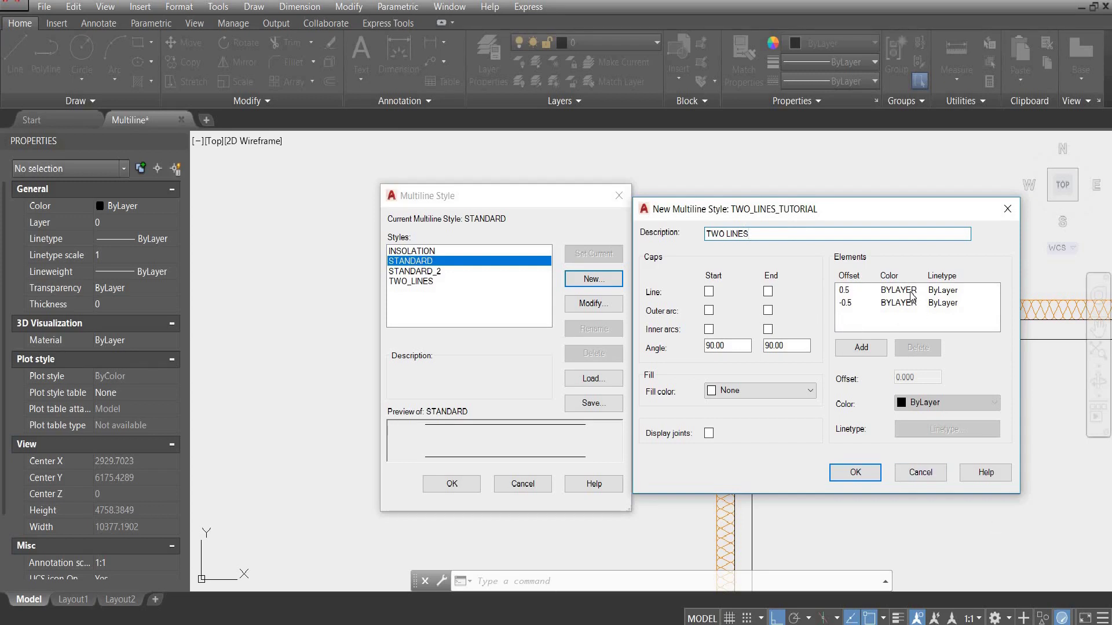
{"action": "left_click", "coordinate": [912, 295]}
{"action": "left_click", "coordinate": [911, 306]}
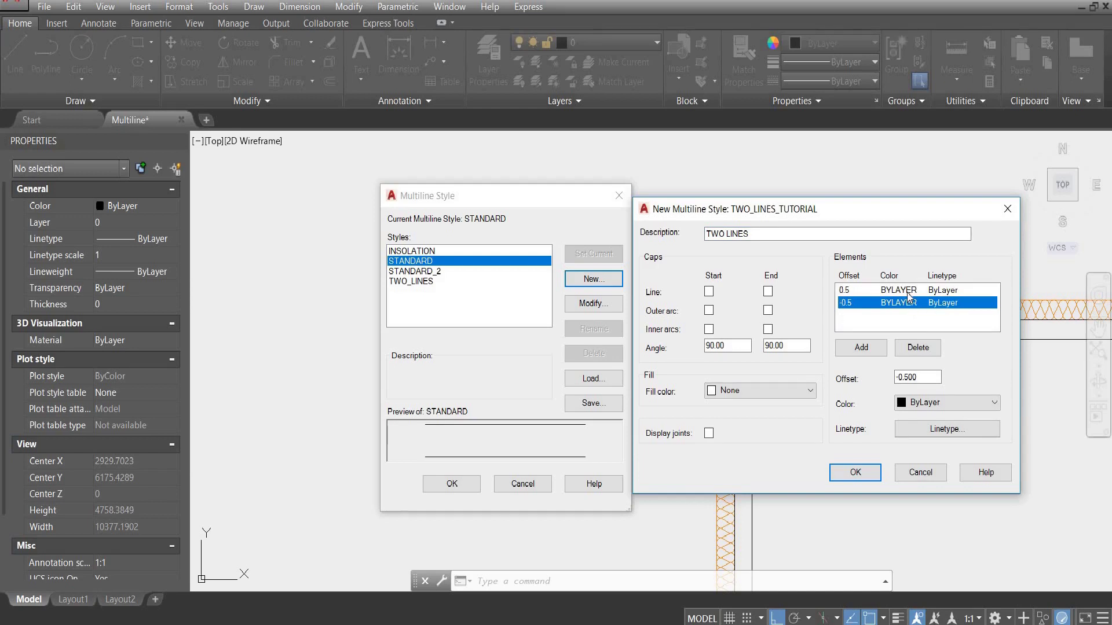
{"action": "left_click", "coordinate": [907, 292]}
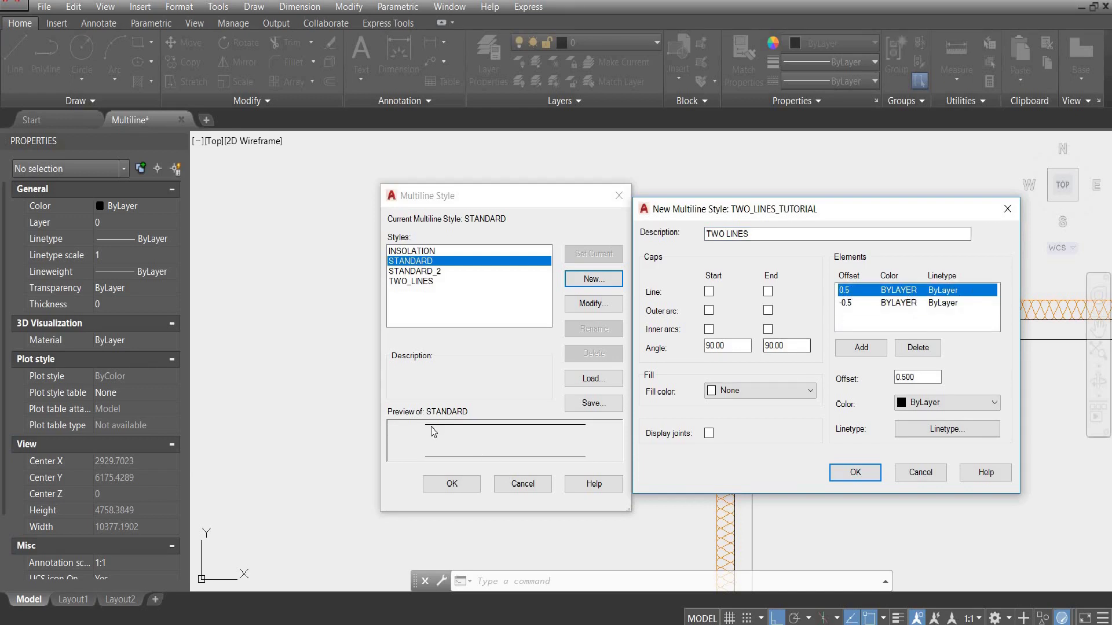
{"action": "left_click", "coordinate": [892, 303]}
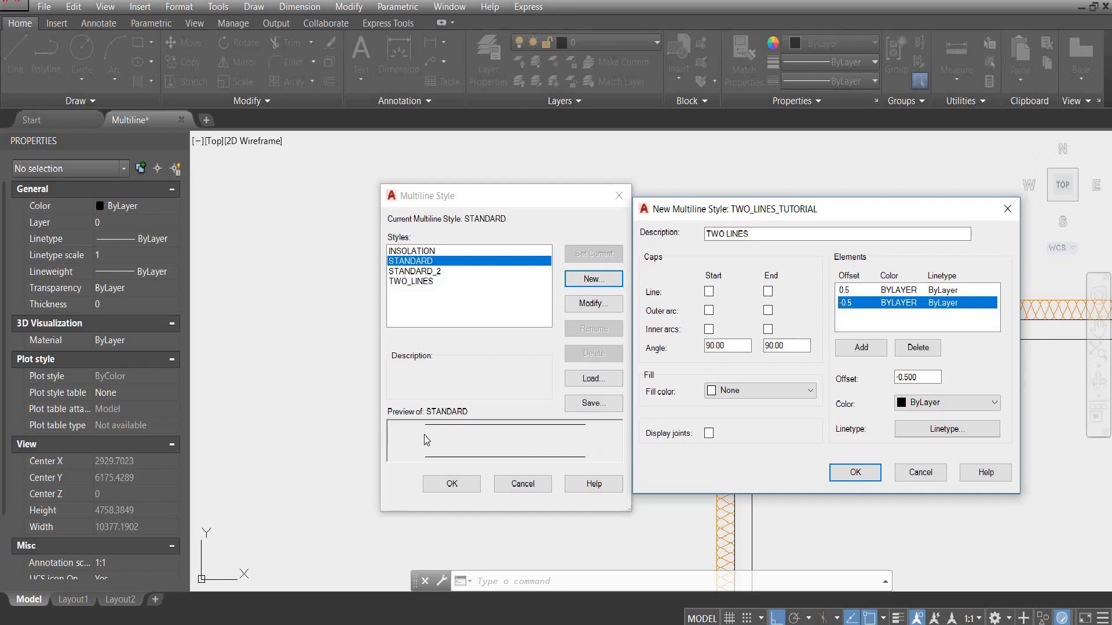
{"action": "left_click", "coordinate": [896, 290]}
{"action": "left_click", "coordinate": [893, 302]}
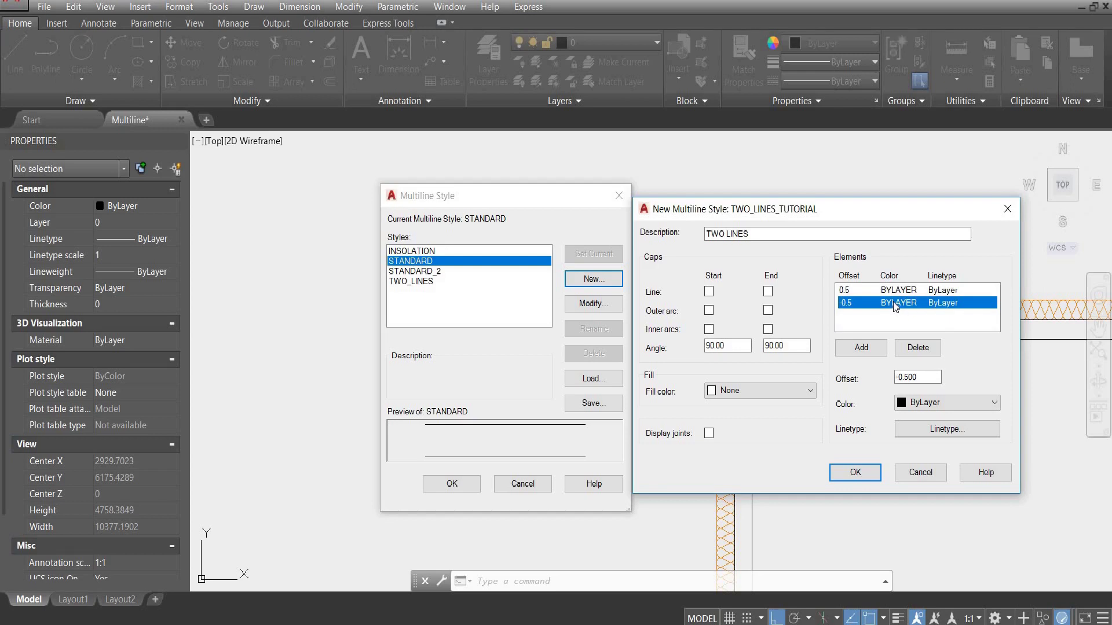
Add two offset-0 elements, then delete them so only 0.5 and -0.5 remain.
{"action": "left_click", "coordinate": [866, 351]}
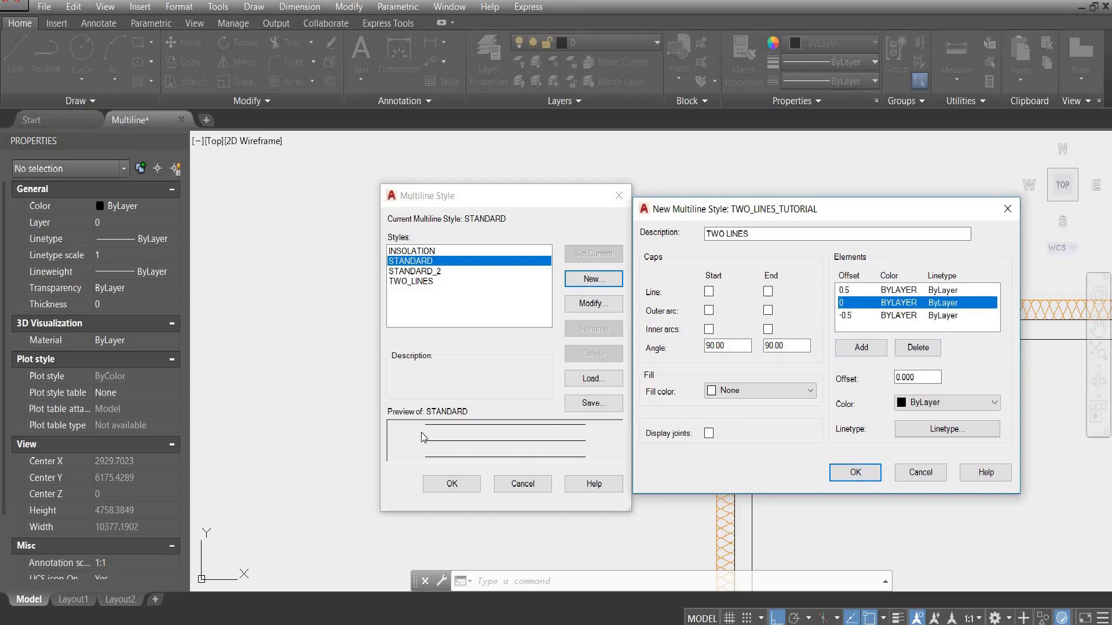
{"action": "left_click", "coordinate": [880, 350]}
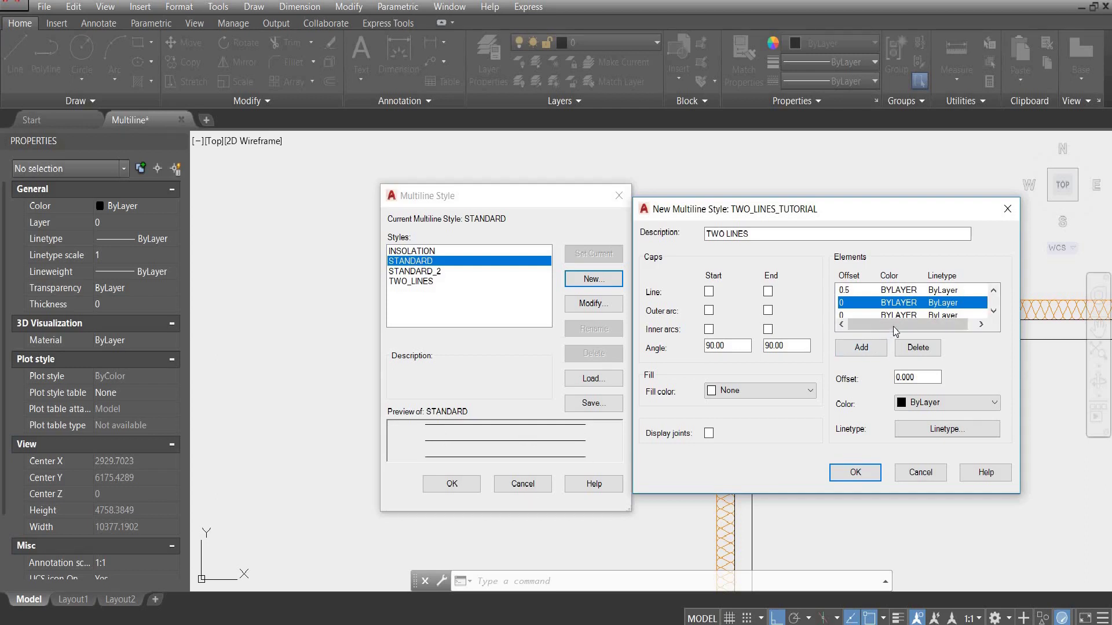
{"action": "left_click", "coordinate": [916, 349]}
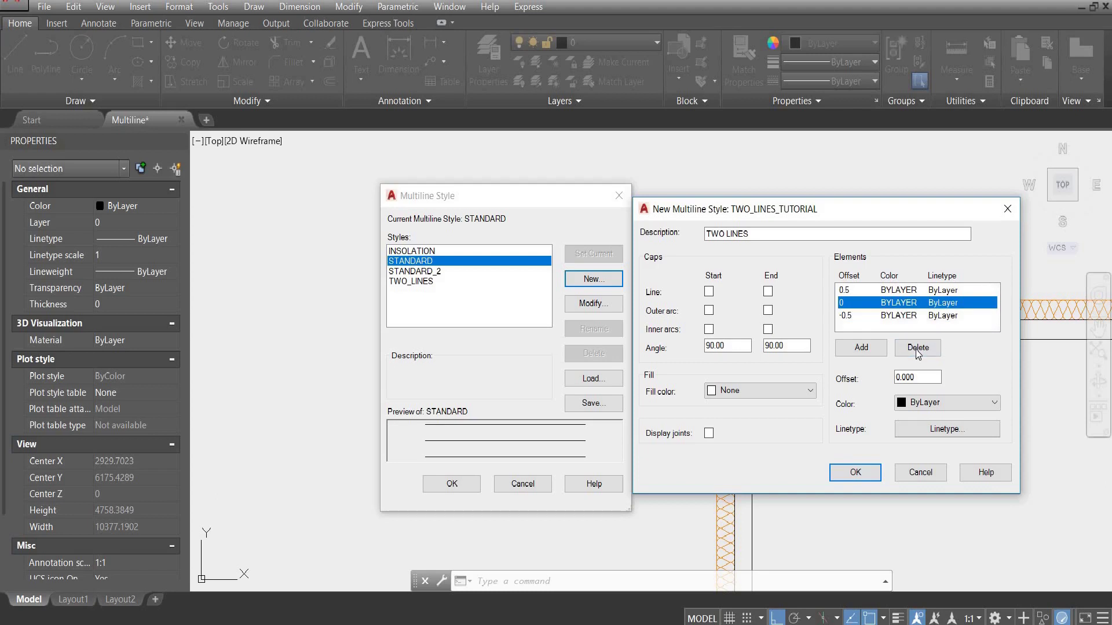
{"action": "left_click", "coordinate": [918, 349]}
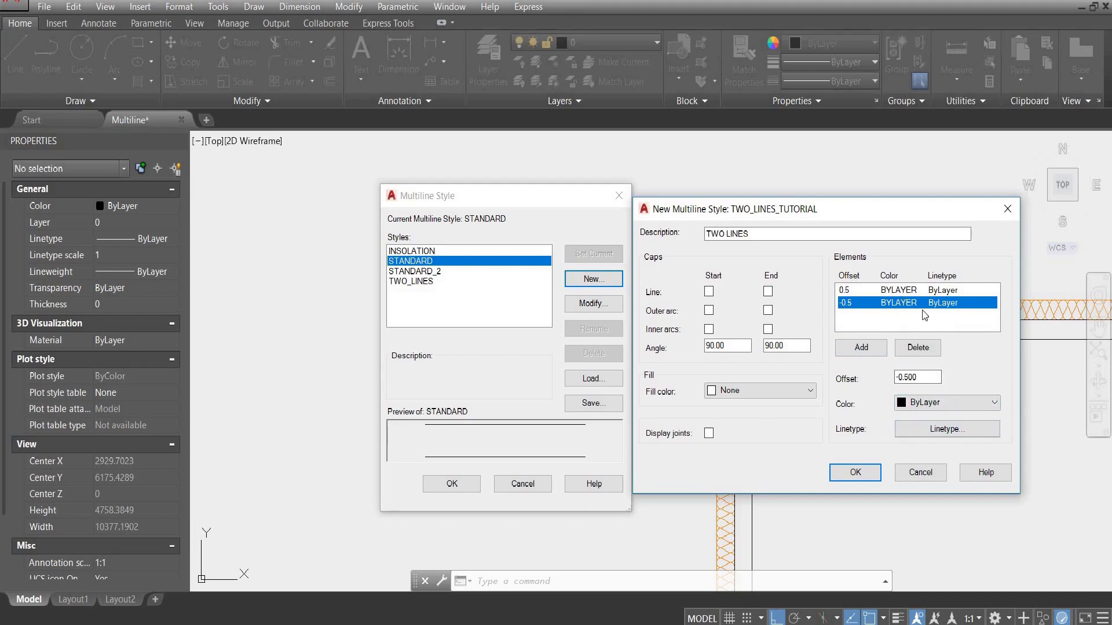
Give the style straight Line caps at start and end, adjusting the joints and inner-arc checkboxes.
{"action": "key", "text": "Up"}
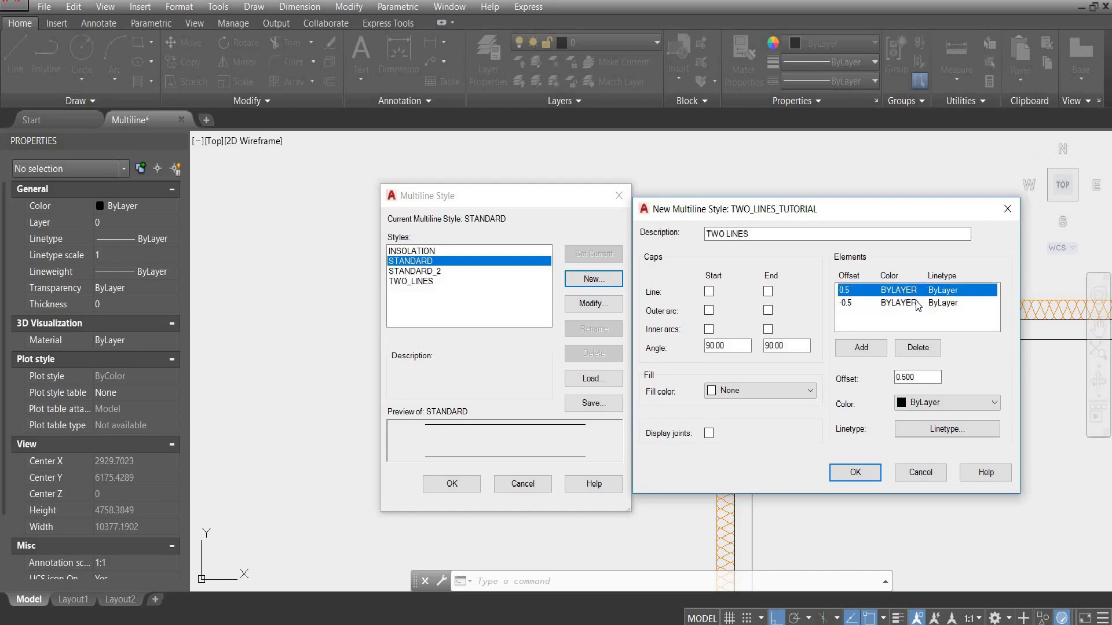
{"action": "left_click", "coordinate": [709, 435]}
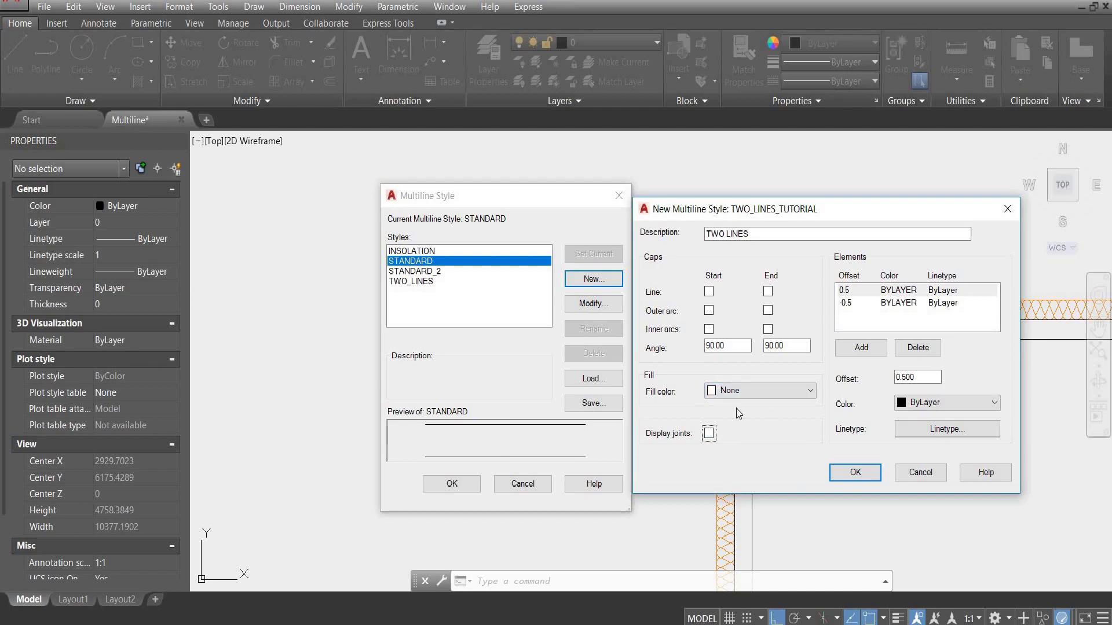
{"action": "left_click", "coordinate": [710, 293]}
{"action": "left_click", "coordinate": [770, 289]}
{"action": "left_click", "coordinate": [708, 330]}
Save the new style, set TWO_LINES_TUTORIAL current, and close the style manager.
{"action": "left_click", "coordinate": [855, 473]}
{"action": "left_click", "coordinate": [455, 282]}
{"action": "left_click", "coordinate": [457, 292]}
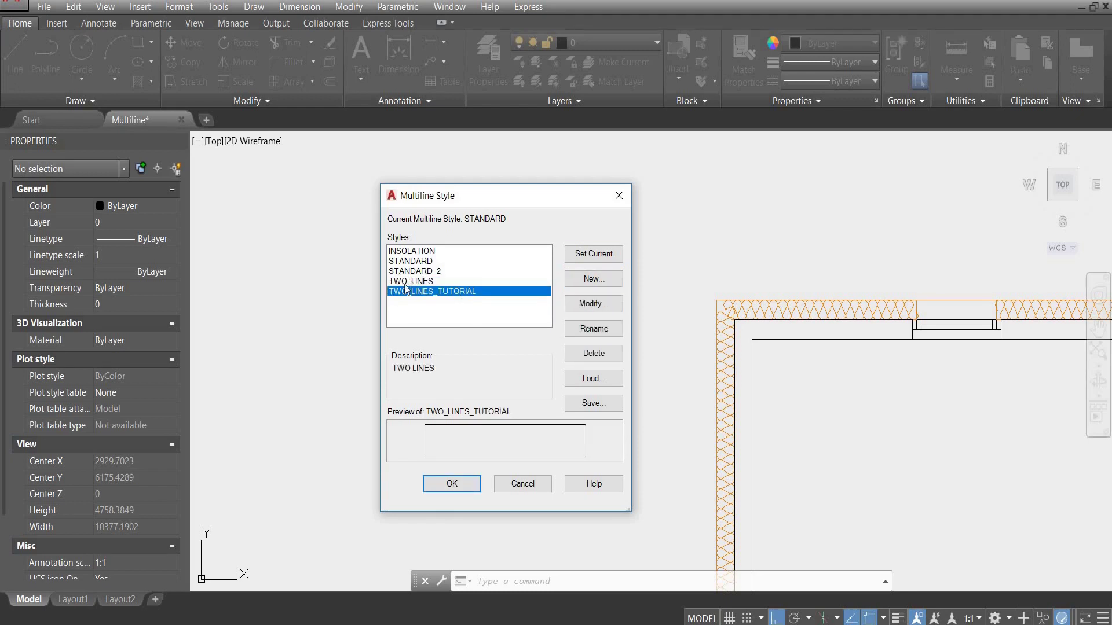
{"action": "left_click", "coordinate": [592, 255]}
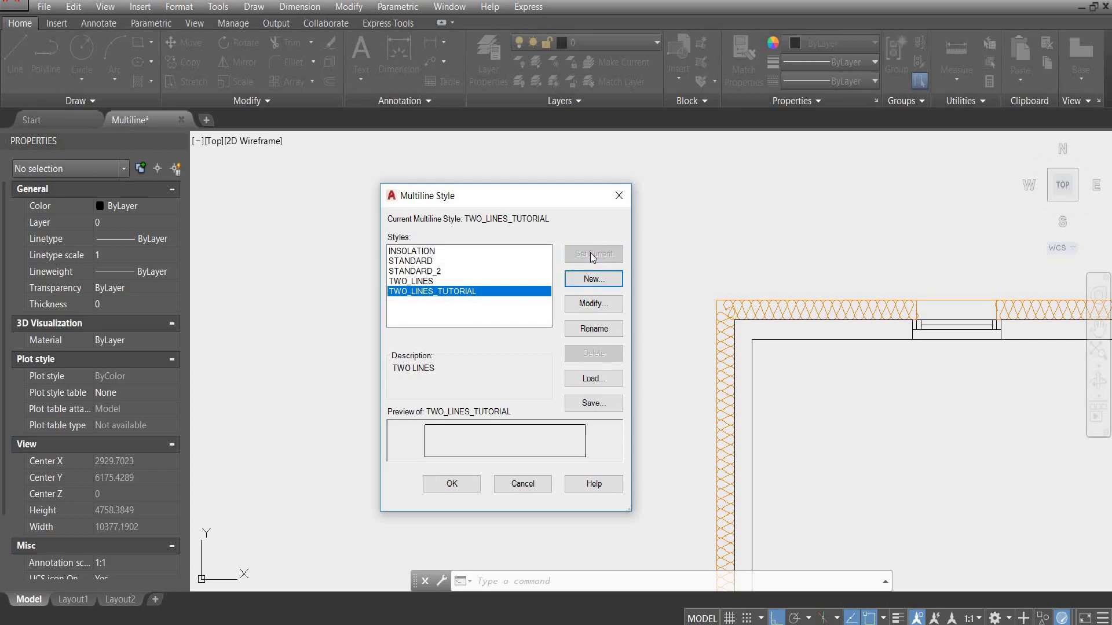
{"action": "left_click", "coordinate": [451, 484]}
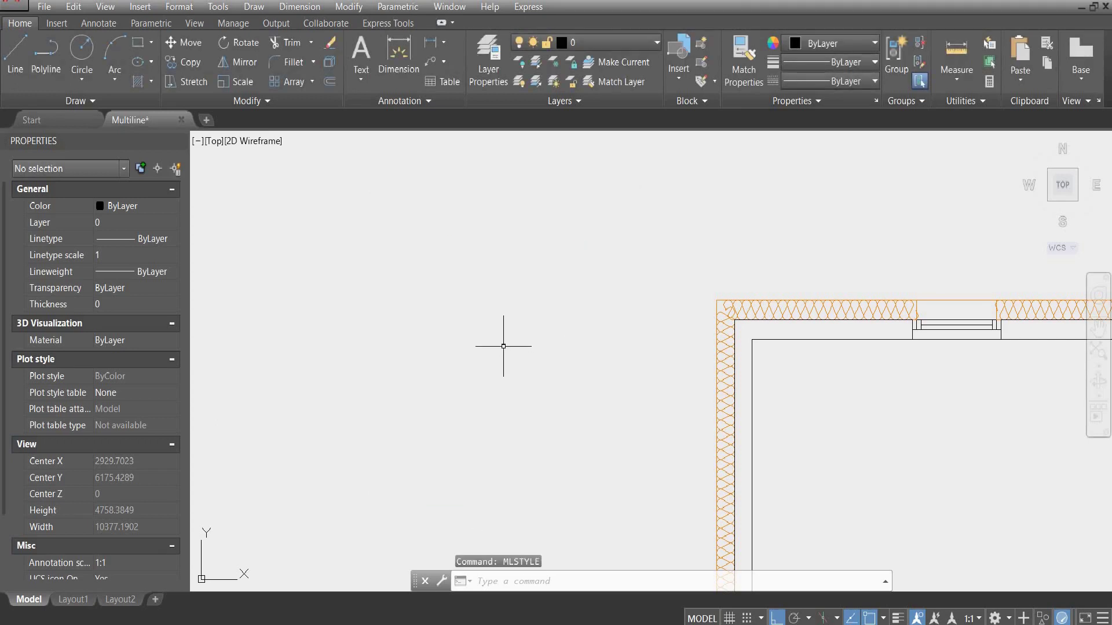
Draw a three-run stepped TWO_LINES_TUTORIAL wall left of the house with MLINE.
{"action": "type", "text": "ml"}
{"action": "key", "text": "Return"}
{"action": "left_click", "coordinate": [333, 322]}
{"action": "left_click", "coordinate": [525, 322]}
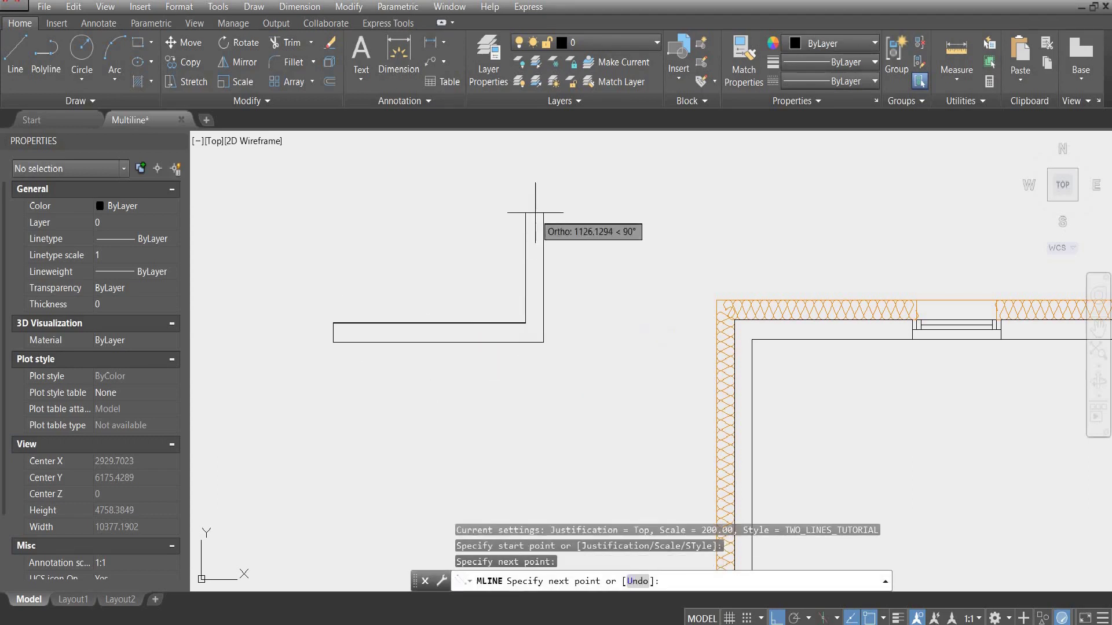
{"action": "left_click", "coordinate": [535, 207]}
{"action": "left_click", "coordinate": [709, 211]}
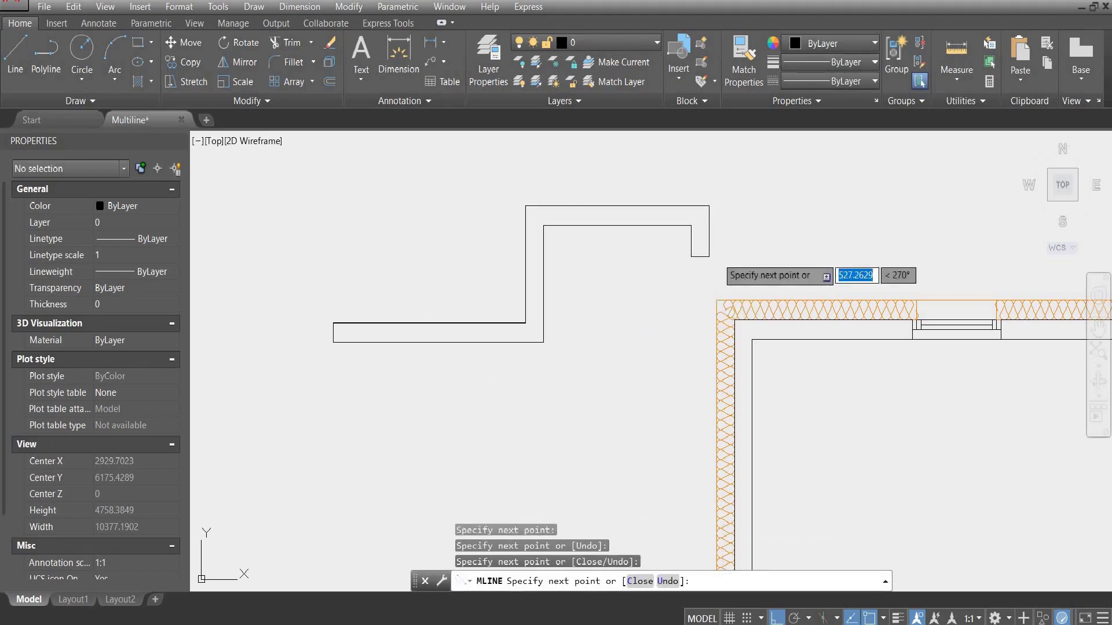
{"action": "key", "text": "Return"}
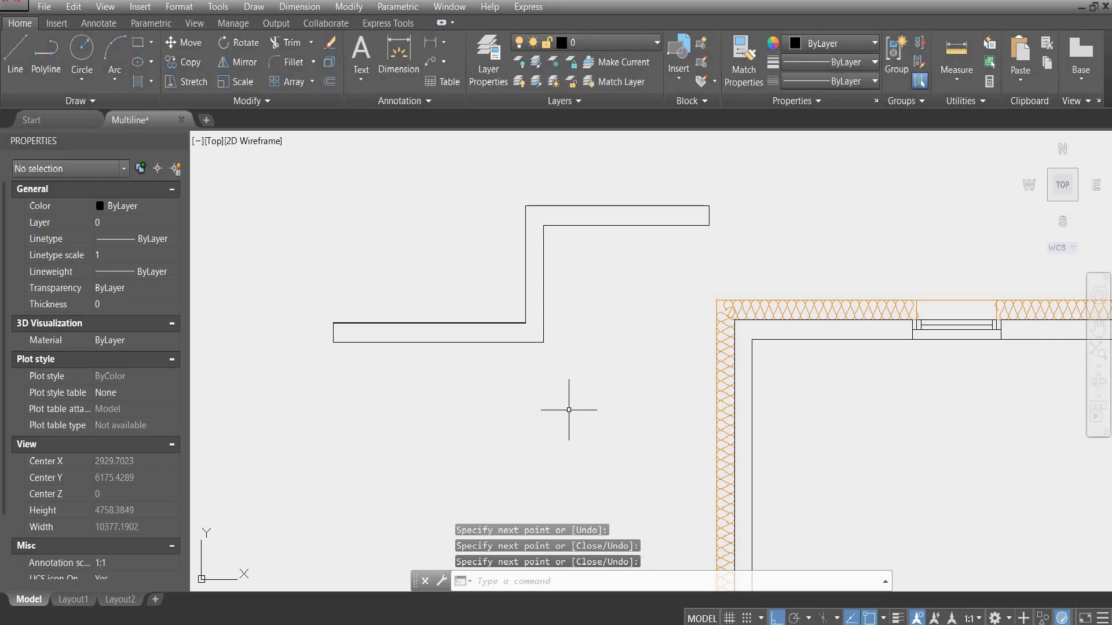
{"action": "type", "text": "mline"}
{"action": "key", "text": "Return"}
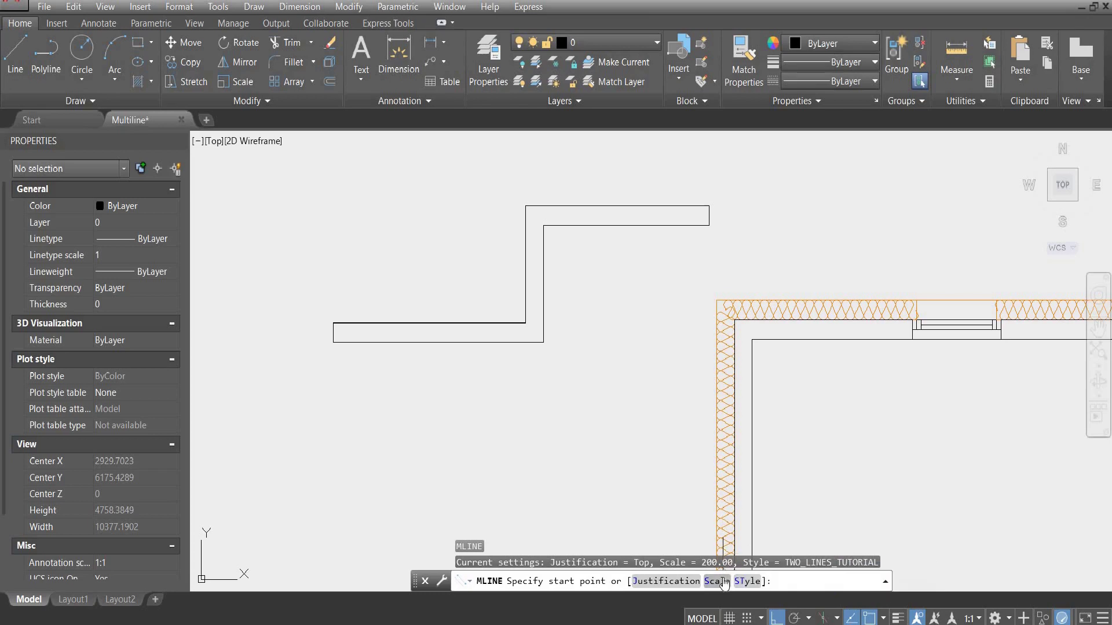
Set the multiline scale to 400 and draw a single-segment multiline.
{"action": "type", "text": "s"}
{"action": "key", "text": "Return"}
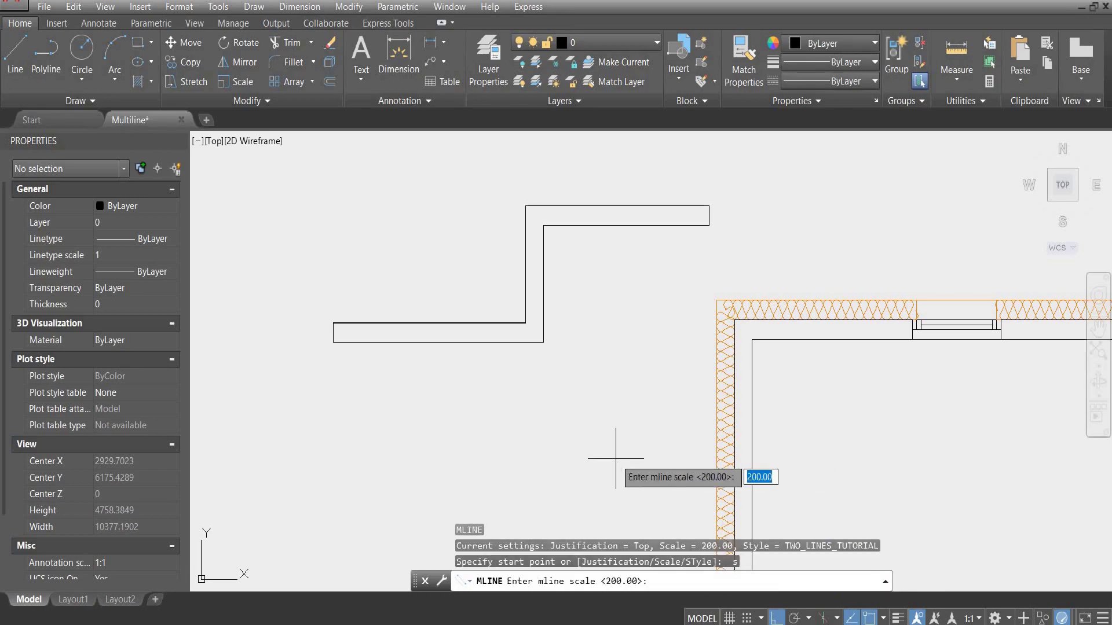
{"action": "type", "text": "400"}
{"action": "key", "text": "Return"}
{"action": "left_click", "coordinate": [289, 446]}
{"action": "left_click", "coordinate": [586, 320]}
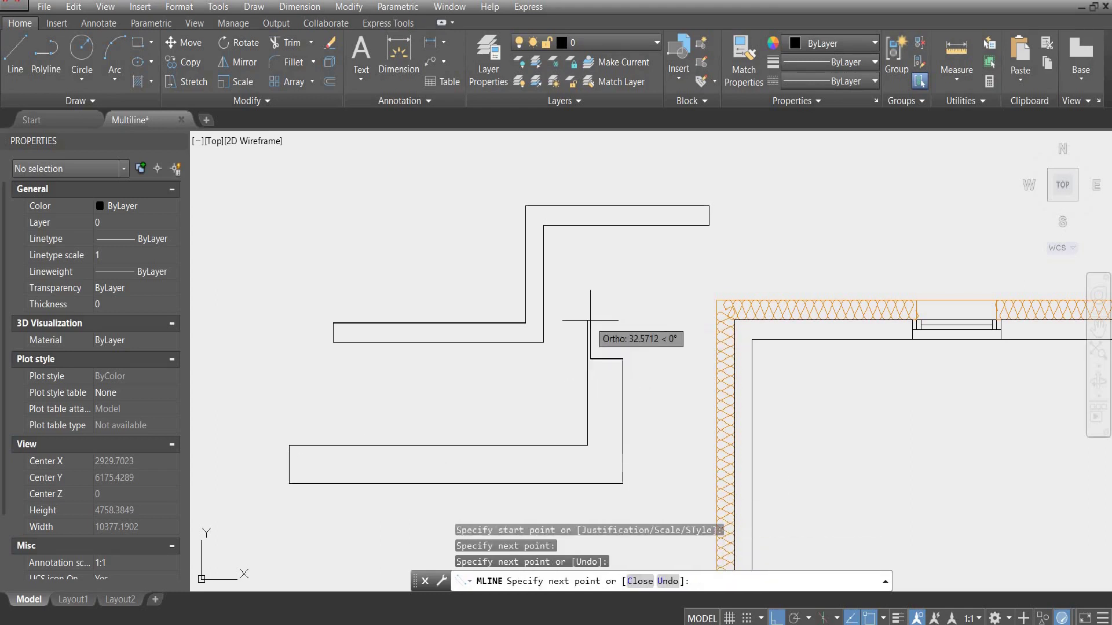
{"action": "key", "text": "Return"}
Restart ML in open space above the shapes and call up its Justification option.
{"action": "scroll", "coordinate": [611, 301], "scroll_direction": "down", "scroll_amount": 4}
{"action": "key", "text": "Escape"}
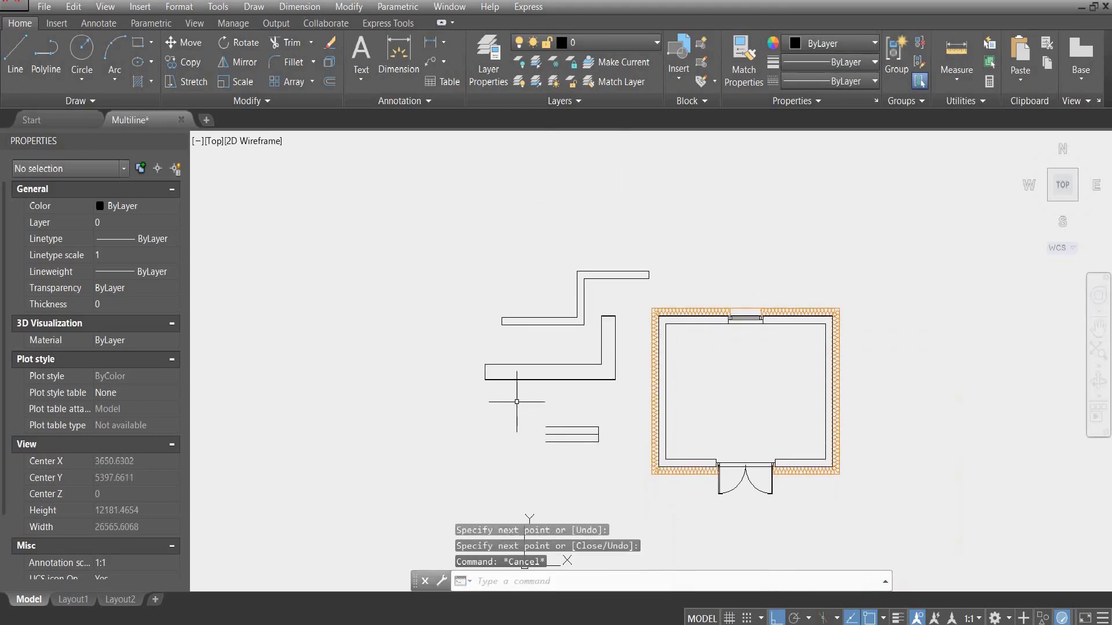
{"action": "type", "text": "ml"}
{"action": "key", "text": "Return"}
{"action": "scroll", "coordinate": [521, 241], "scroll_direction": "up", "scroll_amount": 2}
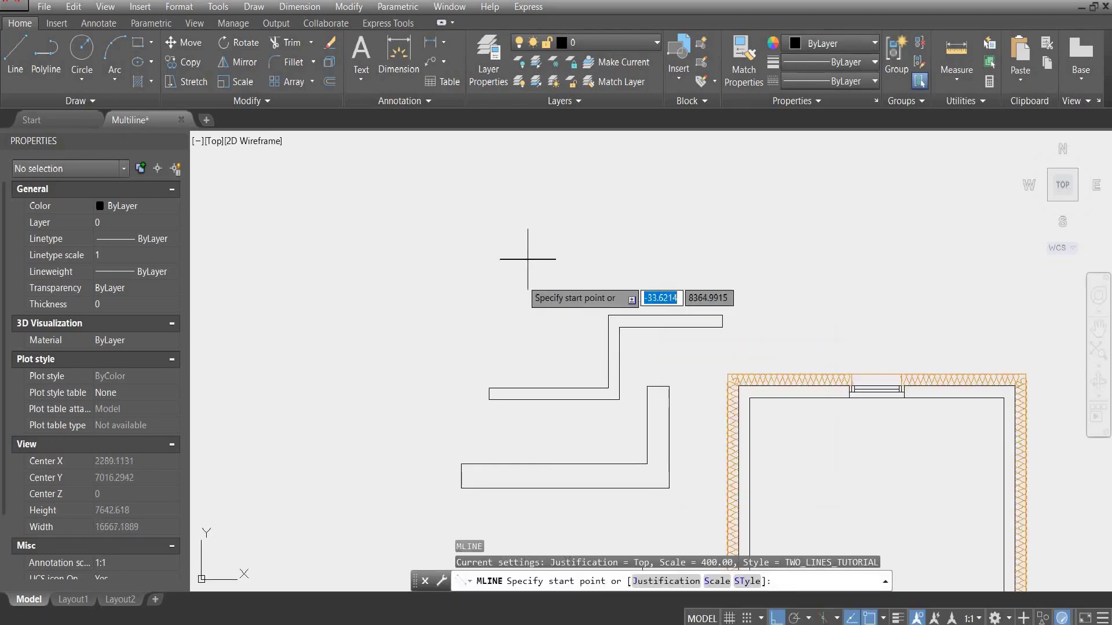
{"action": "middle_click_drag", "start_coordinate": [522, 241], "coordinate": [622, 535]}
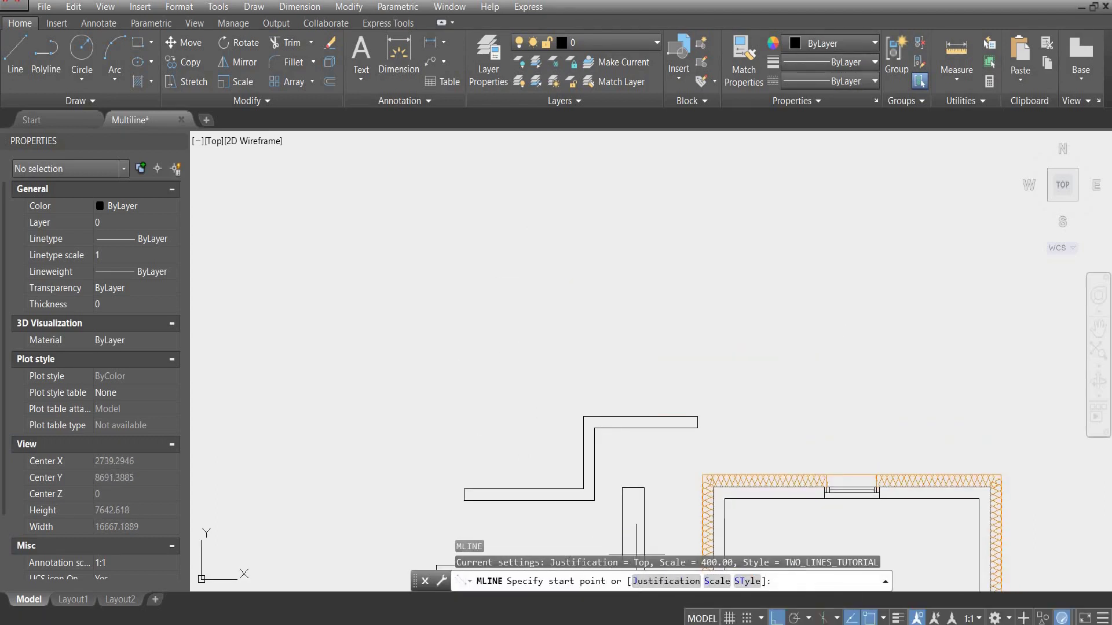
{"action": "type", "text": "j"}
{"action": "key", "text": "Return"}
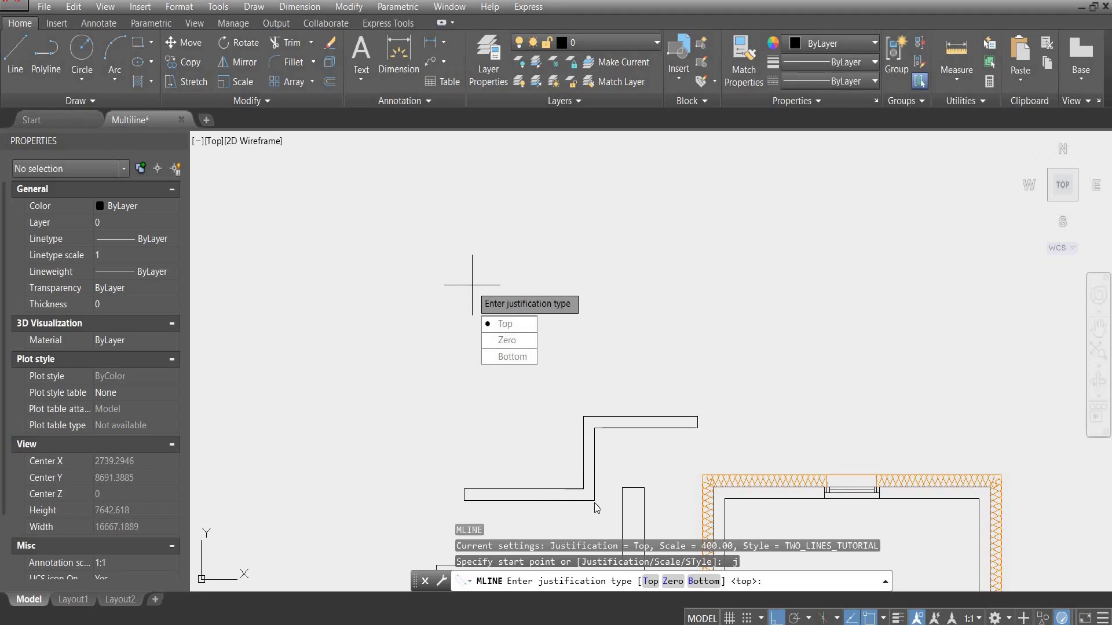
Draw a Bottom-justified, three-segment stepped multiline to the left of the earlier shapes.
{"action": "left_click", "coordinate": [505, 358]}
{"action": "middle_click_drag", "start_coordinate": [417, 354], "coordinate": [469, 269]}
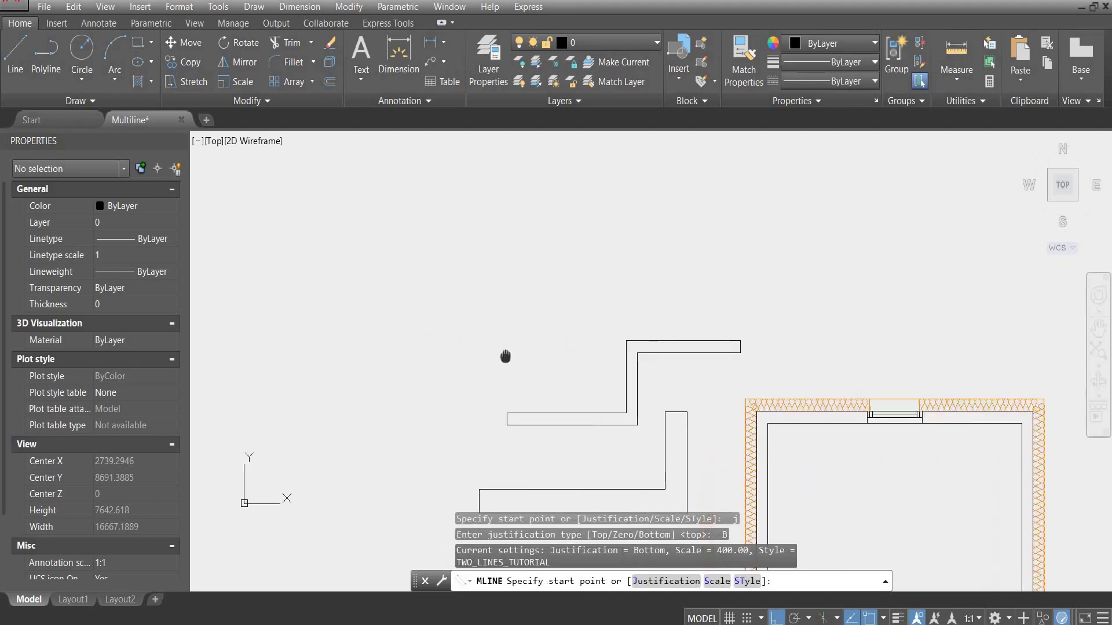
{"action": "scroll", "coordinate": [310, 422], "scroll_direction": "up", "scroll_amount": 2}
{"action": "left_click", "coordinate": [314, 413]}
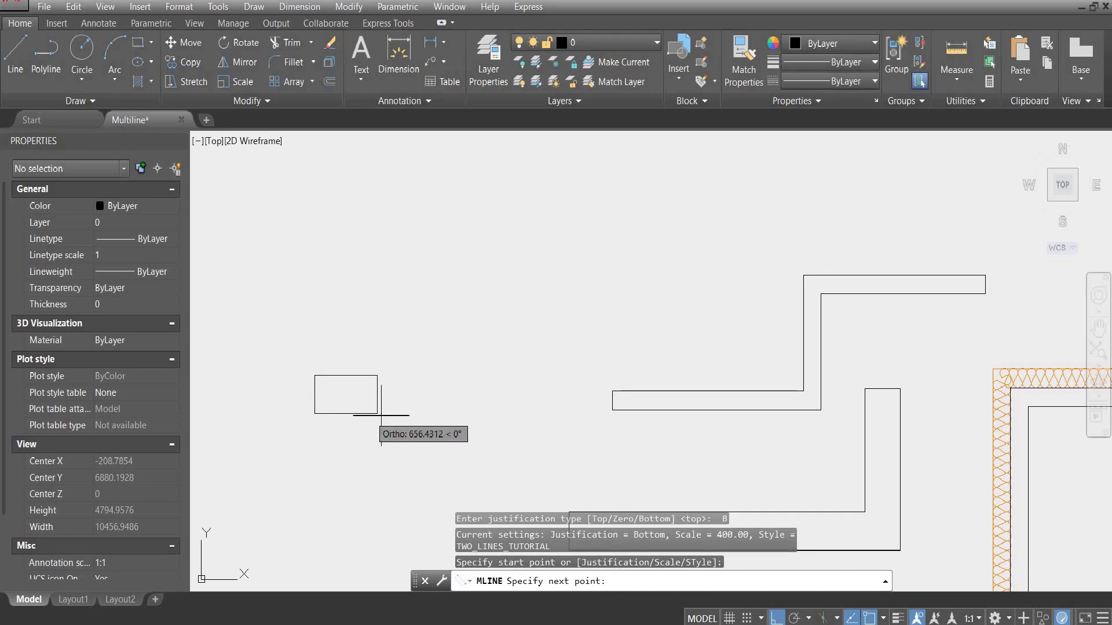
{"action": "left_click", "coordinate": [481, 415]}
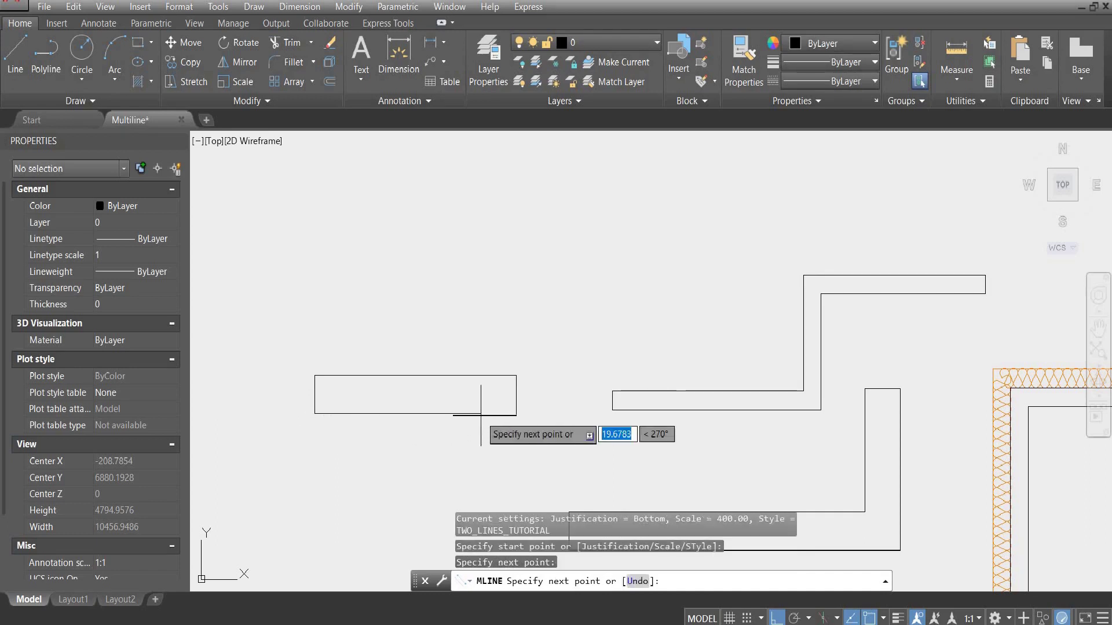
{"action": "left_click", "coordinate": [489, 272]}
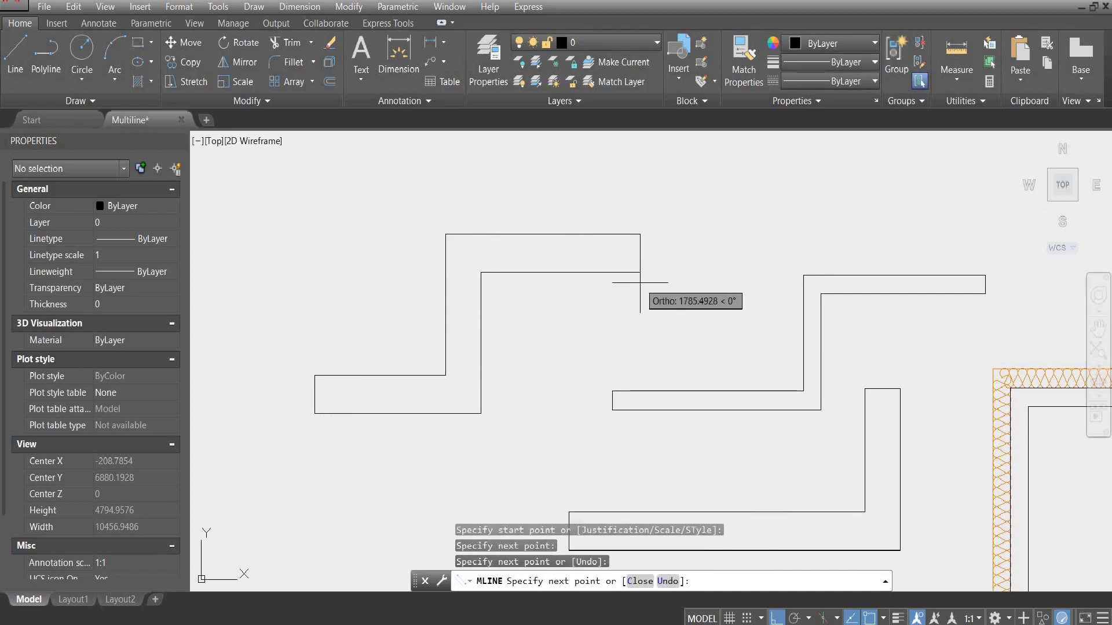
{"action": "left_click", "coordinate": [685, 284]}
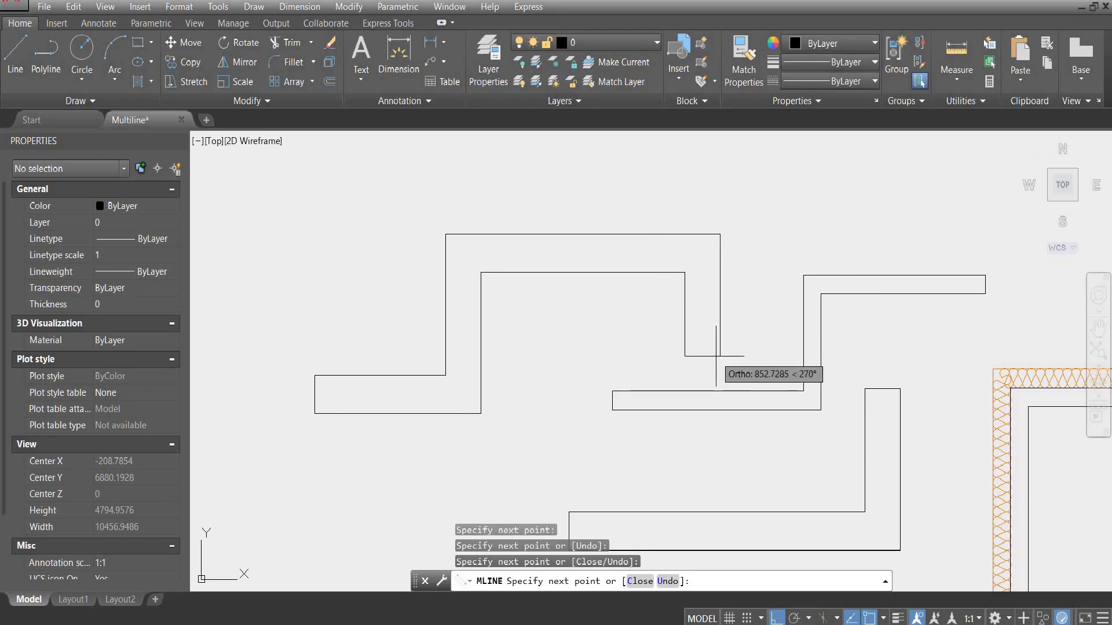
{"action": "key", "text": "Return"}
{"action": "scroll", "coordinate": [695, 315], "scroll_direction": "down", "scroll_amount": 3}
{"action": "middle_click_drag", "start_coordinate": [620, 336], "coordinate": [471, 405]}
{"action": "scroll", "coordinate": [523, 539], "scroll_direction": "down", "scroll_amount": 2}
{"action": "key", "text": "Escape"}
Restart MLINE, list the loaded styles with ?, and switch the style to INSOLATION.
{"action": "type", "text": "m"}
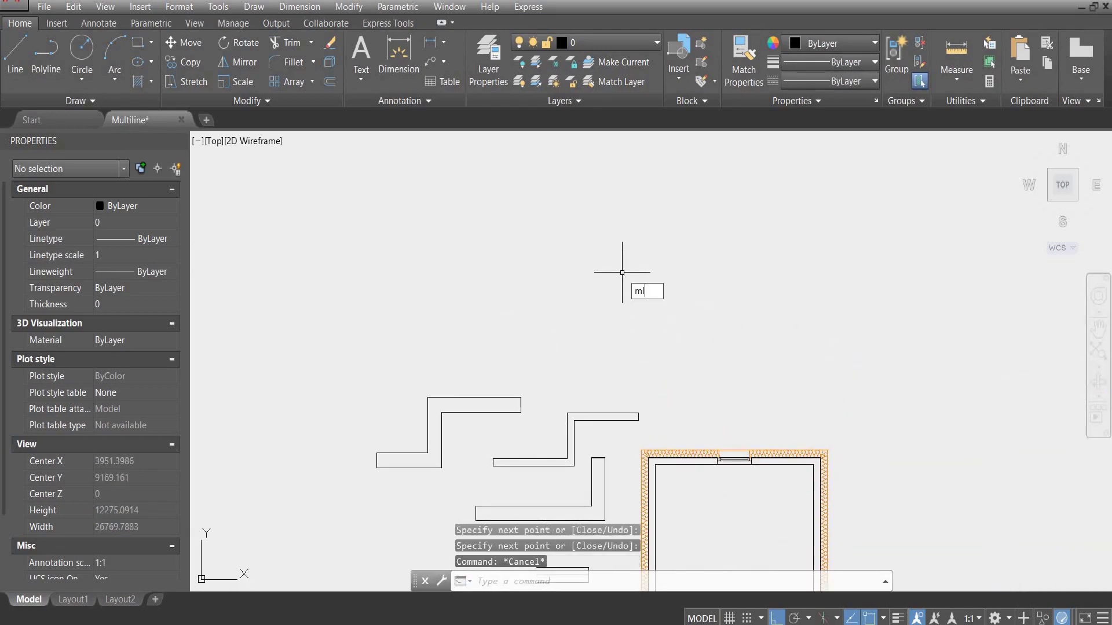
{"action": "type", "text": "l"}
{"action": "key", "text": "Return"}
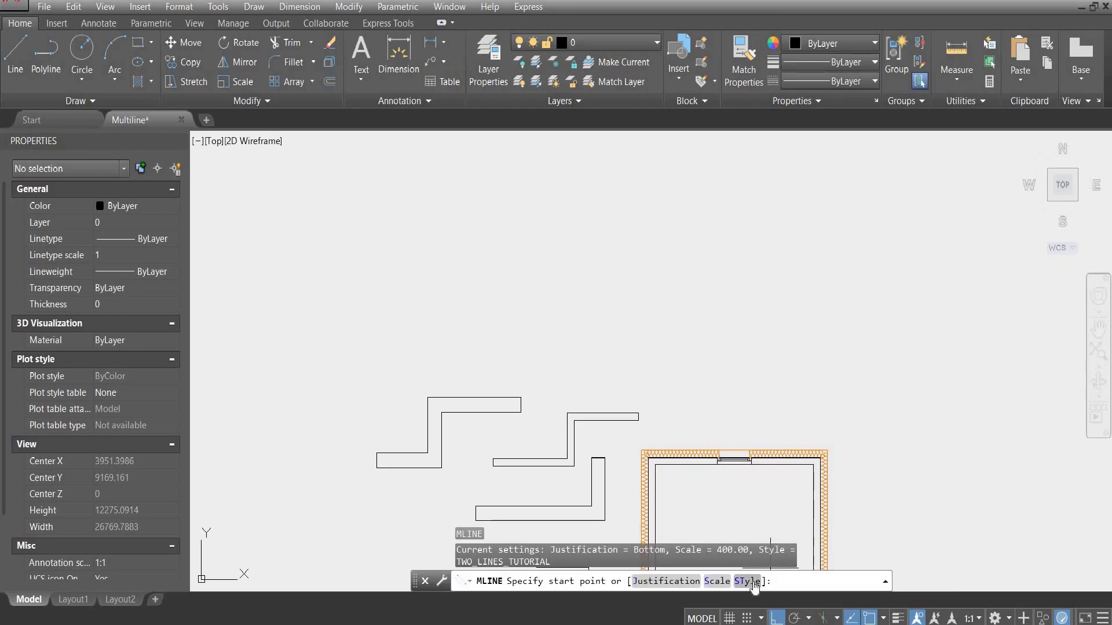
{"action": "type", "text": "st"}
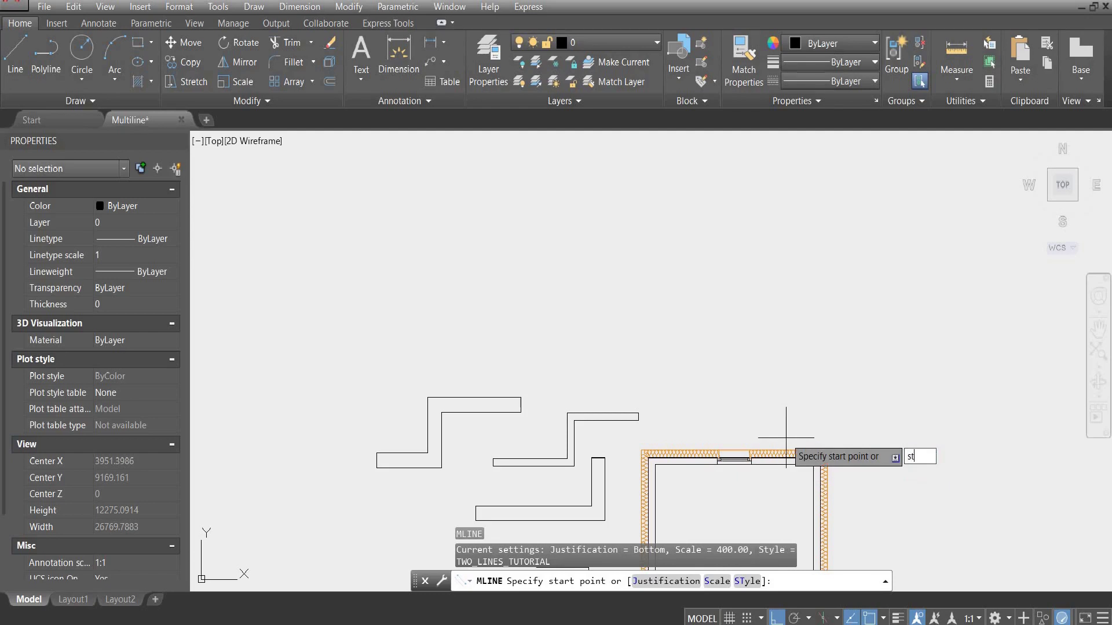
{"action": "key", "text": "Return"}
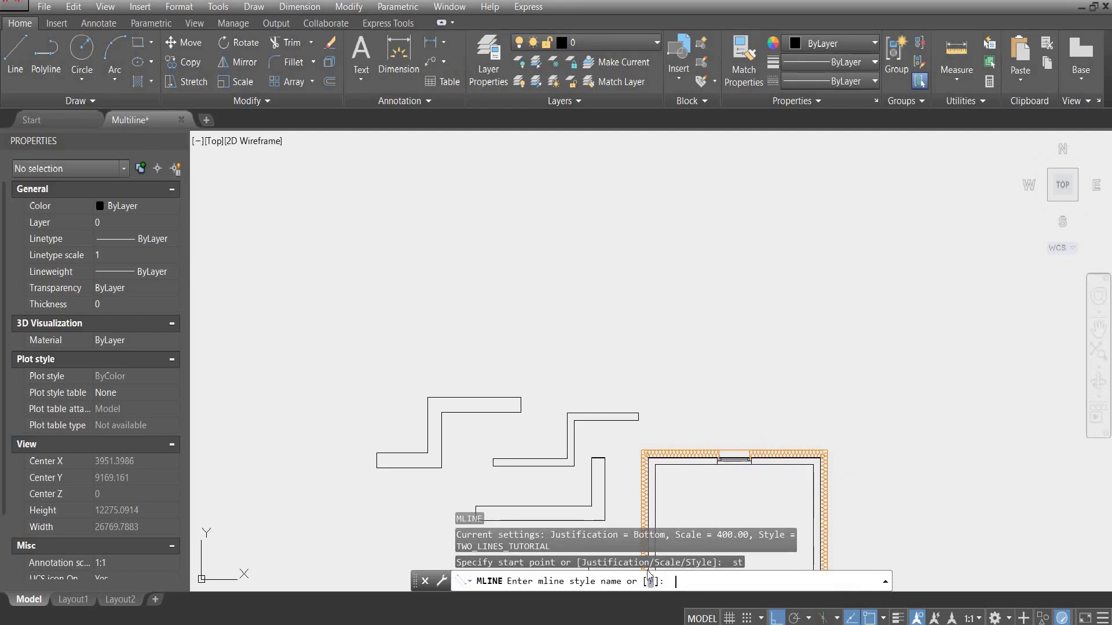
{"action": "type", "text": "?"}
{"action": "key", "text": "Return"}
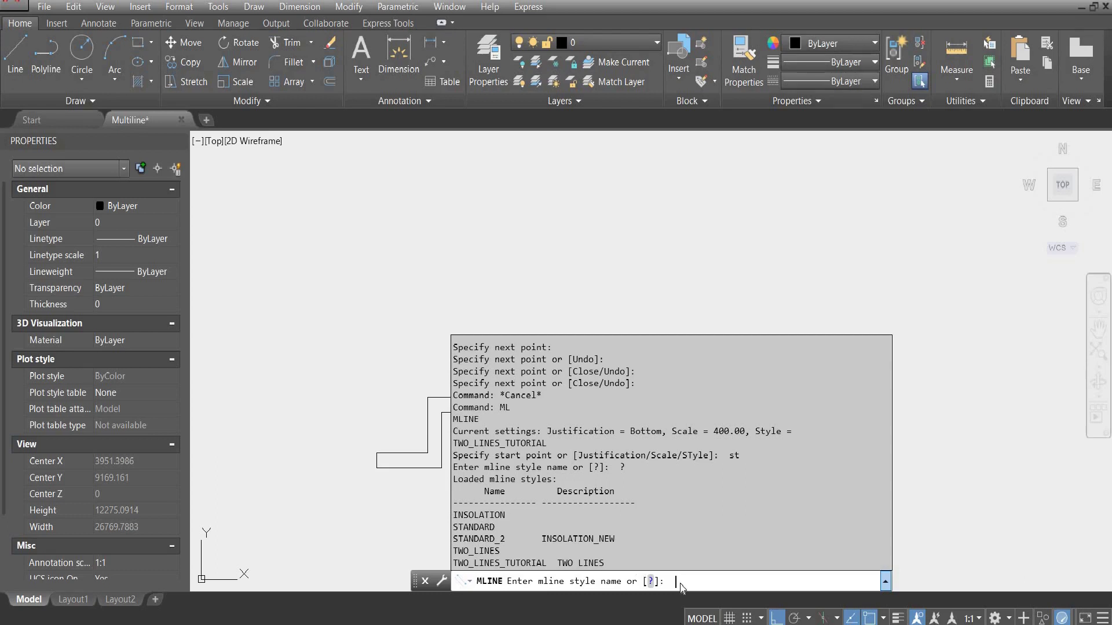
{"action": "type", "text": "insolation"}
{"action": "key", "text": "Return"}
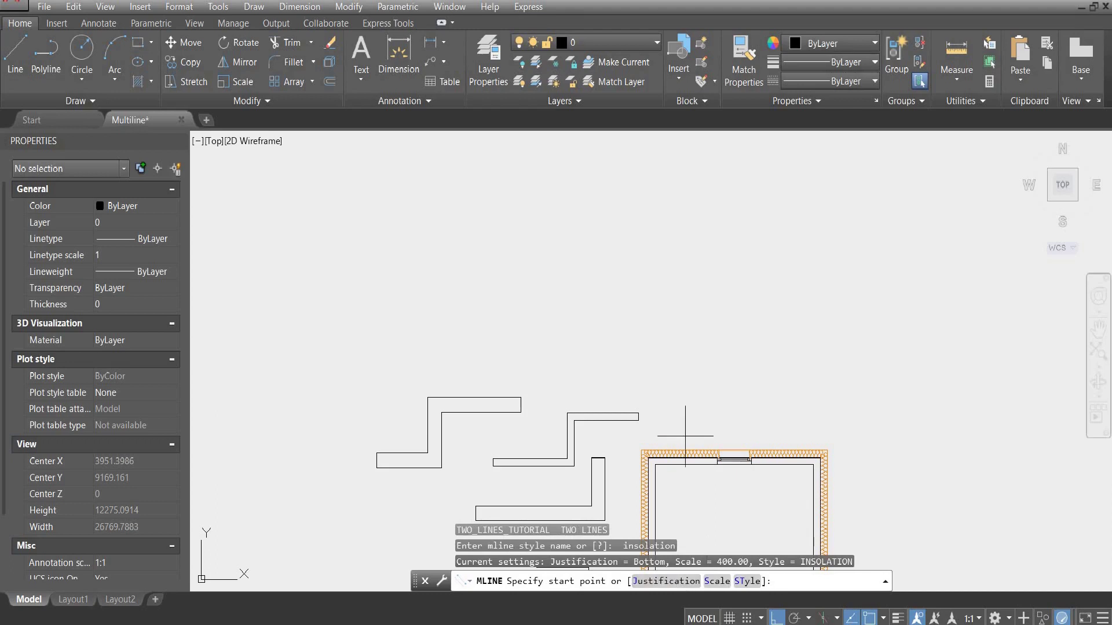
{"action": "scroll", "coordinate": [631, 380], "scroll_direction": "up", "scroll_amount": 2}
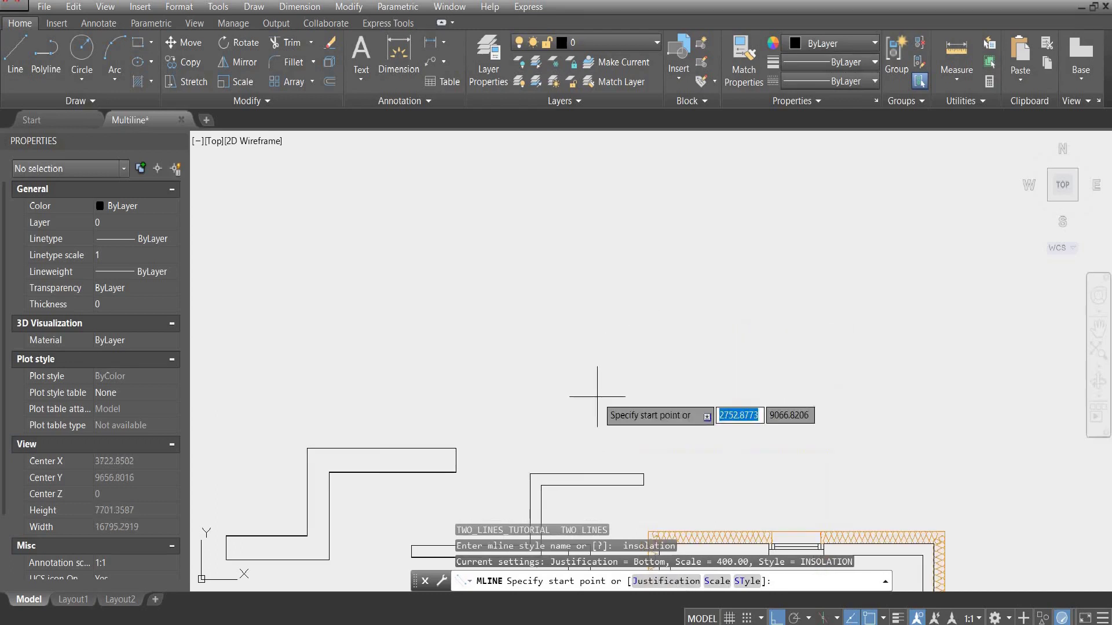
Draw a short two-segment INSOLATION multiline wall to the left of the room plan.
{"action": "left_click", "coordinate": [452, 354]}
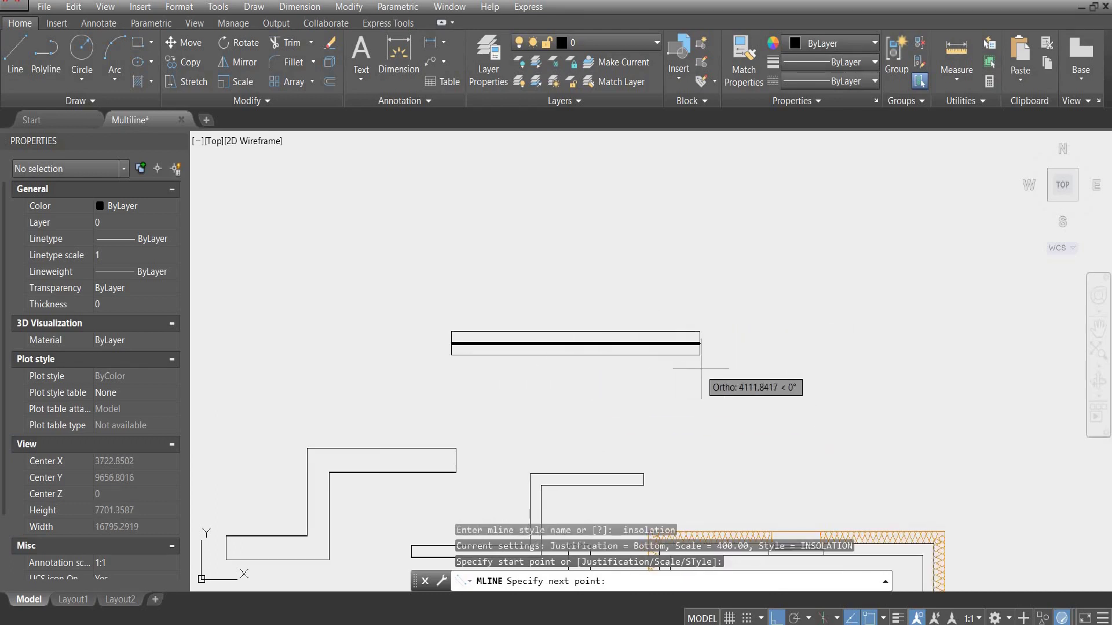
{"action": "left_click", "coordinate": [722, 369]}
{"action": "left_click", "coordinate": [725, 220]}
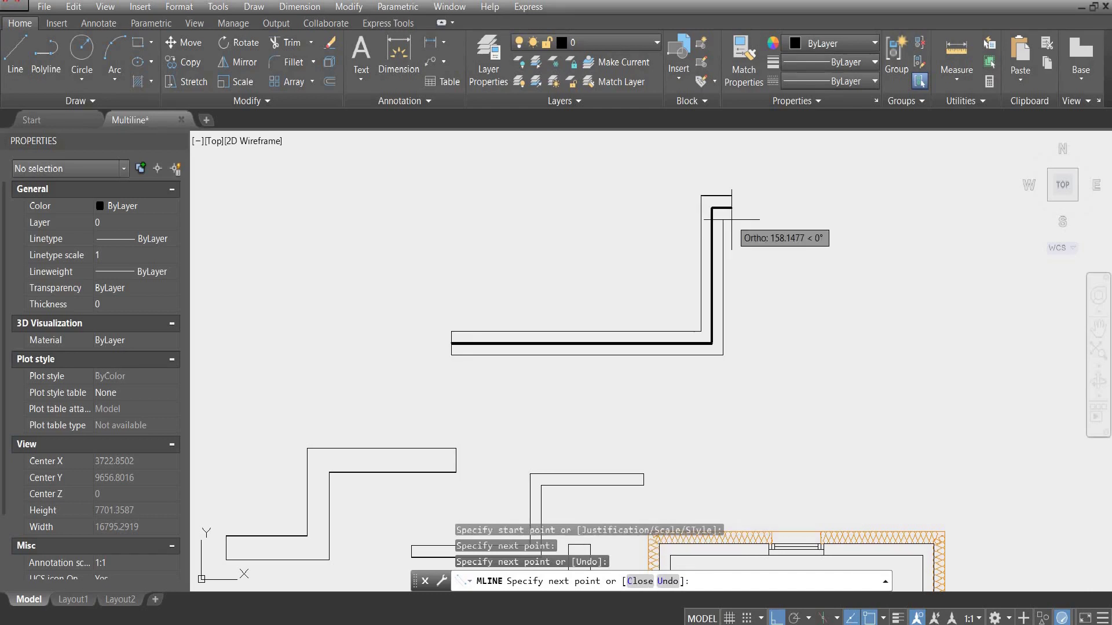
{"action": "key", "text": "Return"}
{"action": "scroll", "coordinate": [458, 359], "scroll_direction": "up", "scroll_amount": 3}
{"action": "scroll", "coordinate": [587, 311], "scroll_direction": "down", "scroll_amount": 3}
Erase the first test multiline with a crossing selection.
{"action": "left_click", "coordinate": [595, 303]}
{"action": "left_click", "coordinate": [571, 352]}
{"action": "key", "text": "Delete"}
{"action": "scroll", "coordinate": [579, 256], "scroll_direction": "down", "scroll_amount": 4}
{"action": "scroll", "coordinate": [603, 236], "scroll_direction": "up", "scroll_amount": 2}
Erase the three remaining stepped test multilines with a crossing window.
{"action": "left_click", "coordinate": [608, 229]}
{"action": "left_click", "coordinate": [444, 378]}
{"action": "key", "text": "Delete"}
{"action": "scroll", "coordinate": [620, 335], "scroll_direction": "up", "scroll_amount": 3}
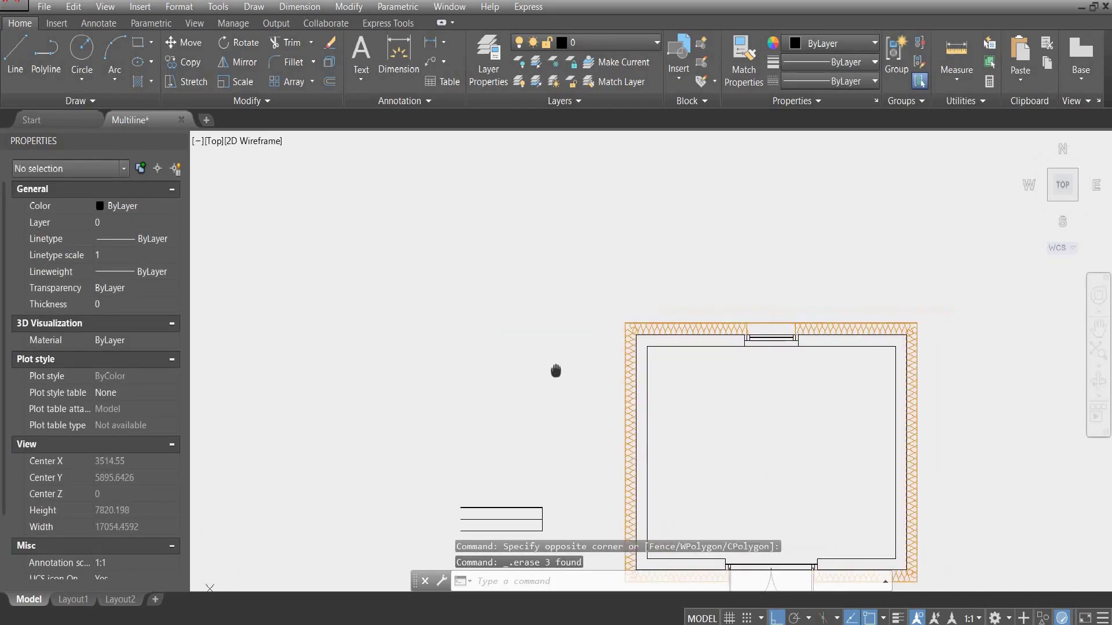
{"action": "scroll", "coordinate": [668, 329], "scroll_direction": "up", "scroll_amount": 2}
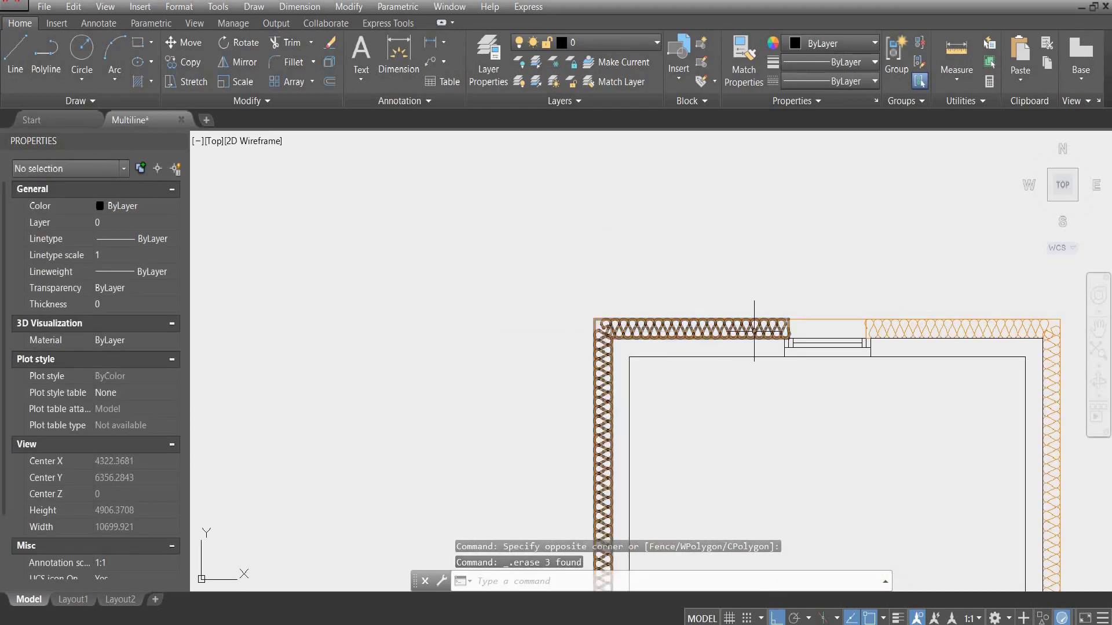
{"action": "scroll", "coordinate": [724, 347], "scroll_direction": "down", "scroll_amount": 2}
{"action": "key", "text": "Escape"}
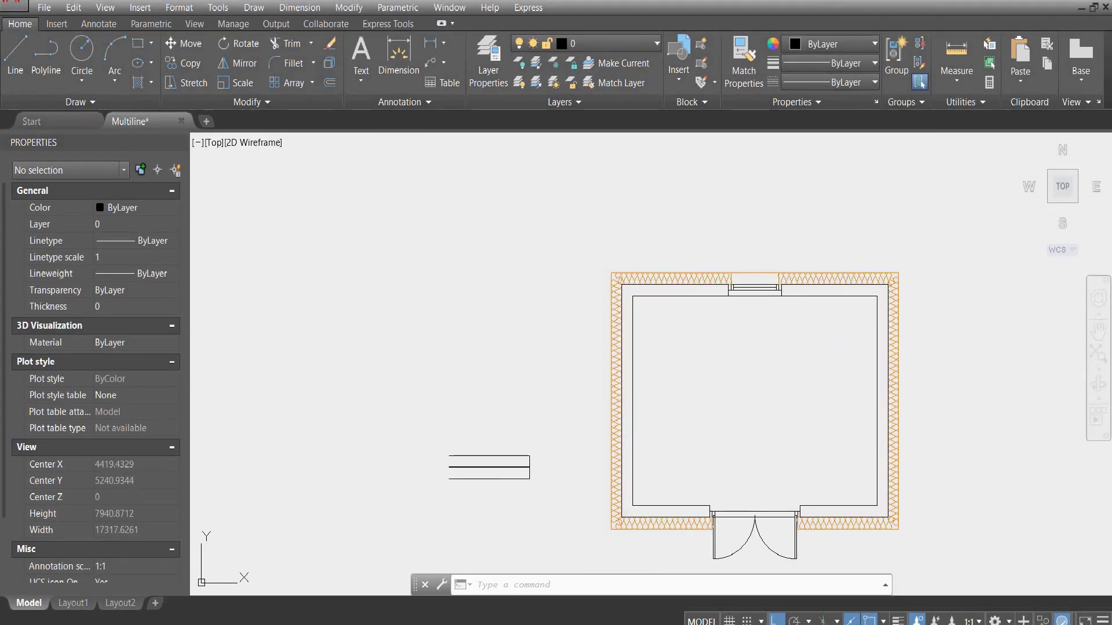
{"action": "scroll", "coordinate": [699, 267], "scroll_direction": "up", "scroll_amount": 2}
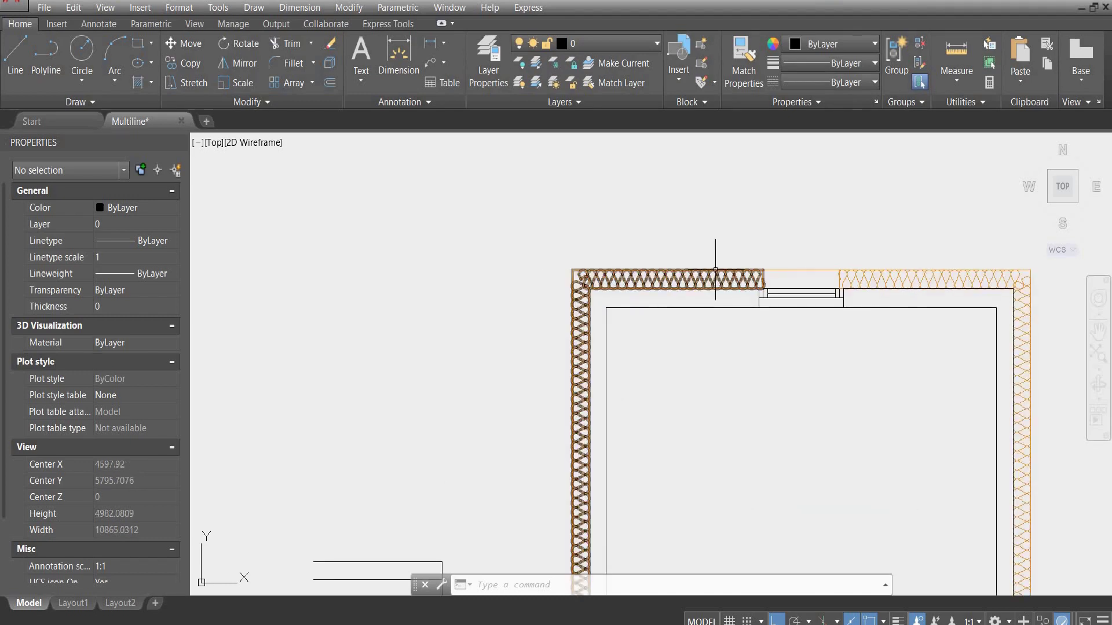
{"action": "scroll", "coordinate": [581, 256], "scroll_direction": "down", "scroll_amount": 2}
Start a new multiline style INSOLATION_TUTORIAL from STANDARD, described as INSOLATION.
{"action": "type", "text": "MLsty"}
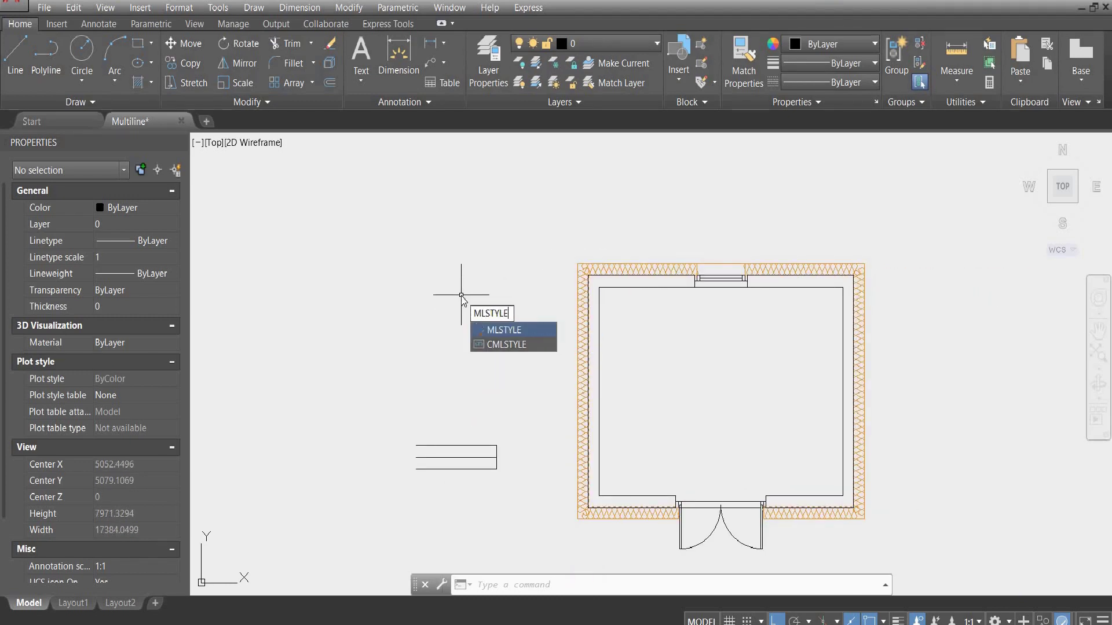
{"action": "key", "text": "Return"}
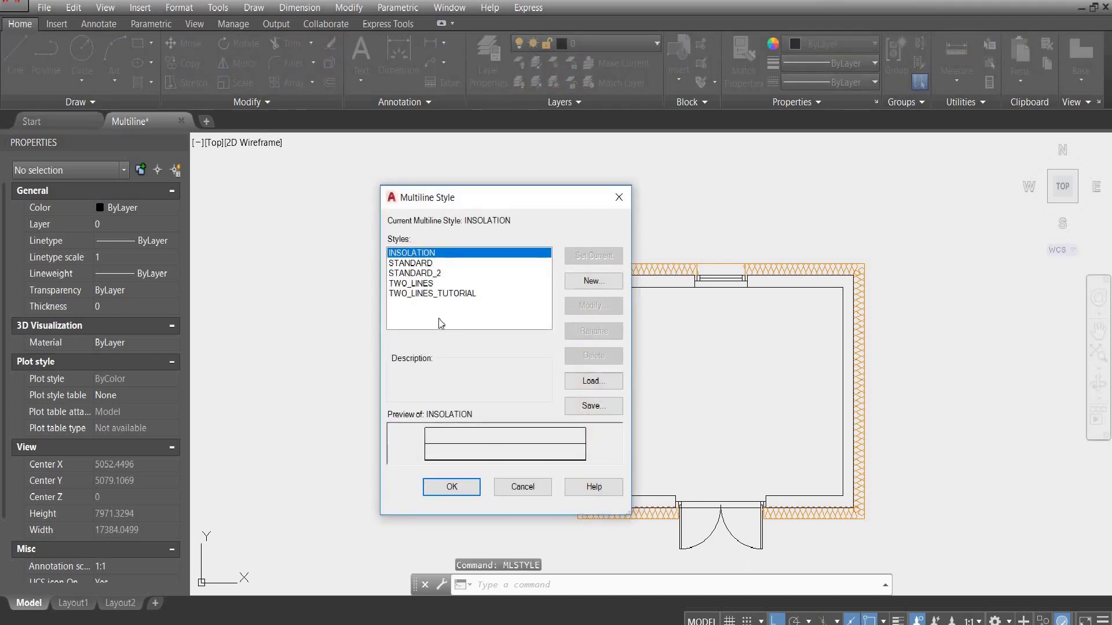
{"action": "left_click", "coordinate": [439, 264]}
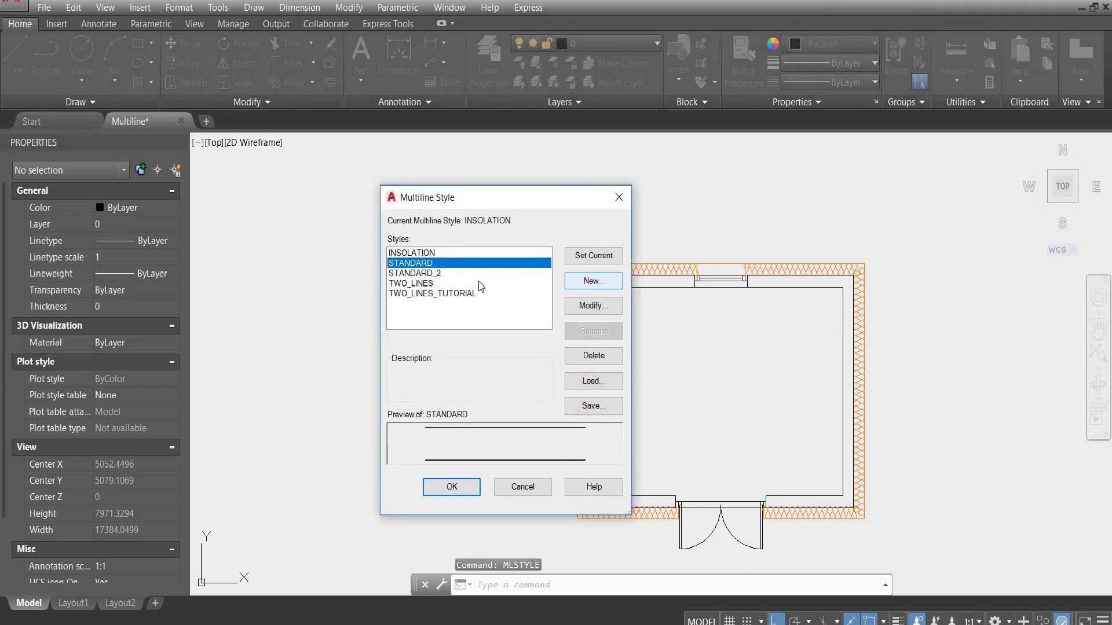
{"action": "left_click", "coordinate": [594, 281]}
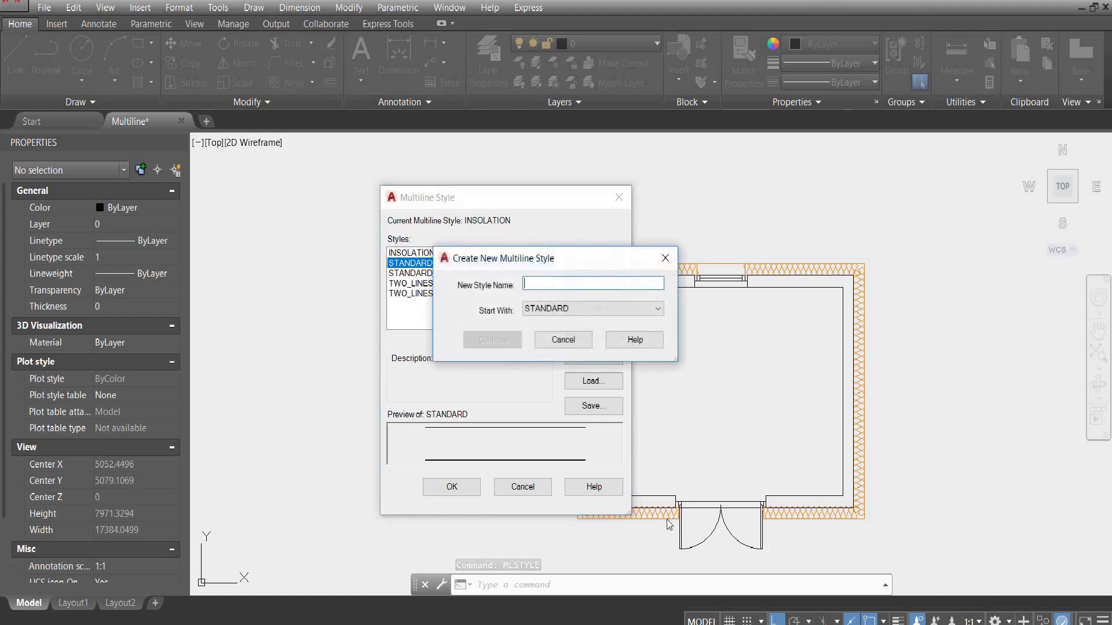
{"action": "type", "text": "INSOLATION_TUTORIAL"}
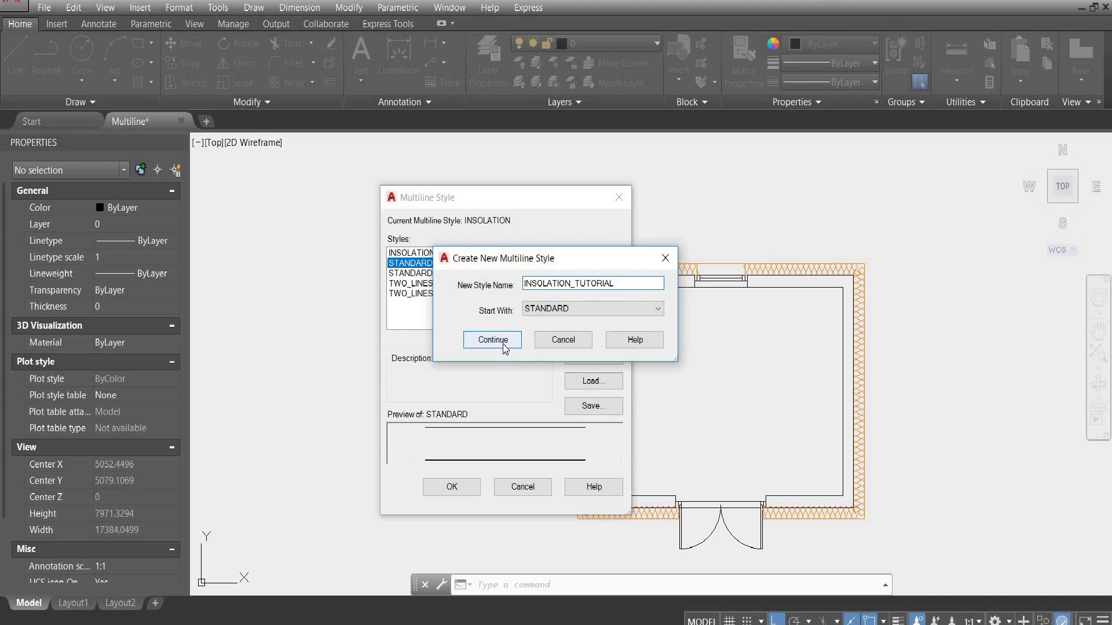
{"action": "left_click", "coordinate": [503, 343]}
{"action": "type", "text": "INSOLATION"}
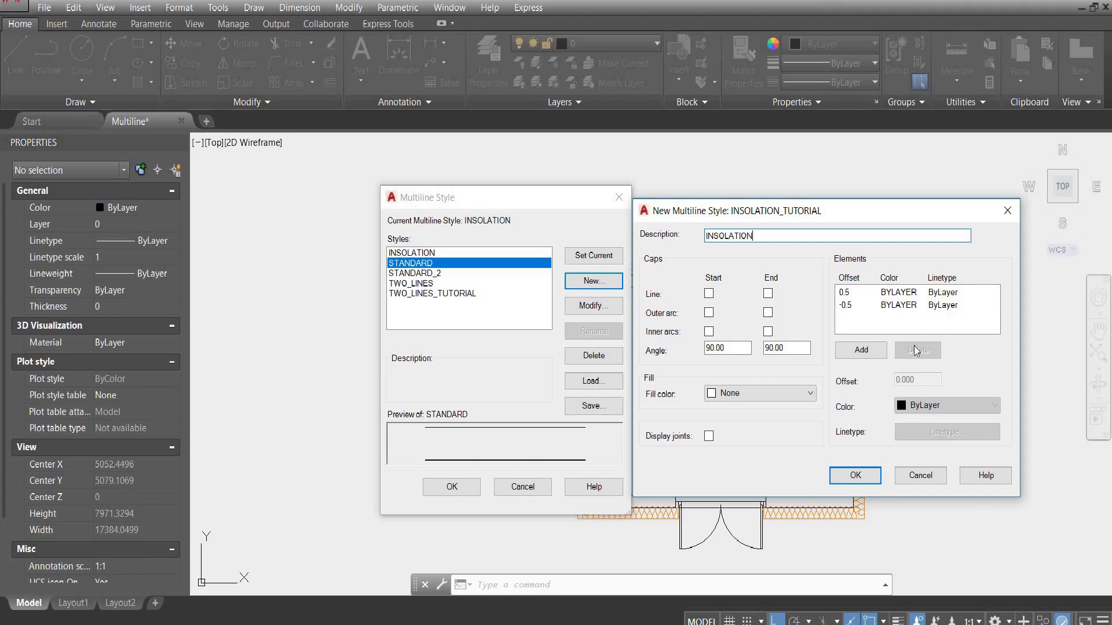
Add a middle element at offset 0 with the BATTING linetype and save the style.
{"action": "left_click", "coordinate": [903, 305]}
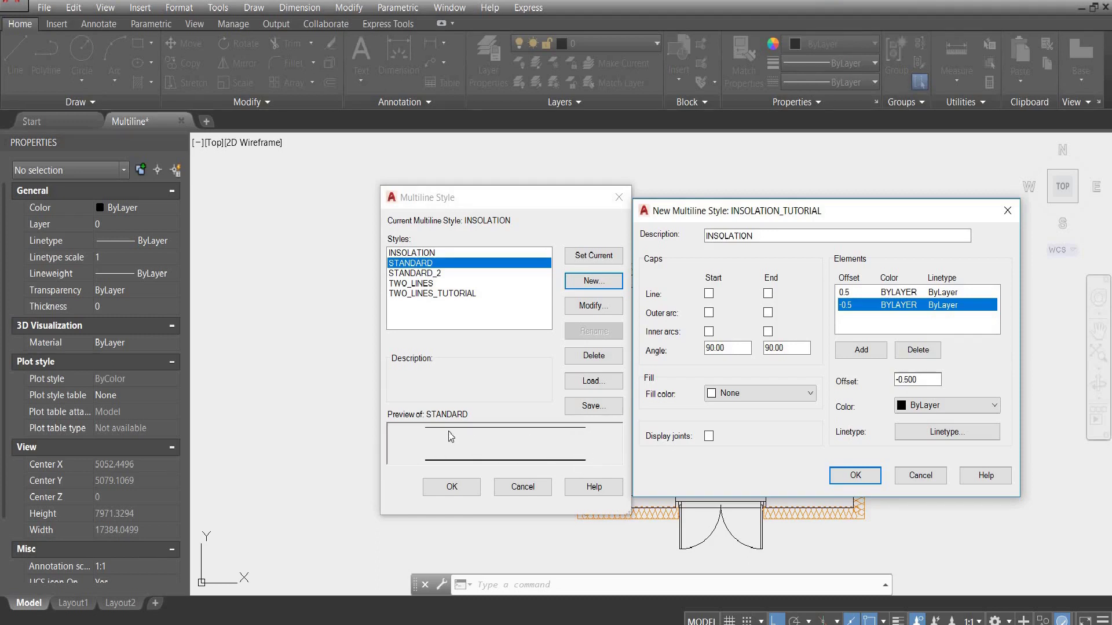
{"action": "left_click", "coordinate": [862, 353]}
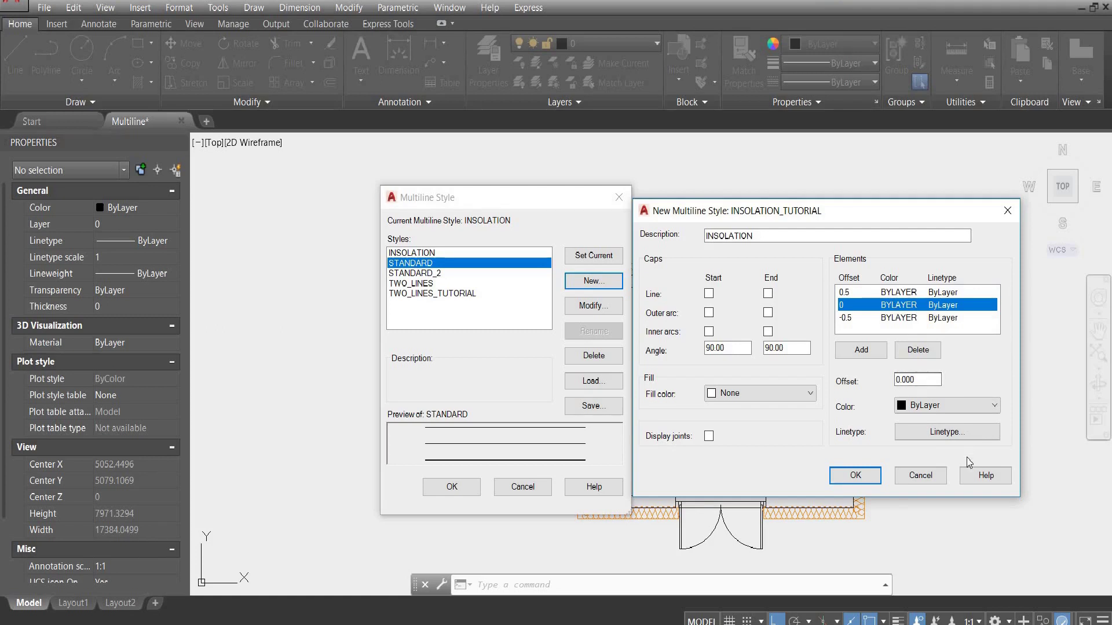
{"action": "left_click", "coordinate": [966, 437]}
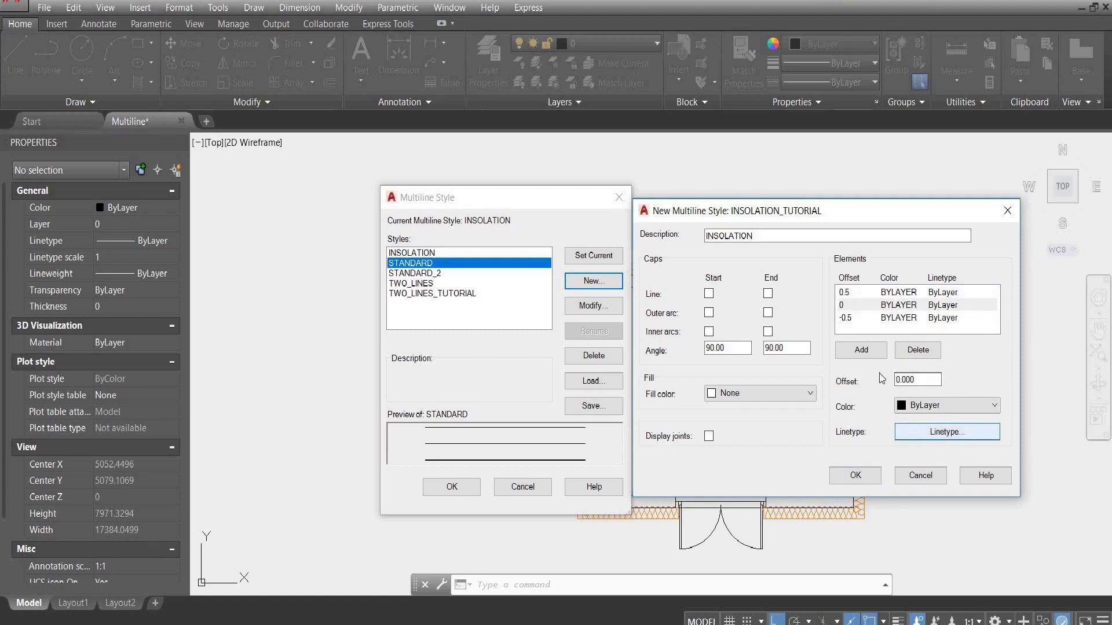
{"action": "left_click", "coordinate": [913, 429]}
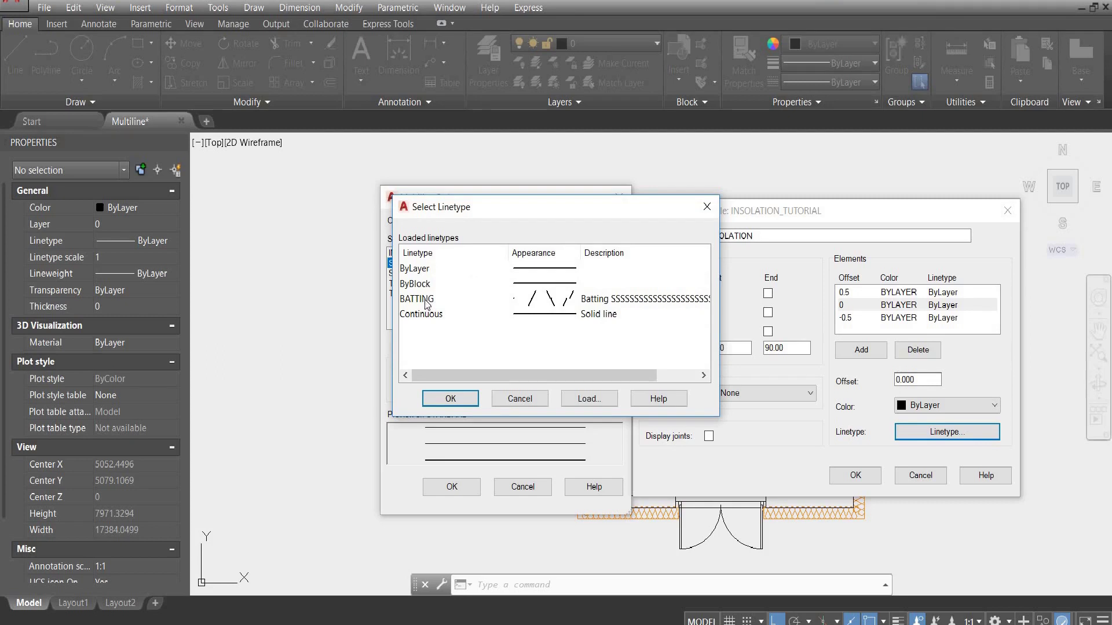
{"action": "left_click", "coordinate": [428, 301]}
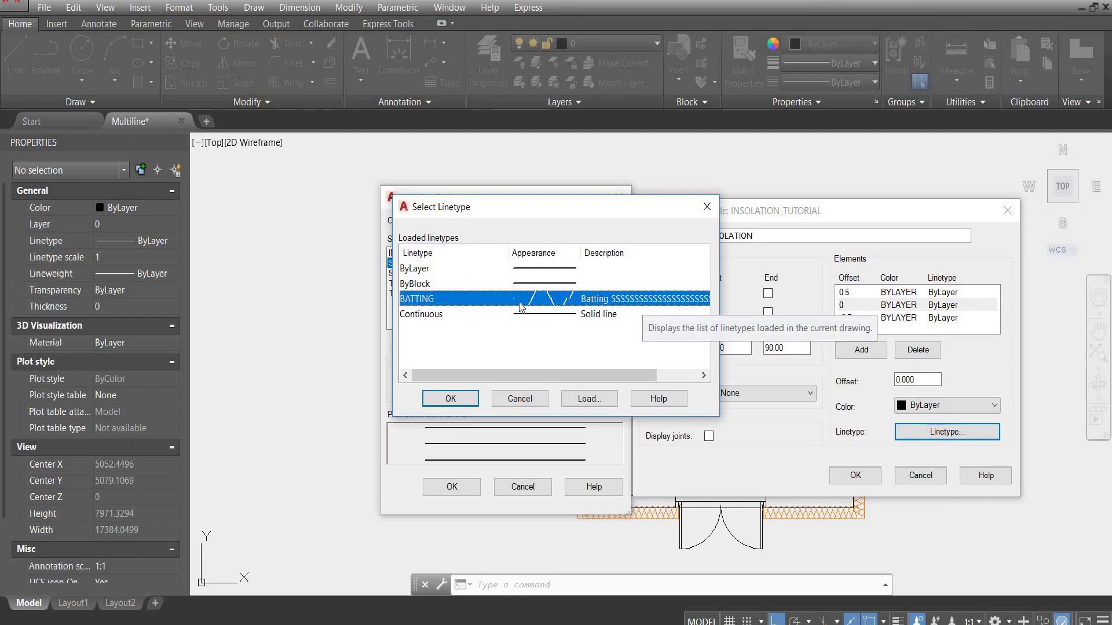
{"action": "left_click", "coordinate": [450, 398]}
{"action": "left_click", "coordinate": [856, 475]}
Reload the BATTING linetype from acadiso.lin through the Linetype Manager.
{"action": "left_click", "coordinate": [446, 491]}
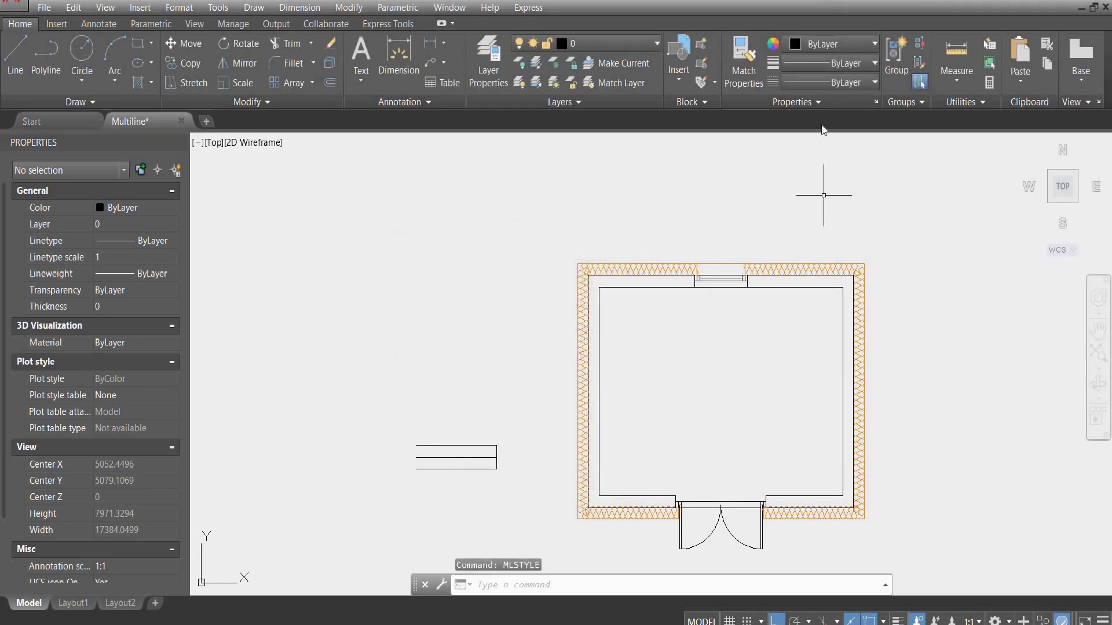
{"action": "left_click", "coordinate": [808, 85]}
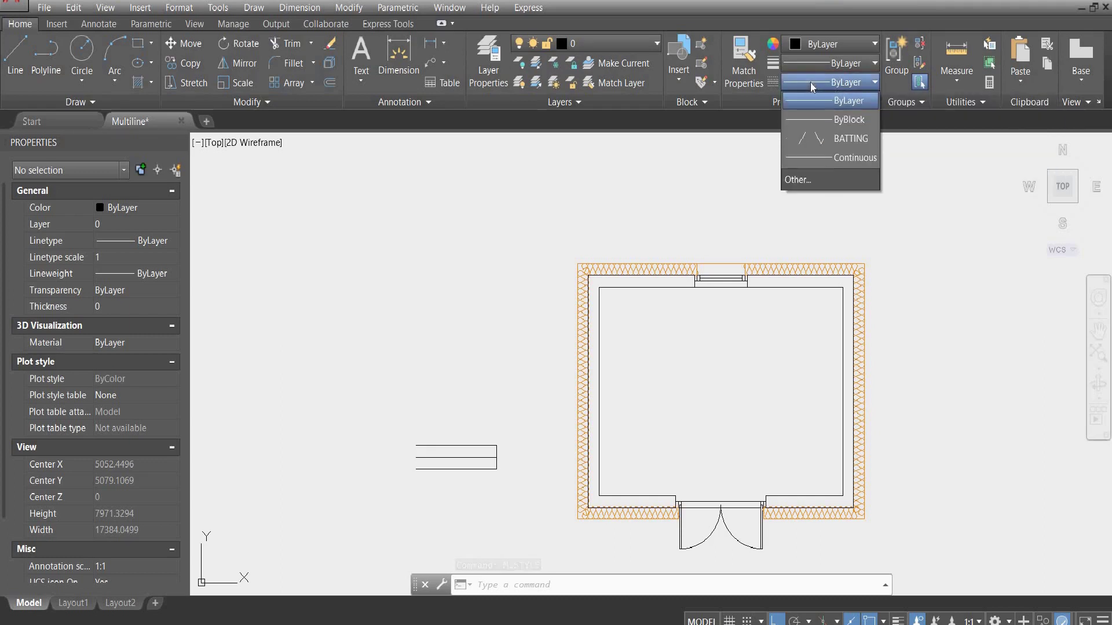
{"action": "left_click", "coordinate": [819, 178]}
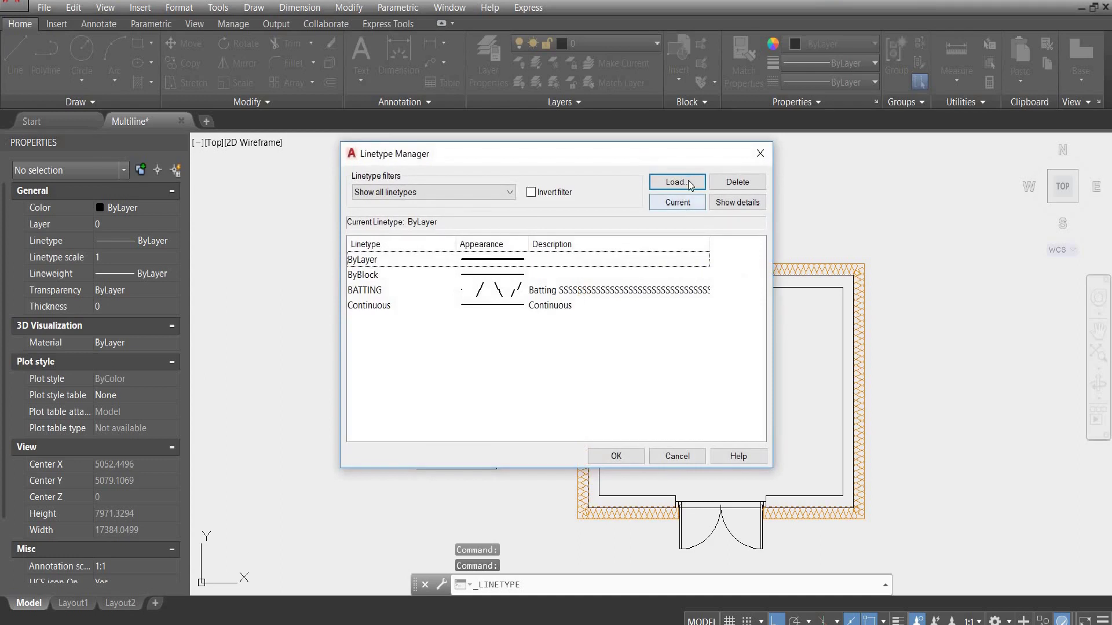
{"action": "left_click", "coordinate": [676, 182]}
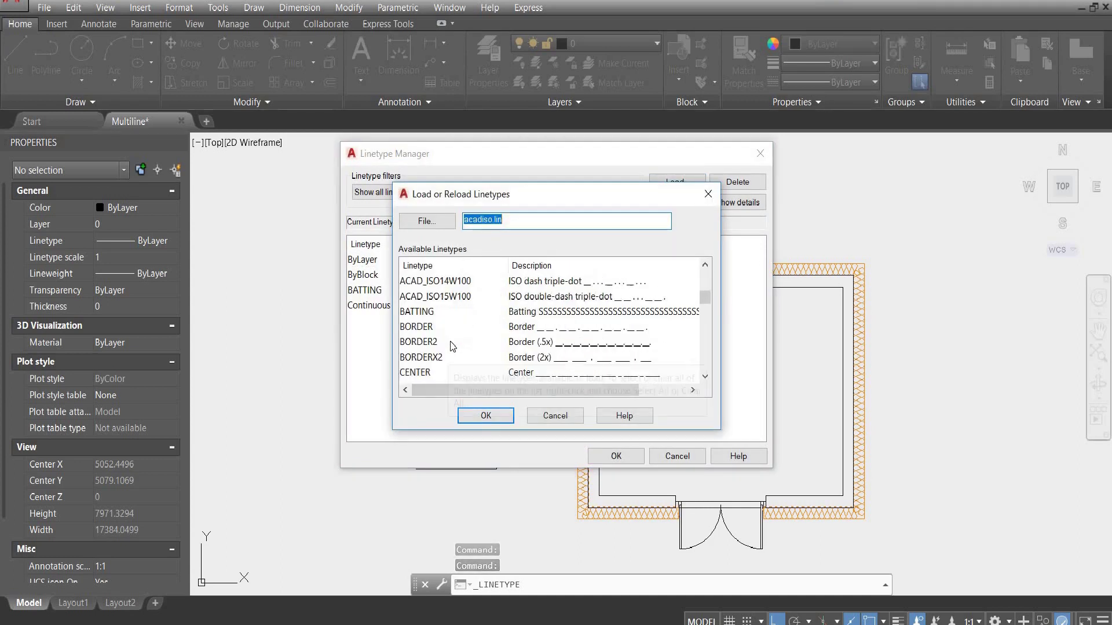
{"action": "left_click", "coordinate": [428, 311]}
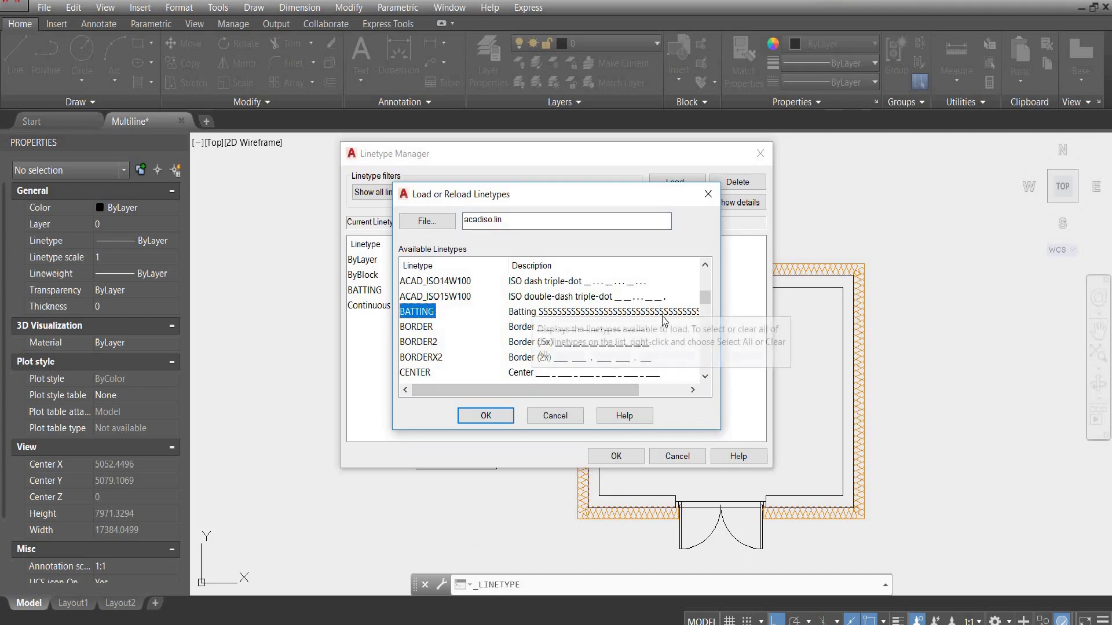
{"action": "left_click", "coordinate": [501, 418]}
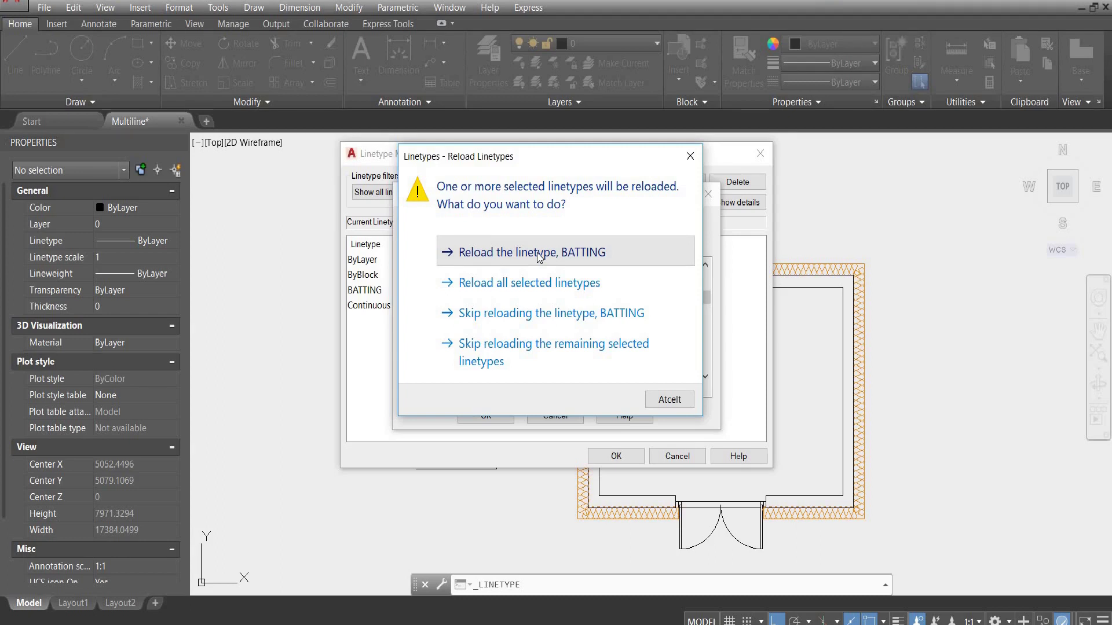
{"action": "left_click", "coordinate": [537, 253]}
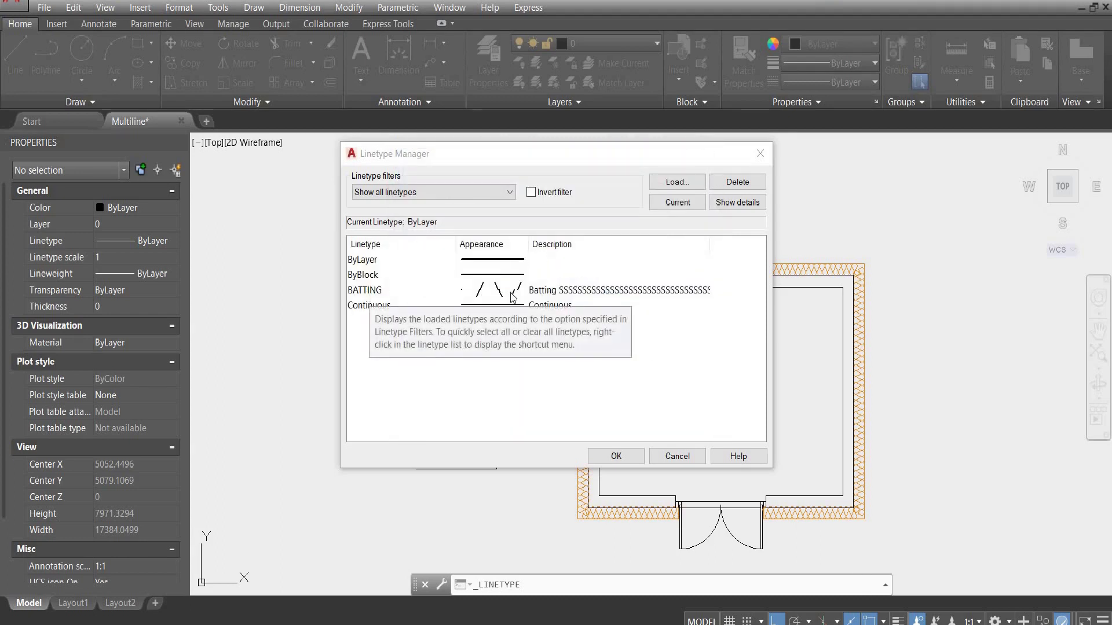
{"action": "left_click", "coordinate": [617, 458]}
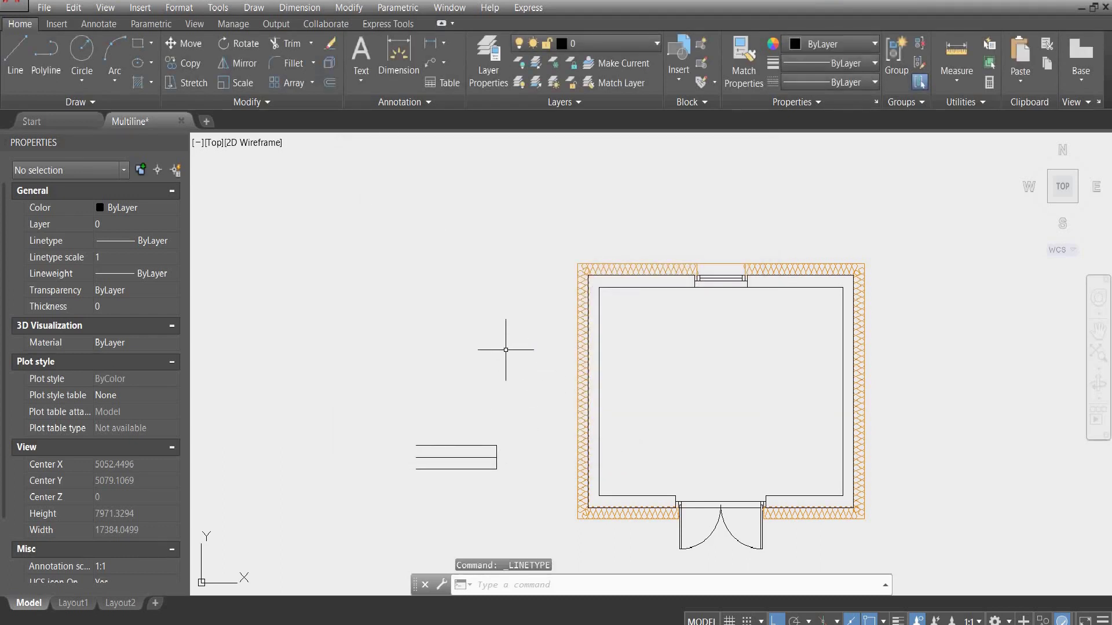
{"action": "type", "text": "MLSTYLE"}
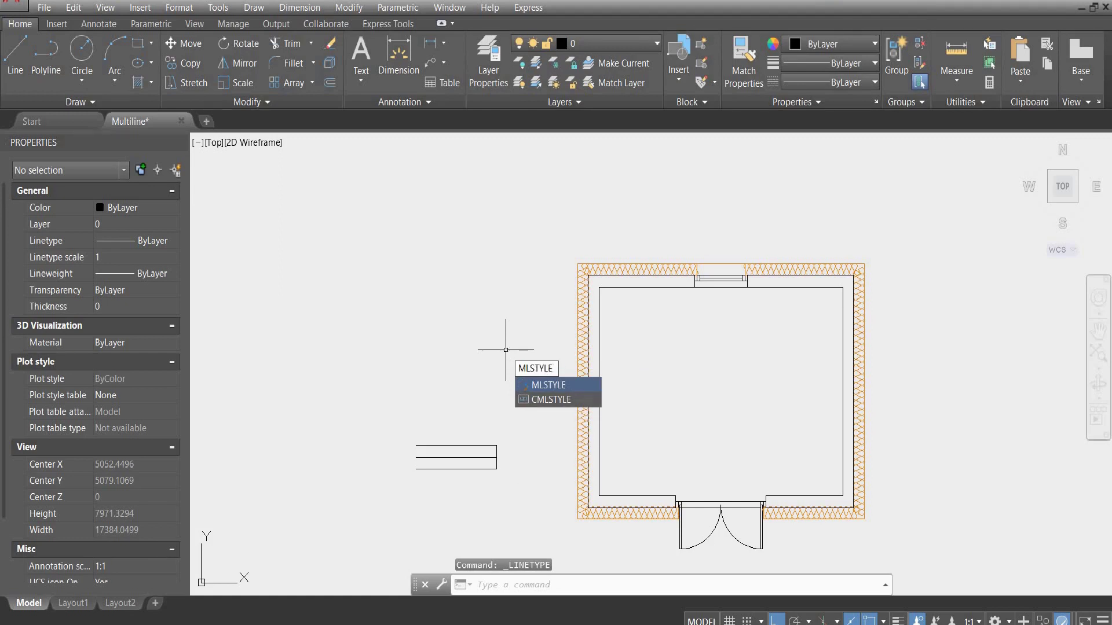
Modify INSOLATION_TUTORIAL to use a BATTING middle element and line caps at start and end.
{"action": "key", "text": "Return"}
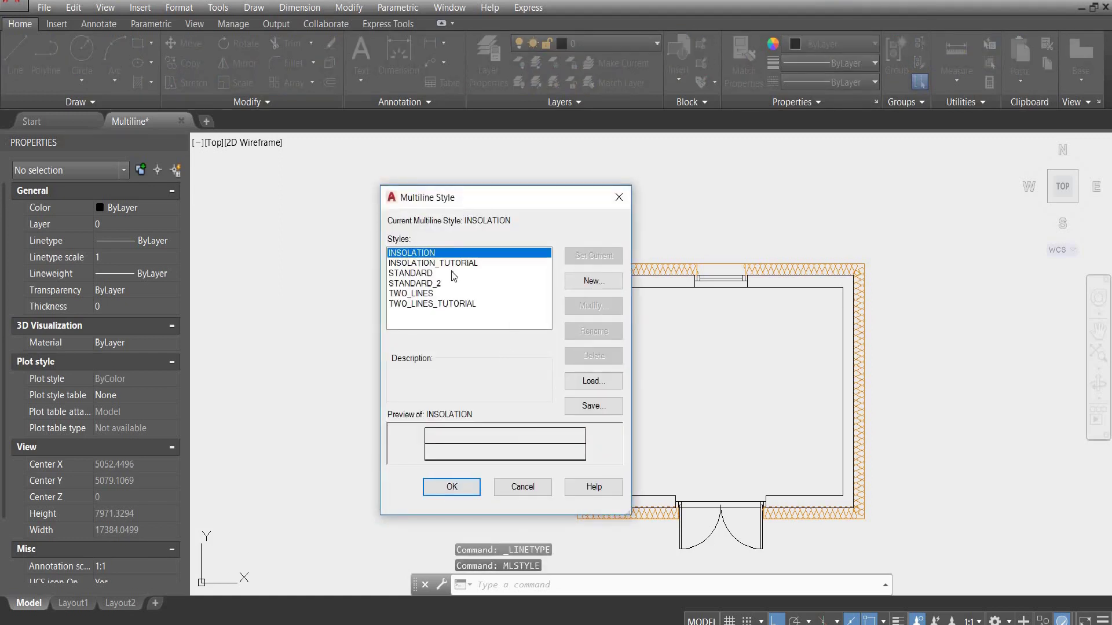
{"action": "left_click", "coordinate": [453, 263]}
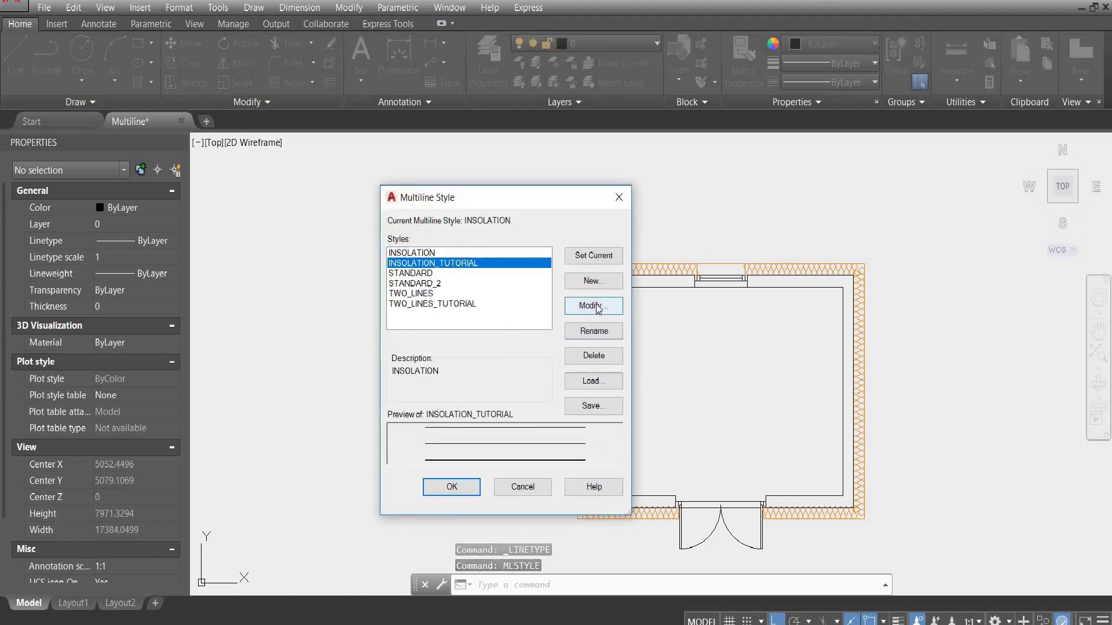
{"action": "left_click", "coordinate": [594, 306]}
{"action": "left_click", "coordinate": [897, 306]}
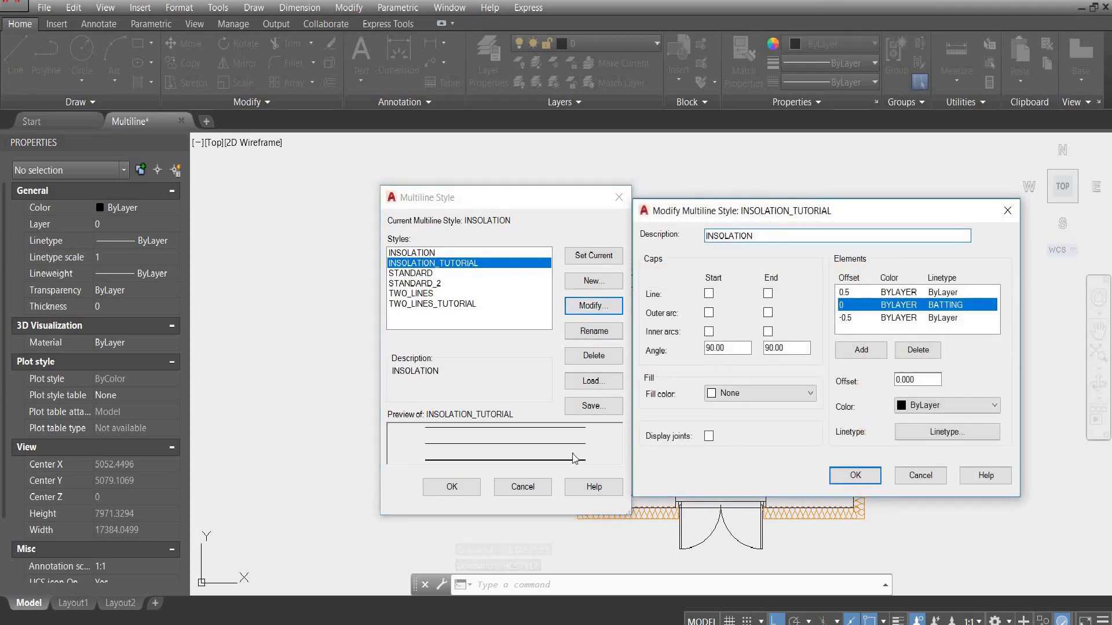
{"action": "left_click", "coordinate": [950, 439]}
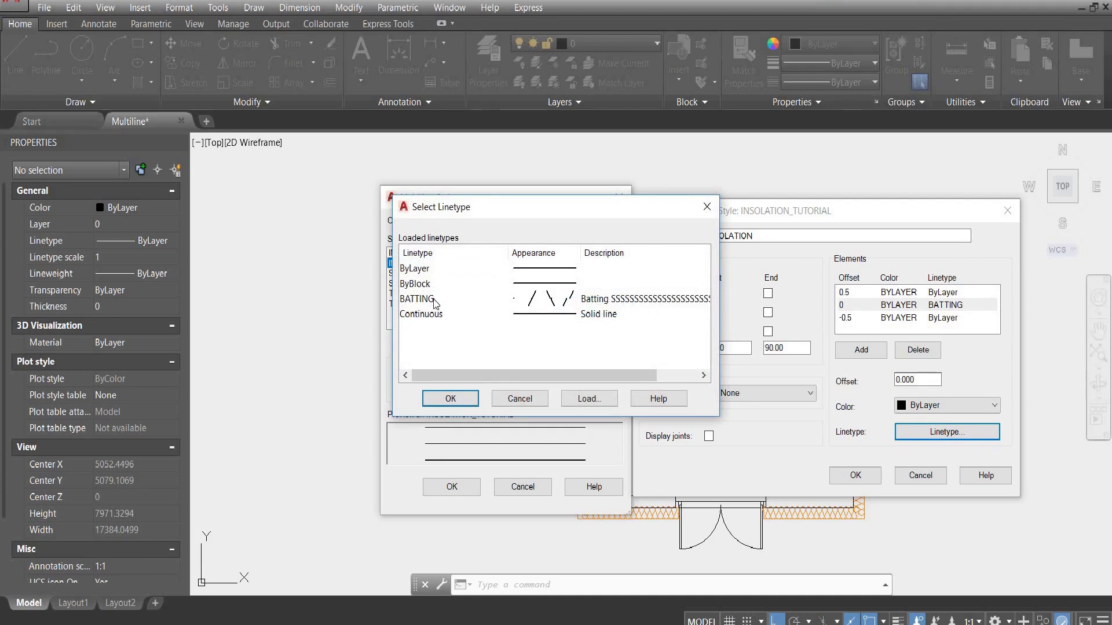
{"action": "left_click", "coordinate": [436, 301]}
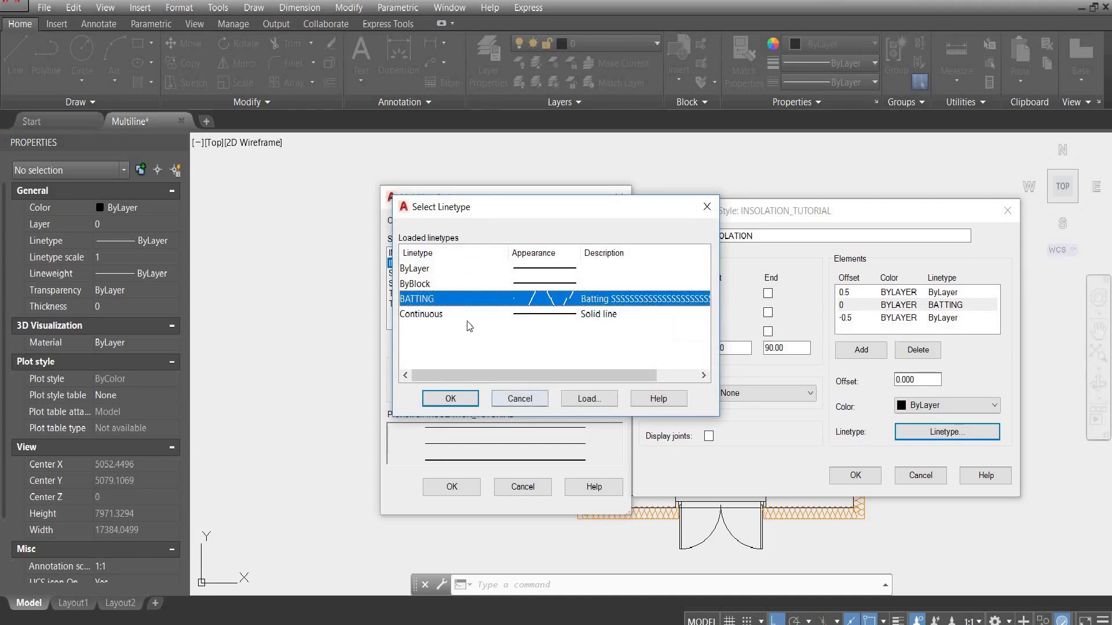
{"action": "left_click", "coordinate": [450, 399]}
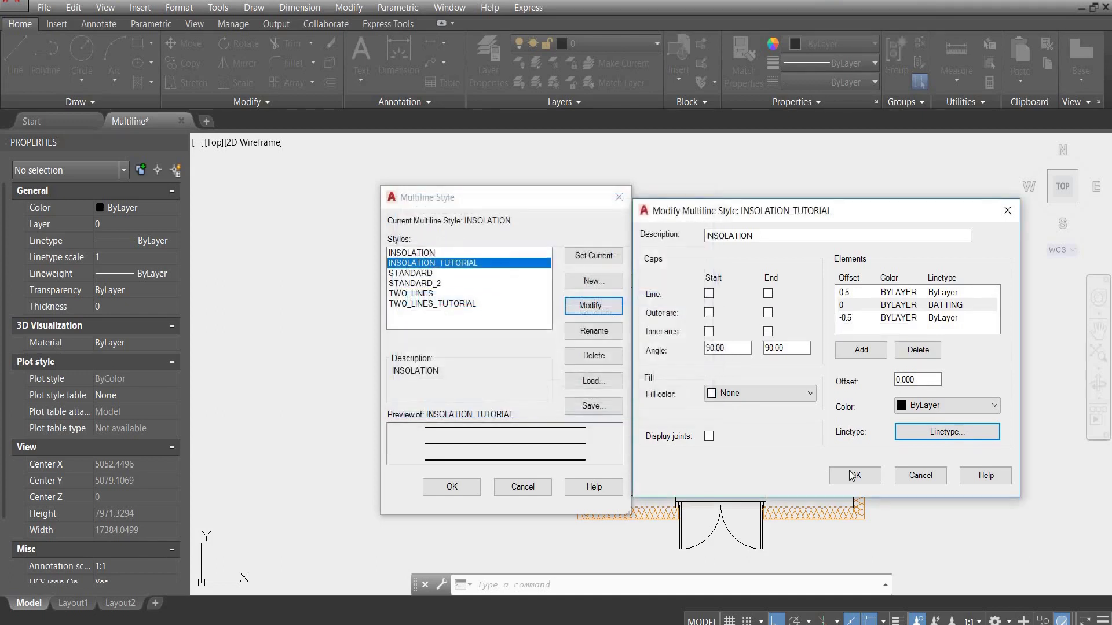
{"action": "left_click", "coordinate": [709, 293]}
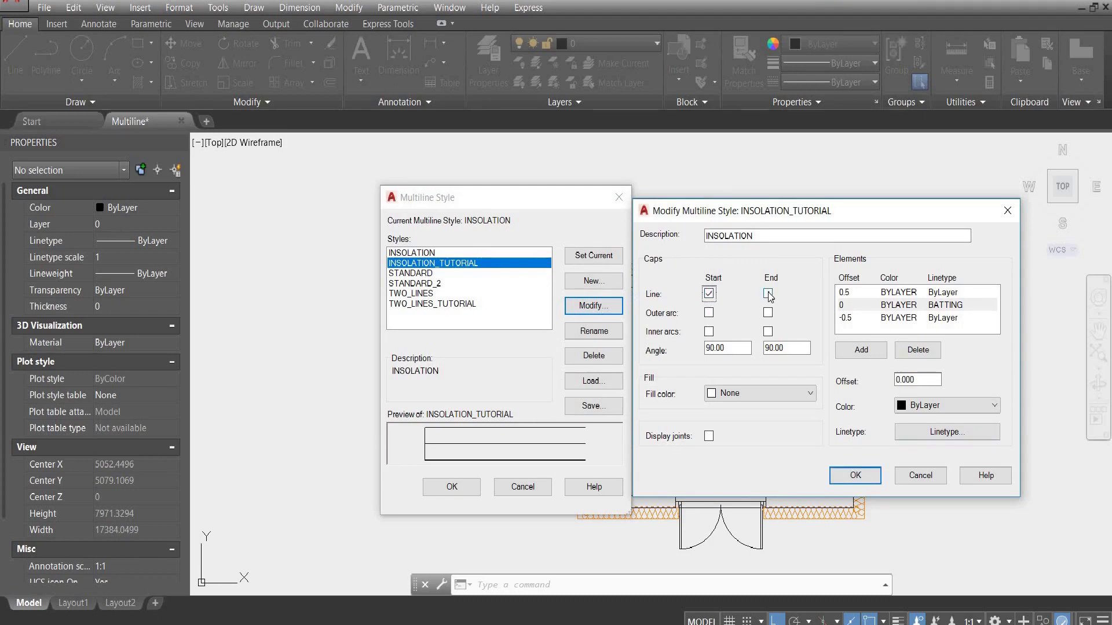
{"action": "left_click", "coordinate": [768, 293]}
{"action": "left_click", "coordinate": [856, 476]}
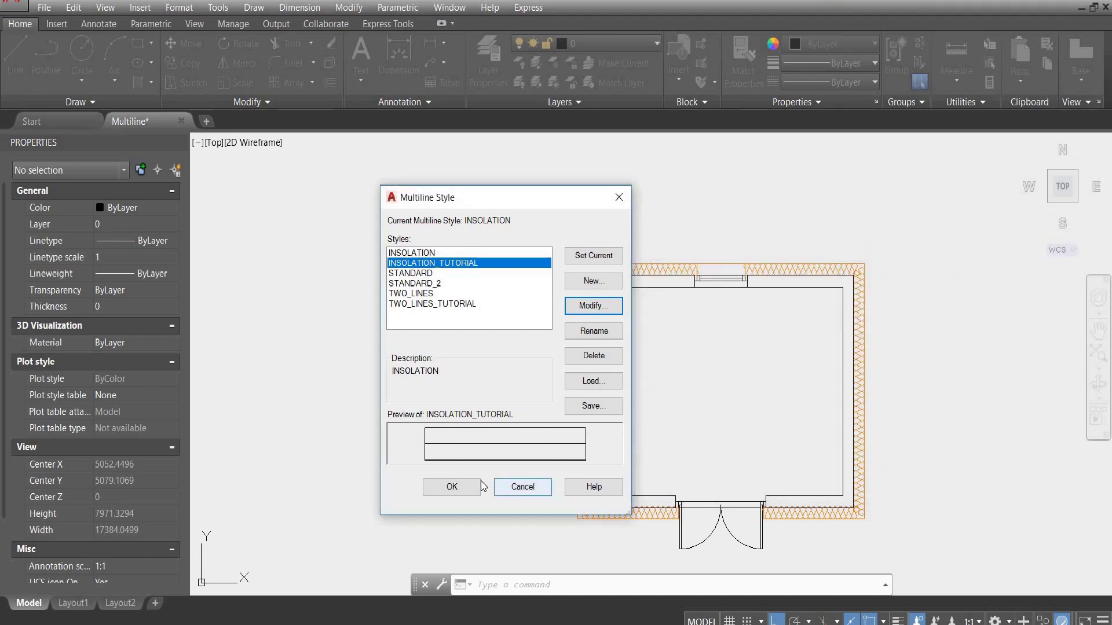
{"action": "left_click", "coordinate": [451, 488]}
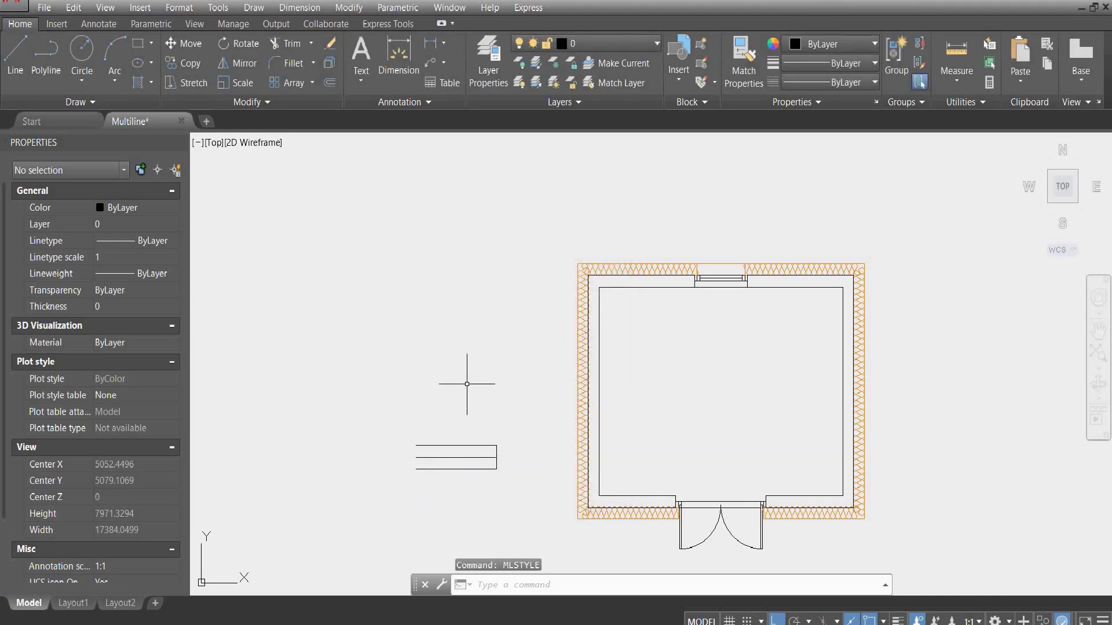
Make INSOLATION_TUTORIAL the current multiline style.
{"action": "type", "text": "mlstyle"}
{"action": "key", "text": "Return"}
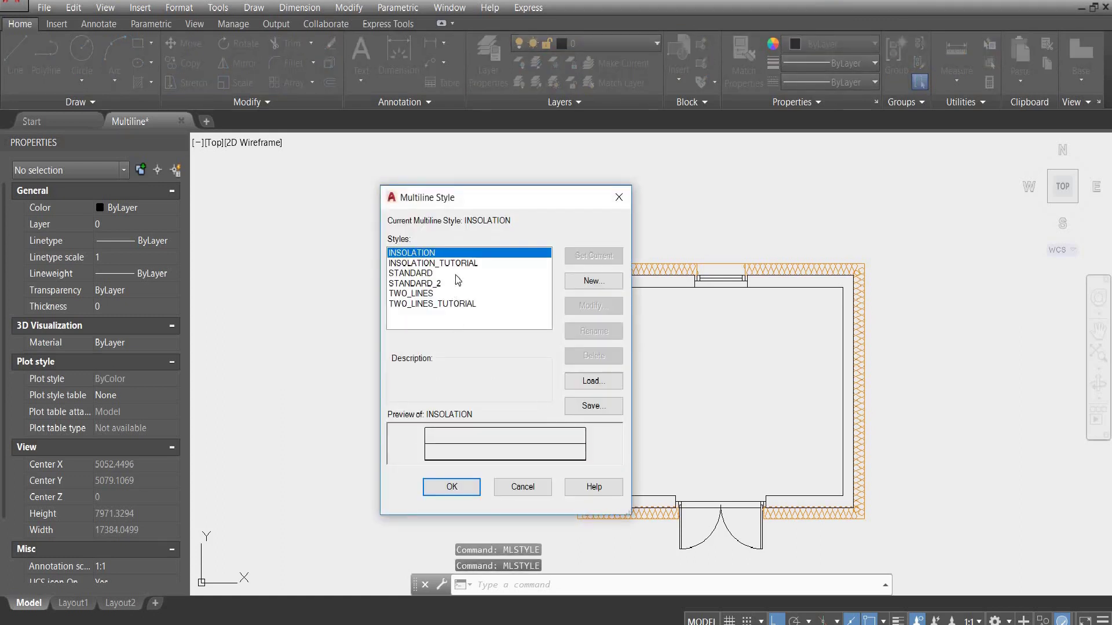
{"action": "left_click", "coordinate": [448, 264]}
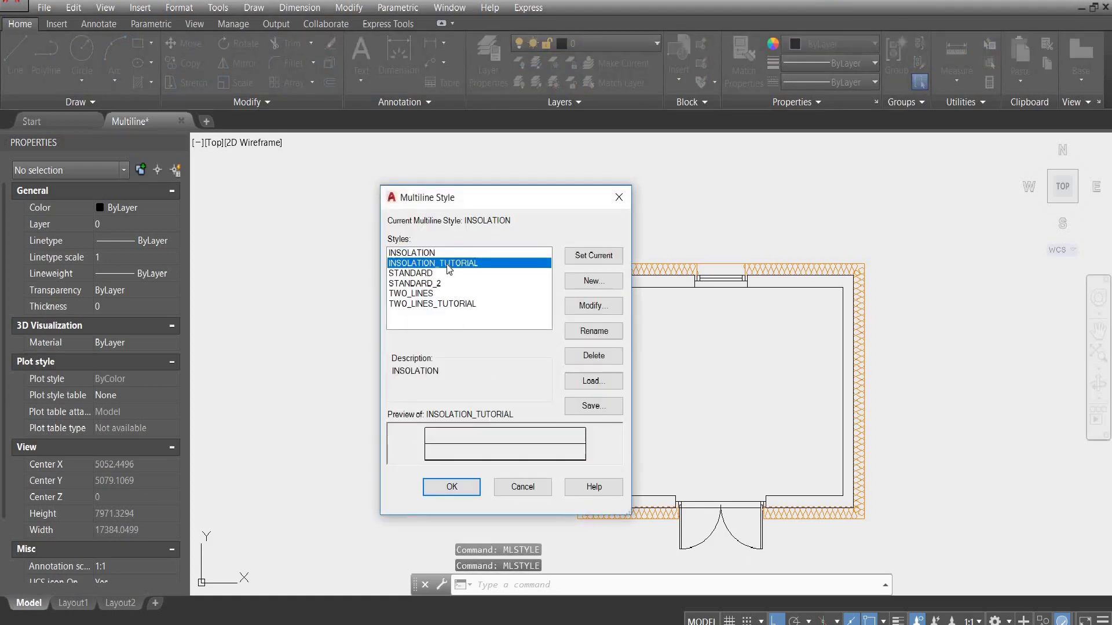
{"action": "left_click", "coordinate": [592, 260]}
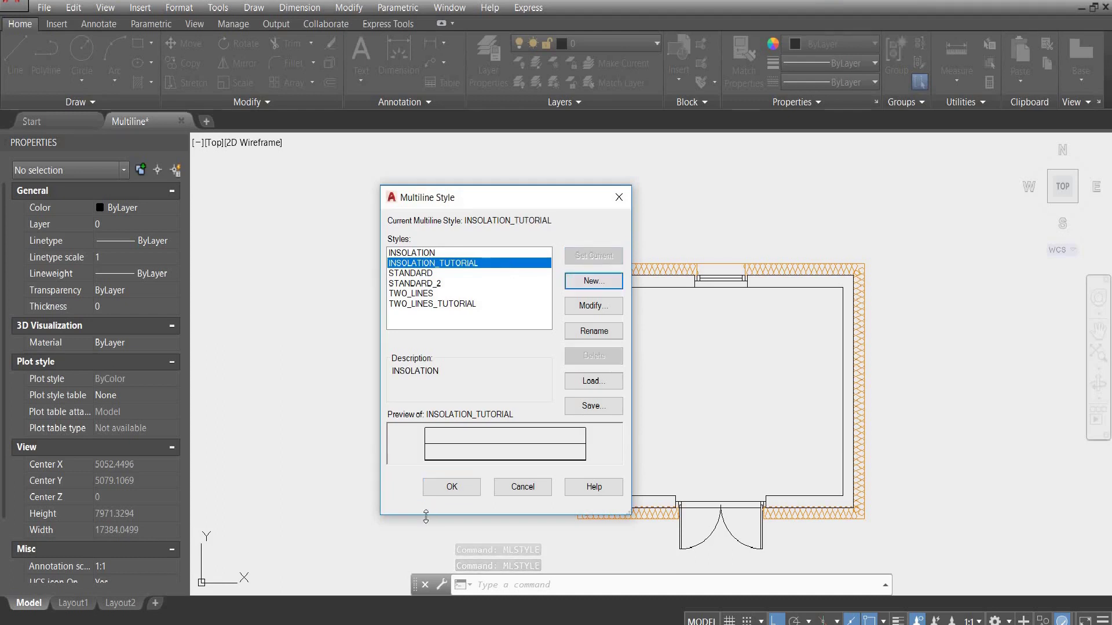
{"action": "left_click", "coordinate": [449, 486]}
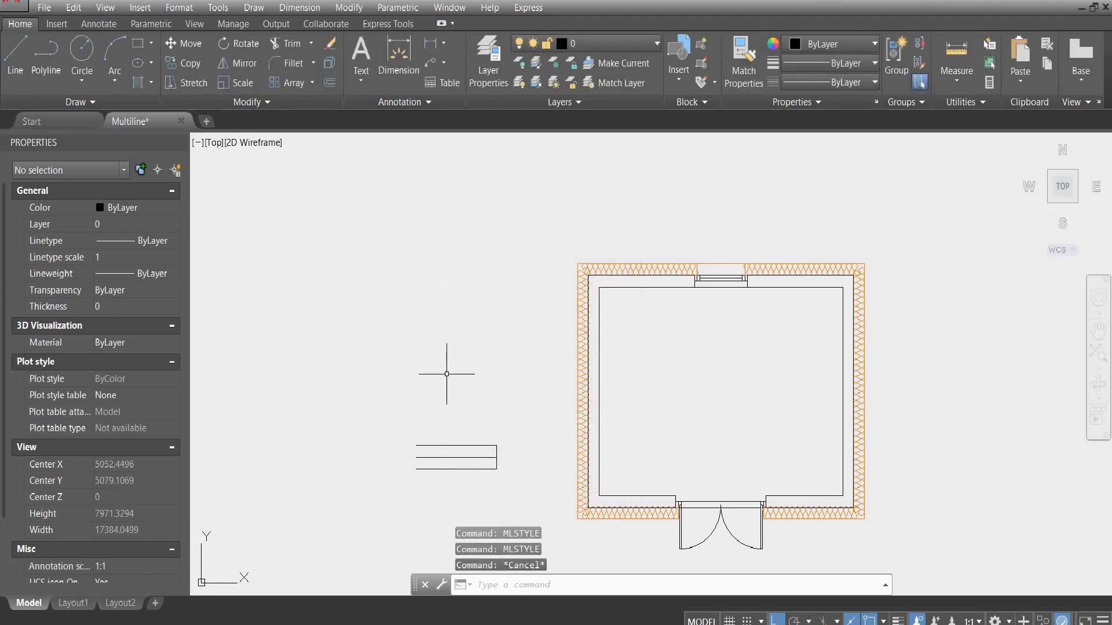
Draw a four-point Z-shaped INSOLATION_TUTORIAL multiline wall to the left of the house.
{"action": "type", "text": "ml"}
{"action": "key", "text": "Return"}
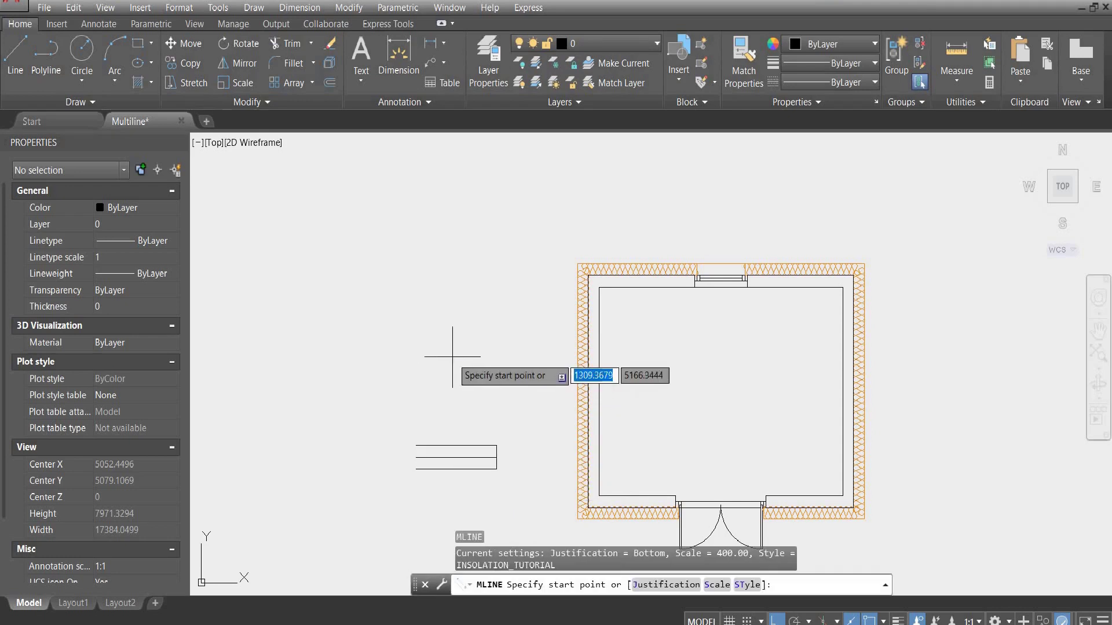
{"action": "left_click", "coordinate": [357, 329]}
{"action": "scroll", "coordinate": [458, 336], "scroll_direction": "up", "scroll_amount": 5}
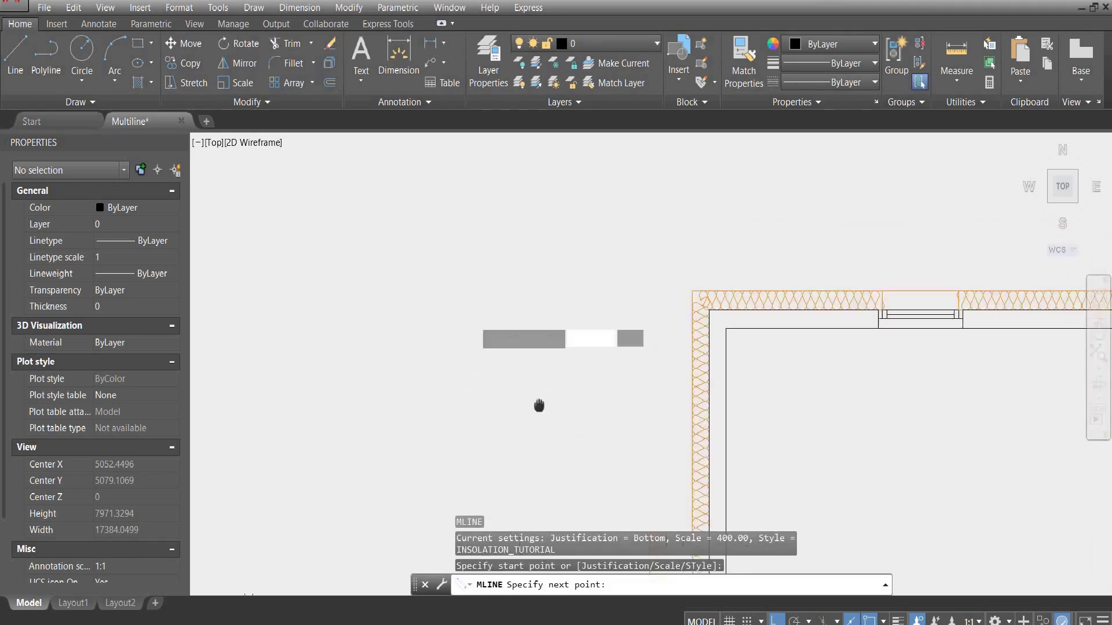
{"action": "left_click", "coordinate": [565, 471]}
{"action": "scroll", "coordinate": [566, 278], "scroll_direction": "down", "scroll_amount": 3}
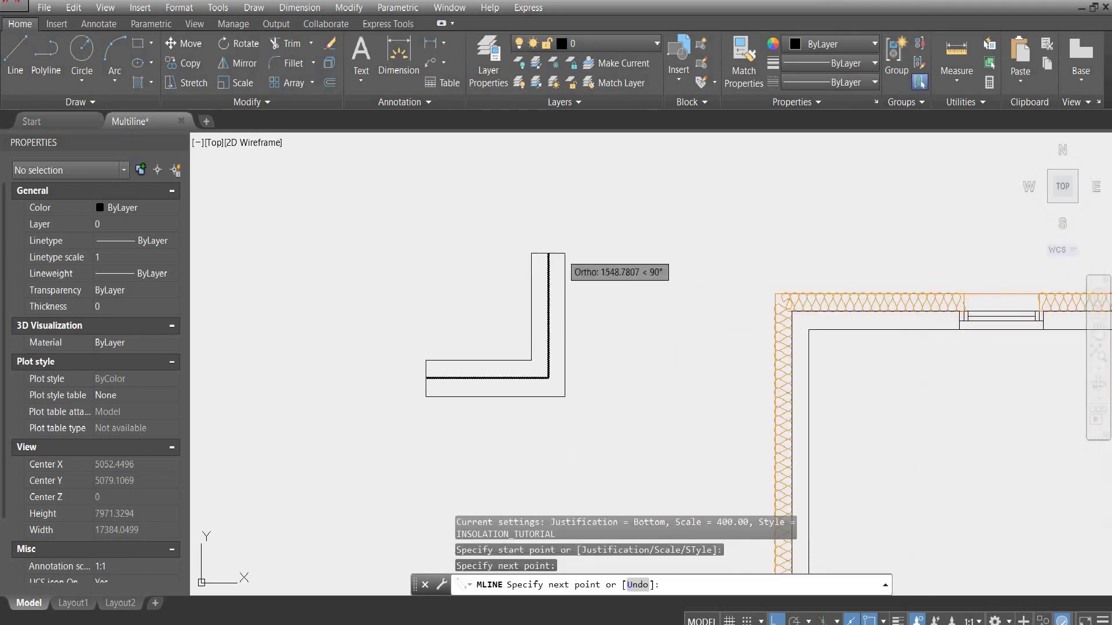
{"action": "left_click", "coordinate": [566, 249]}
{"action": "left_click", "coordinate": [713, 264]}
{"action": "key", "text": "Return"}
{"action": "scroll", "coordinate": [394, 377], "scroll_direction": "up", "scroll_amount": 8}
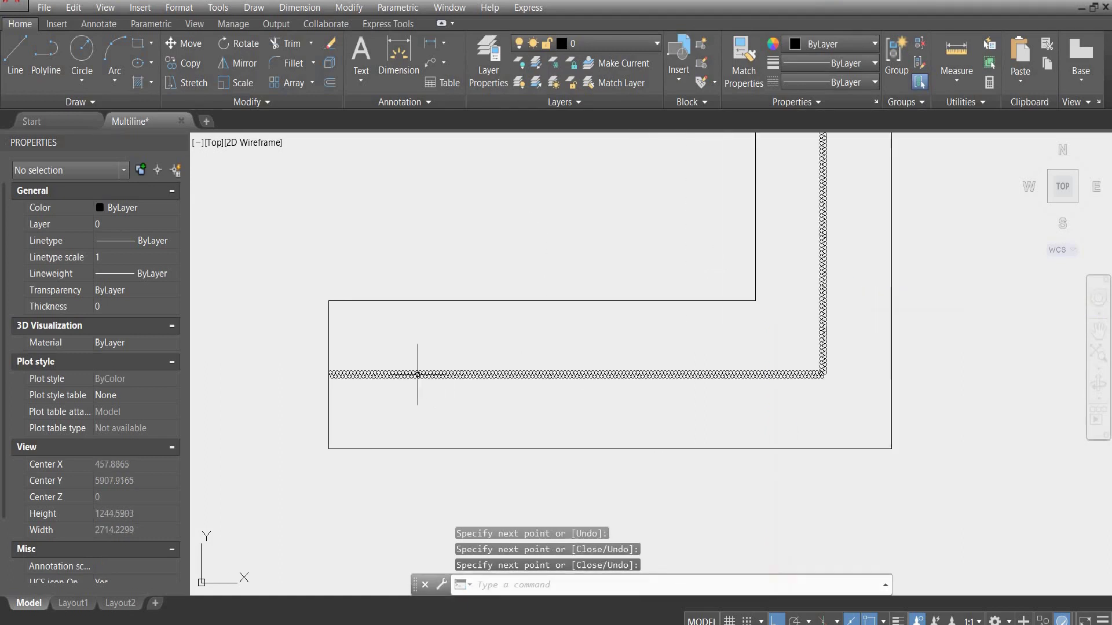
{"action": "scroll", "coordinate": [410, 446], "scroll_direction": "down", "scroll_amount": 6}
{"action": "scroll", "coordinate": [431, 467], "scroll_direction": "up", "scroll_amount": 3}
{"action": "scroll", "coordinate": [474, 373], "scroll_direction": "down", "scroll_amount": 2}
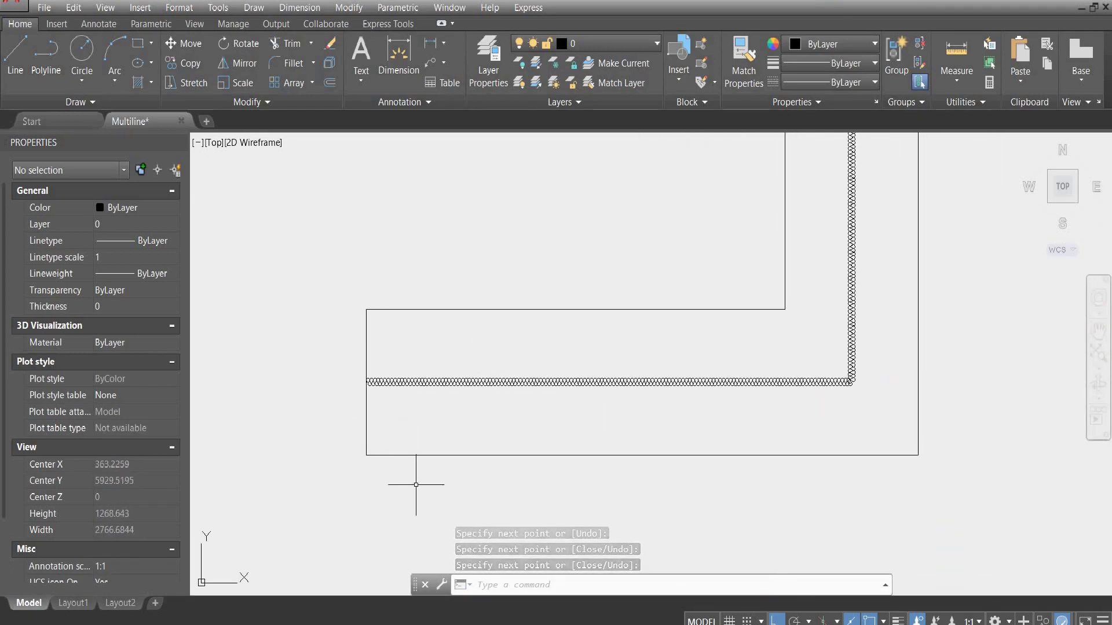
{"action": "scroll", "coordinate": [398, 377], "scroll_direction": "up", "scroll_amount": 5}
{"action": "scroll", "coordinate": [397, 377], "scroll_direction": "down", "scroll_amount": 5}
{"action": "scroll", "coordinate": [405, 384], "scroll_direction": "down", "scroll_amount": 4}
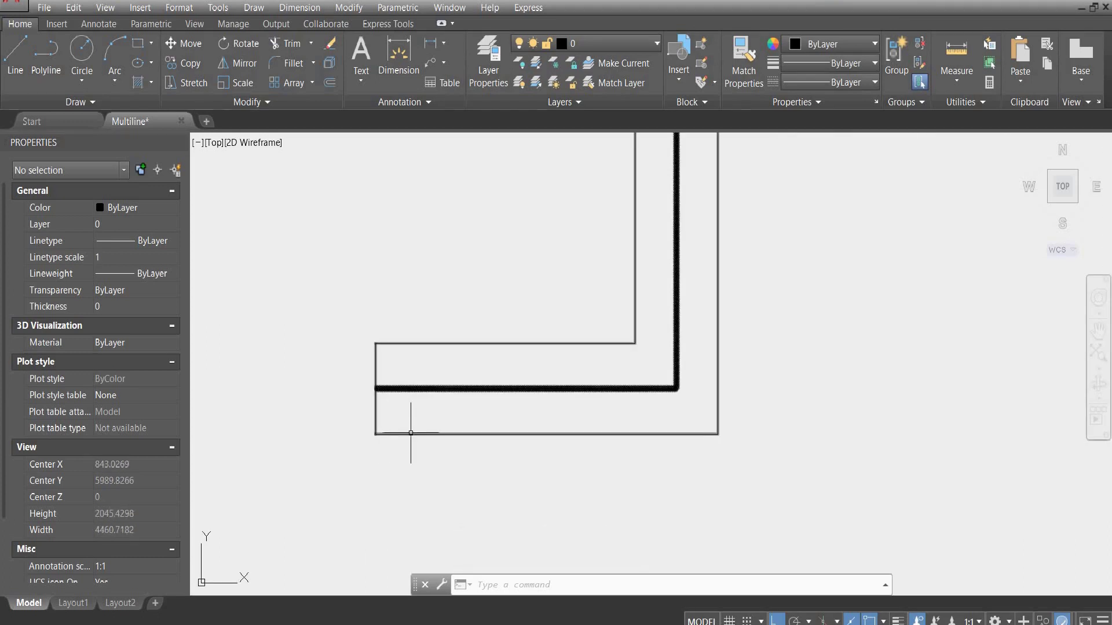
{"action": "scroll", "coordinate": [425, 411], "scroll_direction": "up", "scroll_amount": 3}
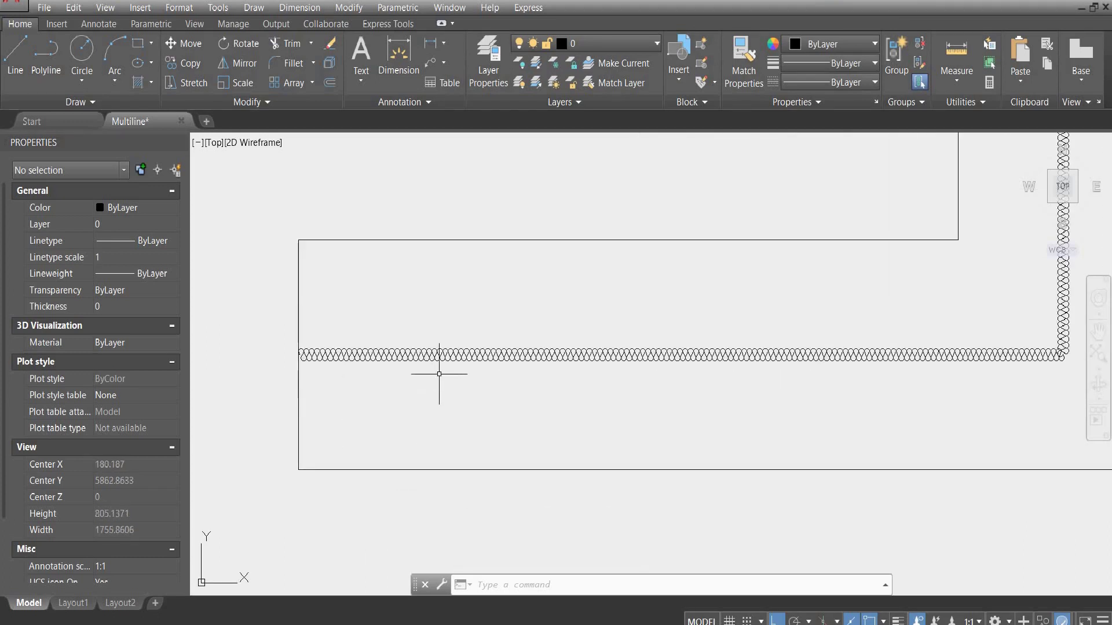
{"action": "scroll", "coordinate": [428, 404], "scroll_direction": "down", "scroll_amount": 3}
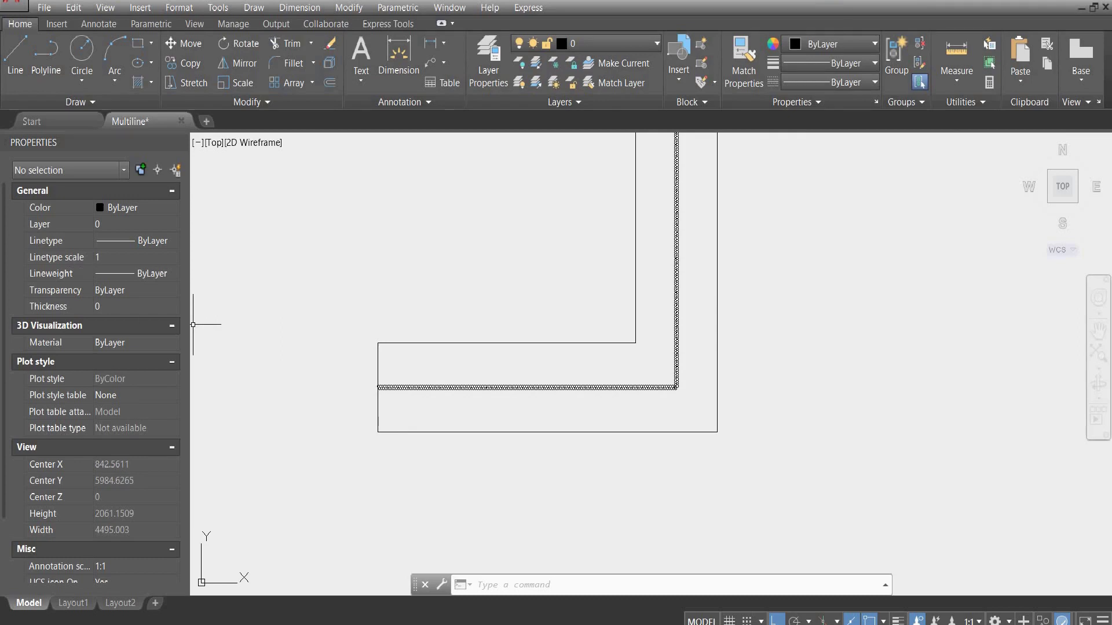
{"action": "scroll", "coordinate": [301, 363], "scroll_direction": "up", "scroll_amount": 2}
{"action": "scroll", "coordinate": [521, 315], "scroll_direction": "down", "scroll_amount": 3}
Set the Z-shaped wall's linetype scale to 10, then 20, in Properties.
{"action": "middle_click_drag", "start_coordinate": [521, 315], "coordinate": [727, 397]}
{"action": "left_click", "coordinate": [705, 387]}
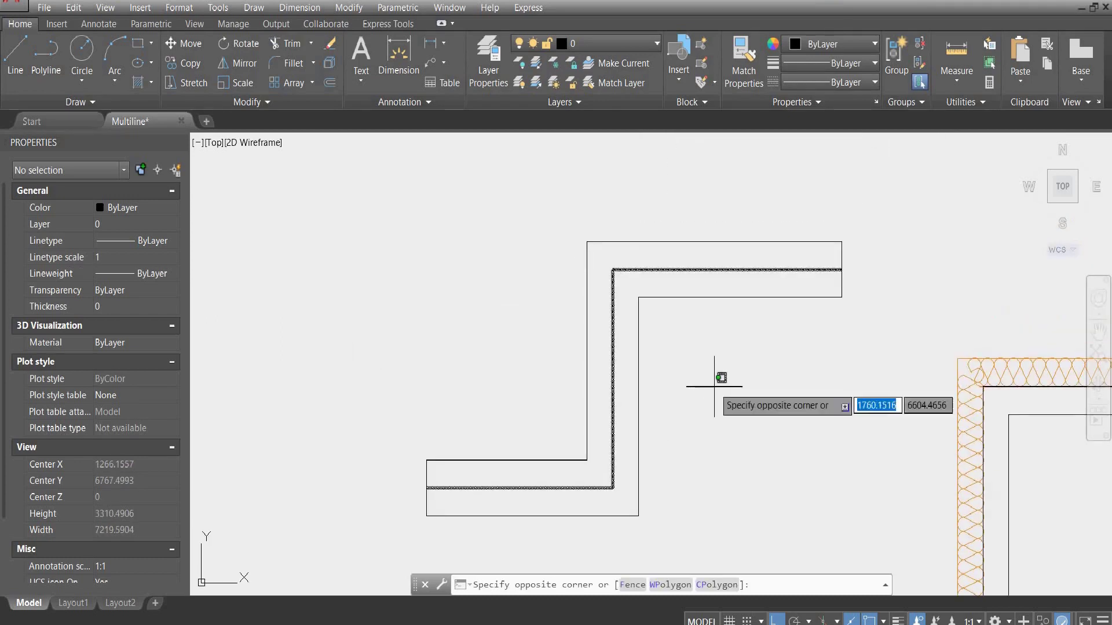
{"action": "left_click", "coordinate": [578, 416]}
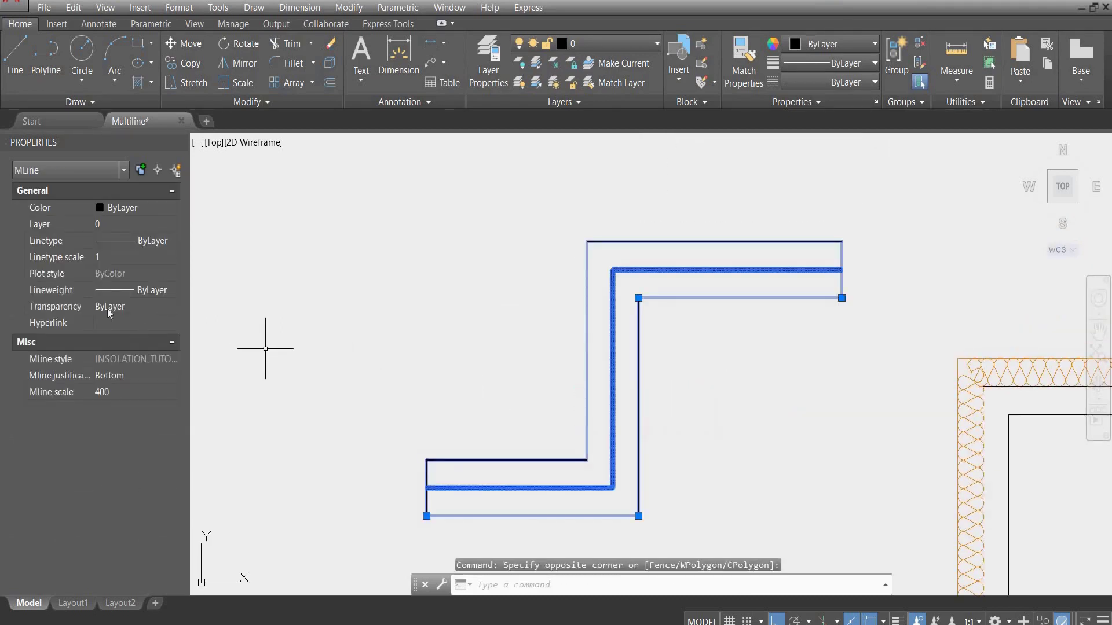
{"action": "left_click", "coordinate": [120, 260]}
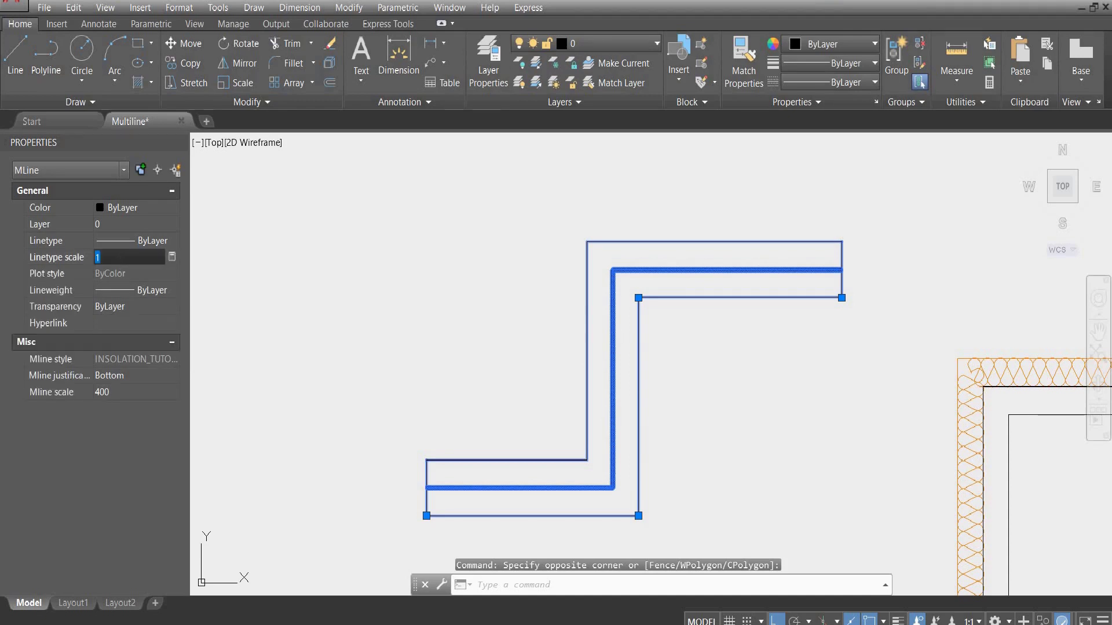
{"action": "key", "text": "Return"}
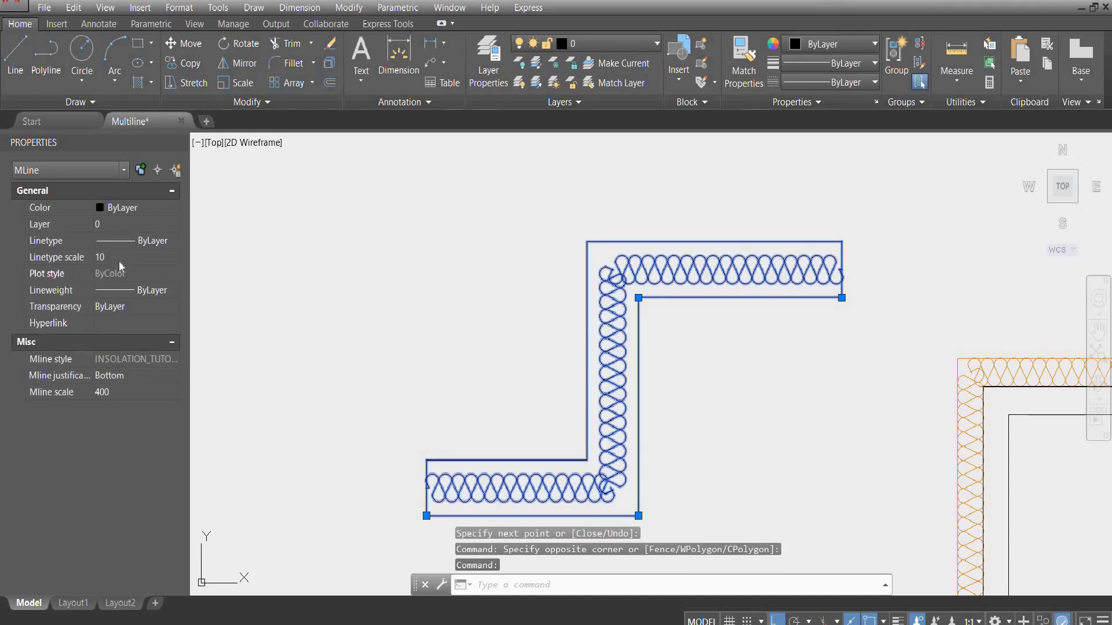
{"action": "left_click", "coordinate": [120, 262]}
{"action": "type", "text": "20"}
{"action": "key", "text": "Return"}
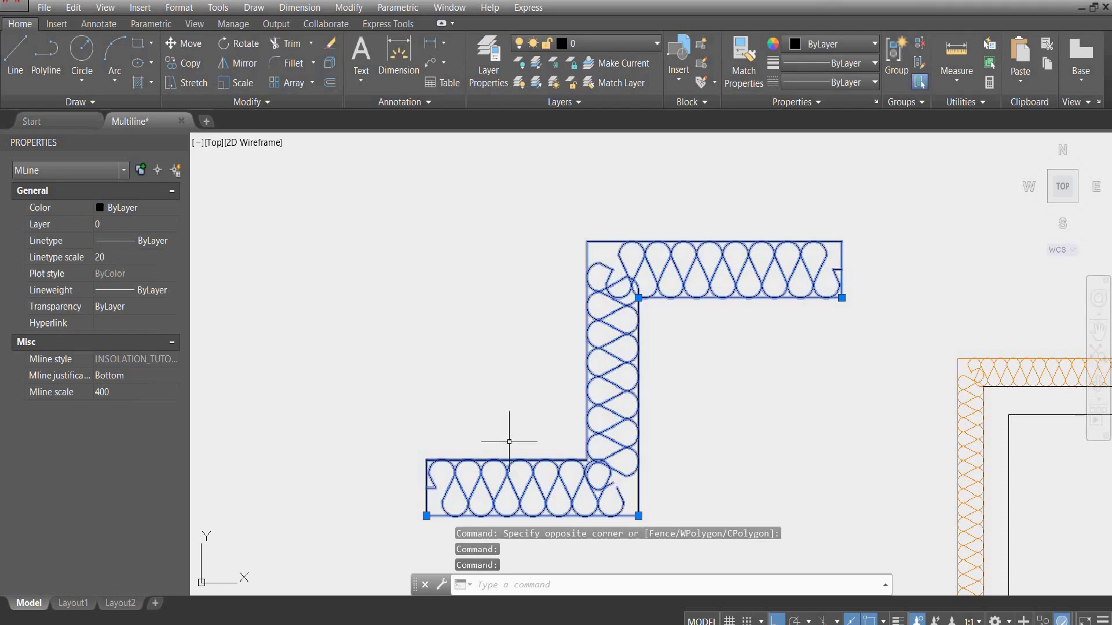
{"action": "key", "text": "Escape"}
{"action": "middle_click_drag", "start_coordinate": [529, 419], "coordinate": [496, 372]}
{"action": "scroll", "coordinate": [630, 499], "scroll_direction": "down", "scroll_amount": 3}
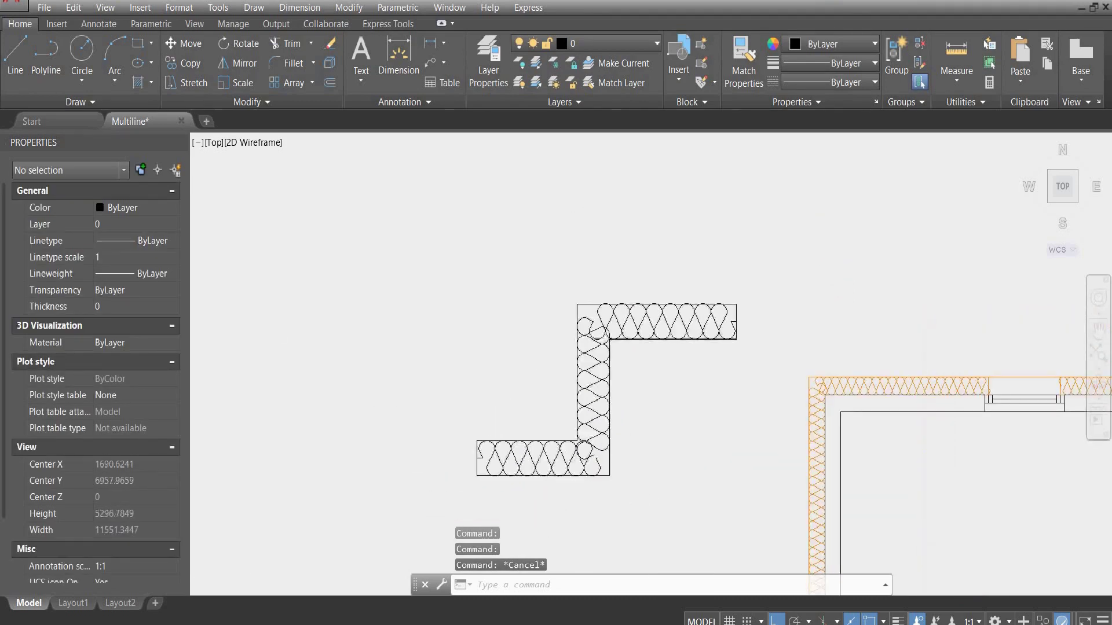
{"action": "scroll", "coordinate": [603, 516], "scroll_direction": "up", "scroll_amount": 3}
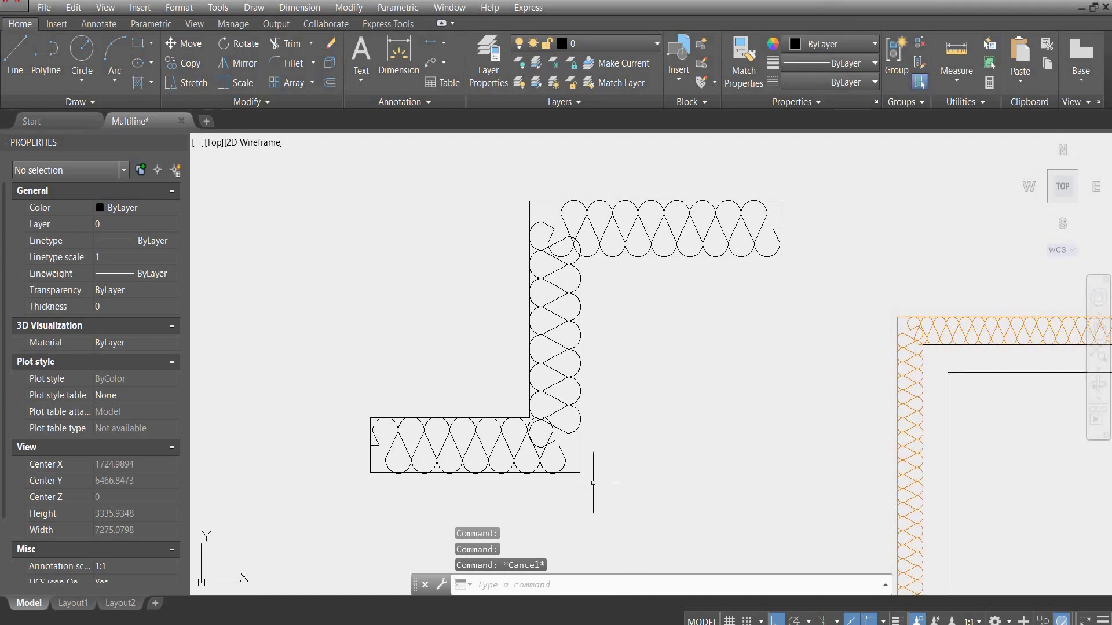
{"action": "scroll", "coordinate": [608, 451], "scroll_direction": "down", "scroll_amount": 2}
Move the Z-shaped insulation wall onto the Insolation layer.
{"action": "left_click", "coordinate": [678, 396]}
{"action": "left_click", "coordinate": [637, 313]}
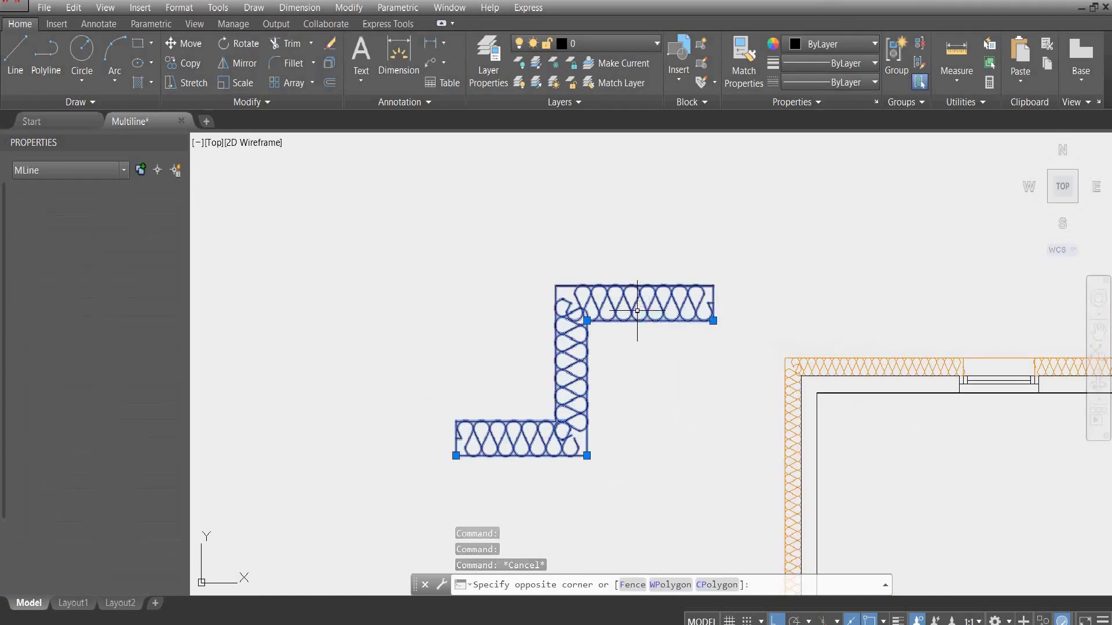
{"action": "left_click", "coordinate": [608, 40]}
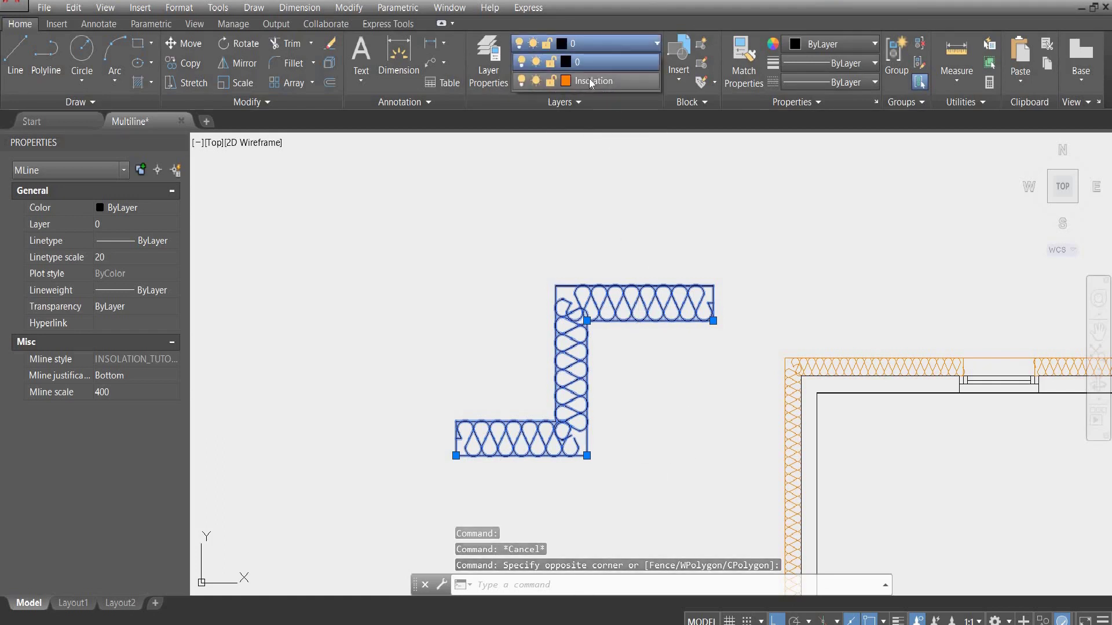
{"action": "left_click", "coordinate": [589, 80]}
{"action": "key", "text": "Escape"}
{"action": "middle_click_drag", "start_coordinate": [646, 376], "coordinate": [577, 275]}
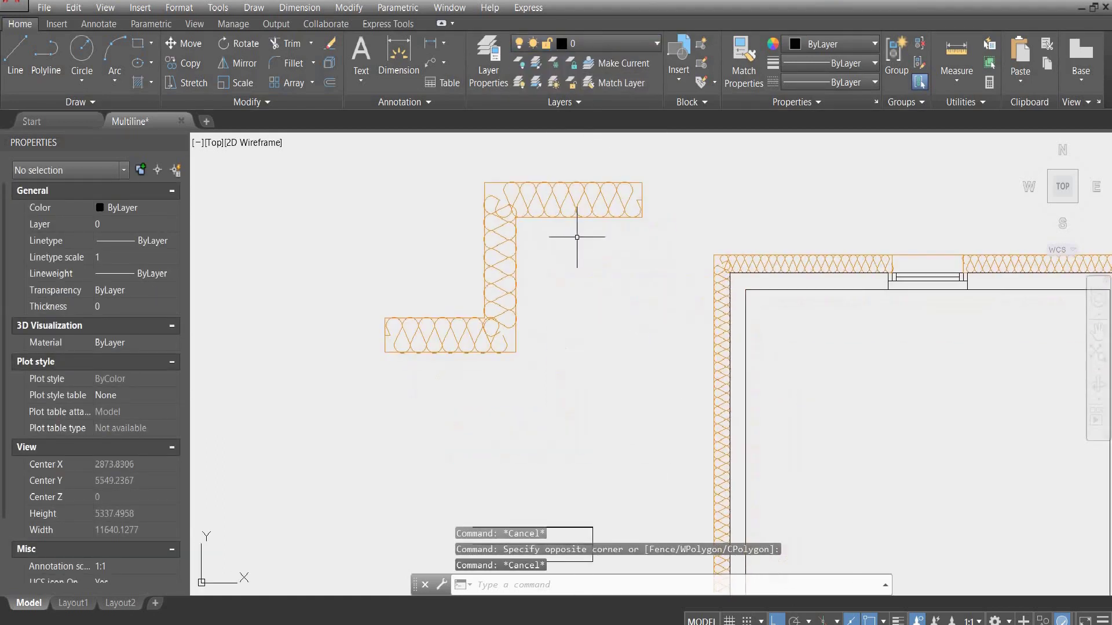
Start a new multiline with ML and set its scale to 200.
{"action": "scroll", "coordinate": [728, 241], "scroll_direction": "up", "scroll_amount": 3}
{"action": "mouse_move", "coordinate": [728, 242]}
{"action": "middle_mouse_down"}
{"action": "mouse_move", "coordinate": [714, 307]}
{"action": "mouse_move", "coordinate": [742, 342]}
{"action": "middle_mouse_up"}
{"action": "mouse_move", "coordinate": [740, 293]}
{"action": "middle_mouse_down"}
{"action": "mouse_move", "coordinate": [717, 376]}
{"action": "mouse_move", "coordinate": [650, 308]}
{"action": "middle_mouse_up"}
{"action": "type", "text": "ml"}
{"action": "key", "text": "Return"}
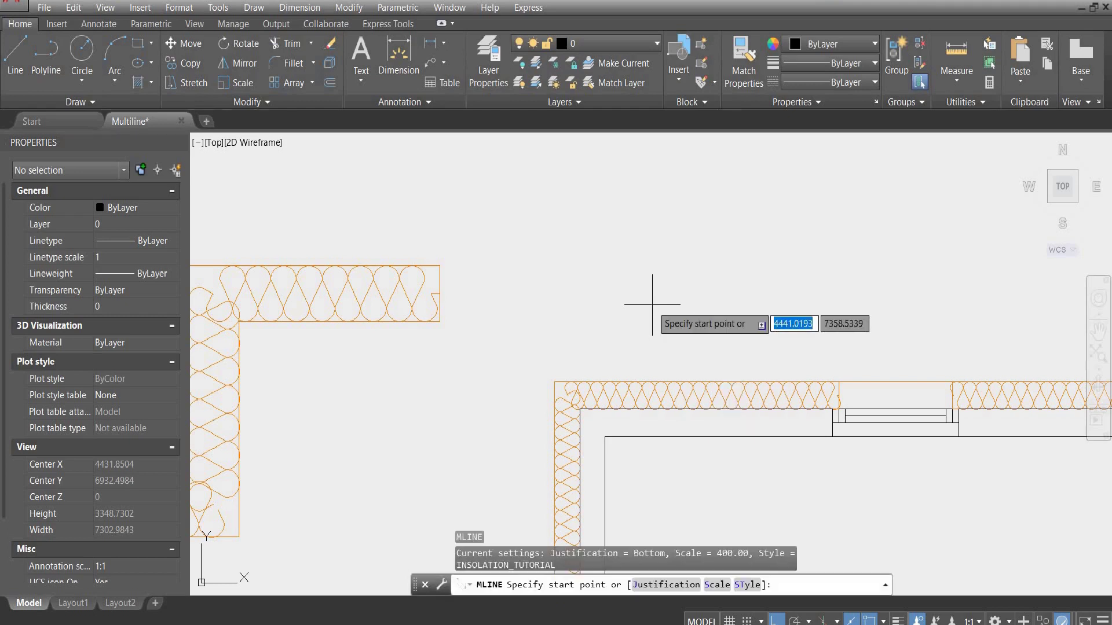
{"action": "type", "text": "s"}
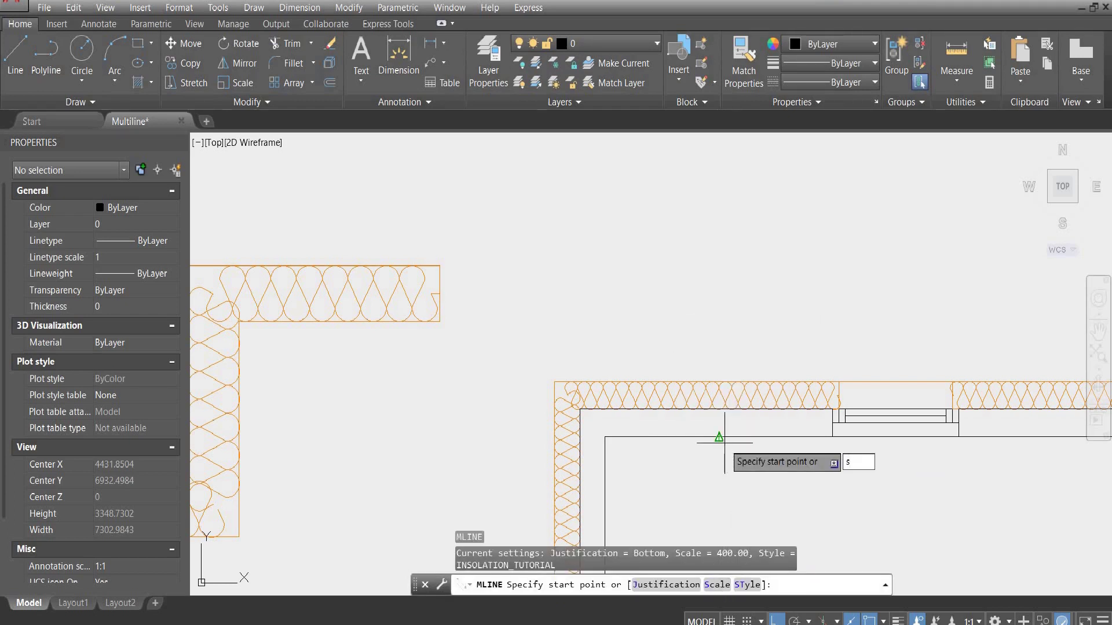
{"action": "key", "text": "Return"}
{"action": "type", "text": "2"}
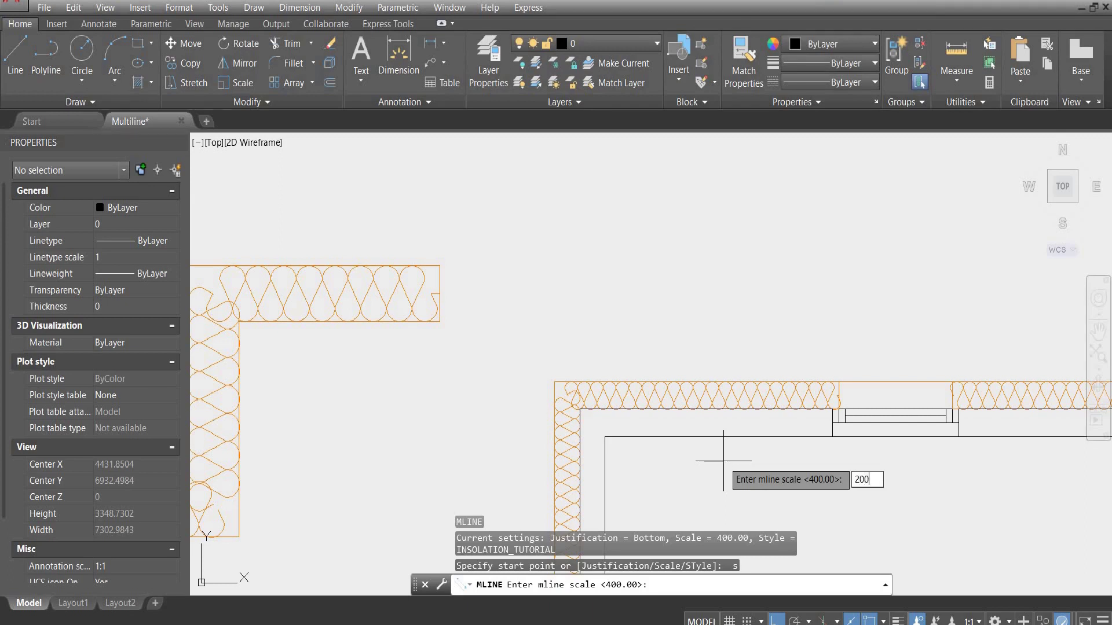
{"action": "type", "text": "00"}
{"action": "key", "text": "Return"}
Draw the U-shaped multiline wall running above the house.
{"action": "left_click", "coordinate": [620, 268]}
{"action": "middle_click_drag", "start_coordinate": [801, 270], "coordinate": [657, 322]}
{"action": "left_click", "coordinate": [656, 322]}
{"action": "scroll", "coordinate": [683, 272], "scroll_direction": "down", "scroll_amount": 2}
{"action": "middle_click_drag", "start_coordinate": [702, 218], "coordinate": [710, 330]}
{"action": "left_click", "coordinate": [602, 237]}
{"action": "left_click", "coordinate": [895, 241]}
{"action": "left_click", "coordinate": [895, 397]}
{"action": "left_click", "coordinate": [998, 376]}
{"action": "key", "text": "Return"}
Select the new wall and set its linetype scale to 20, then 10.
{"action": "left_click", "coordinate": [970, 278]}
{"action": "left_click", "coordinate": [863, 339]}
{"action": "left_click", "coordinate": [142, 257]}
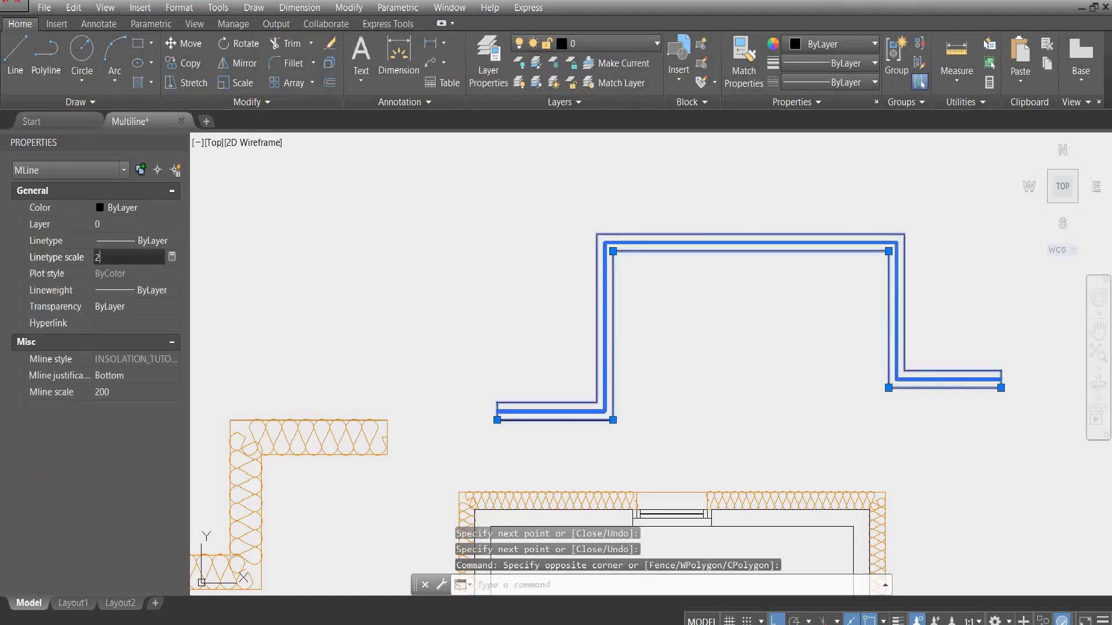
{"action": "type", "text": "20"}
{"action": "key", "text": "Return"}
{"action": "double_click", "coordinate": [140, 261]}
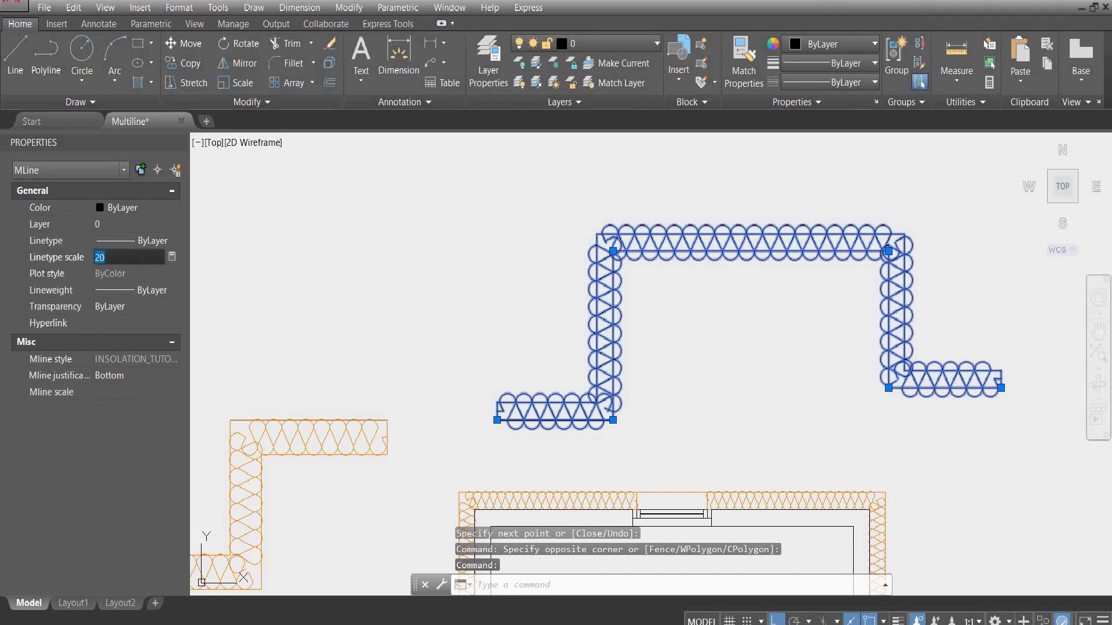
{"action": "key", "text": "Return"}
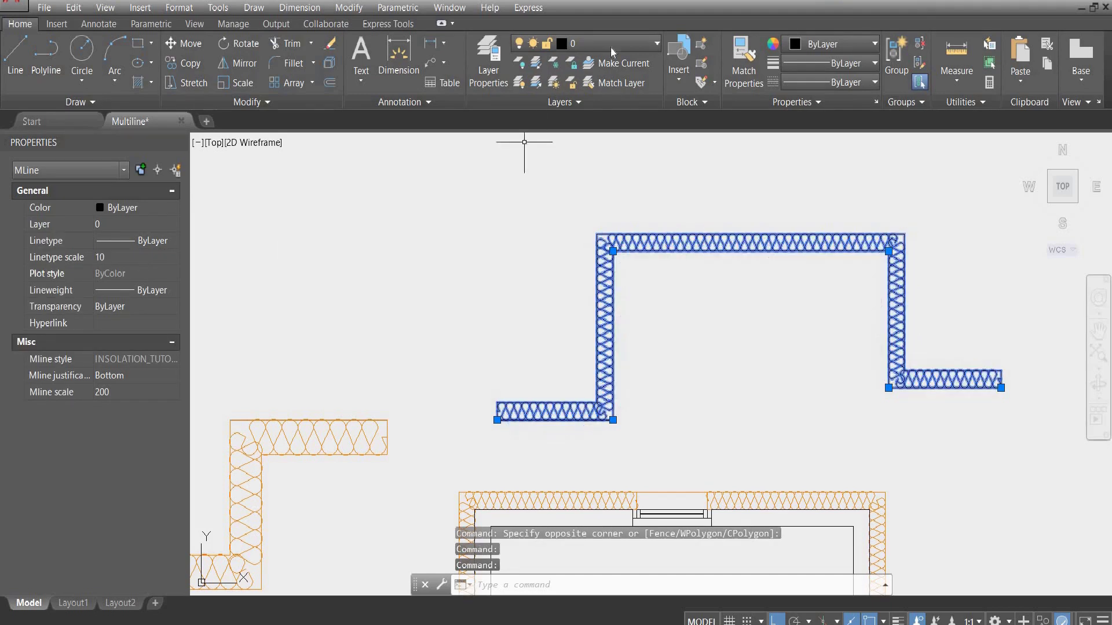
Put the new wall on the Insolation layer and clear the selection.
{"action": "left_click", "coordinate": [613, 44]}
{"action": "left_click", "coordinate": [603, 84]}
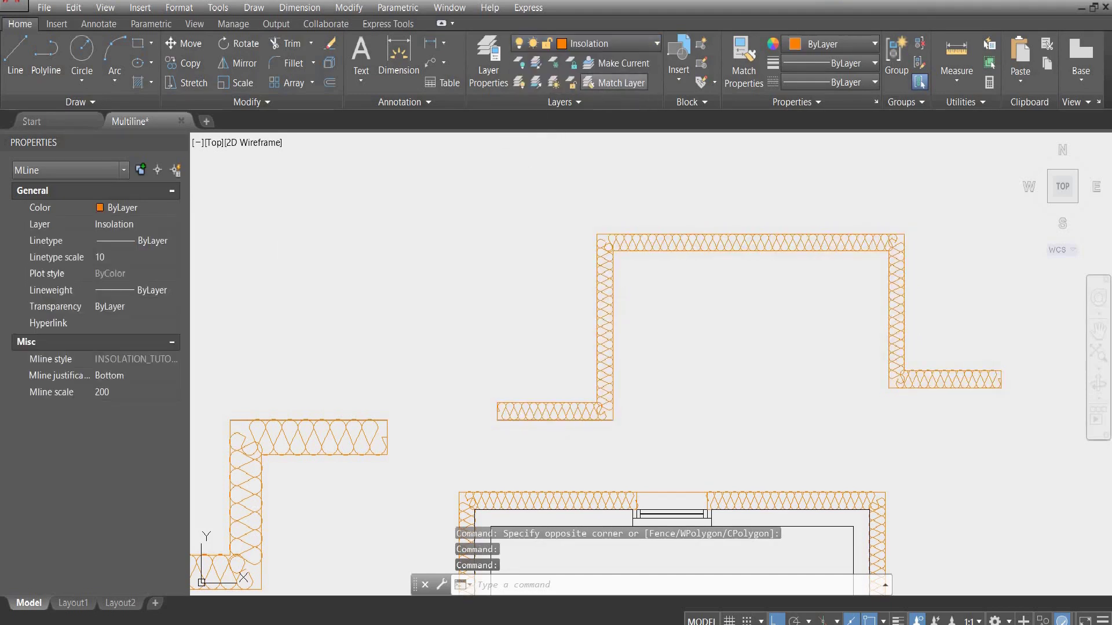
{"action": "scroll", "coordinate": [712, 293], "scroll_direction": "down", "scroll_amount": 5}
{"action": "key", "text": "Escape"}
{"action": "scroll", "coordinate": [588, 298], "scroll_direction": "up", "scroll_amount": 1}
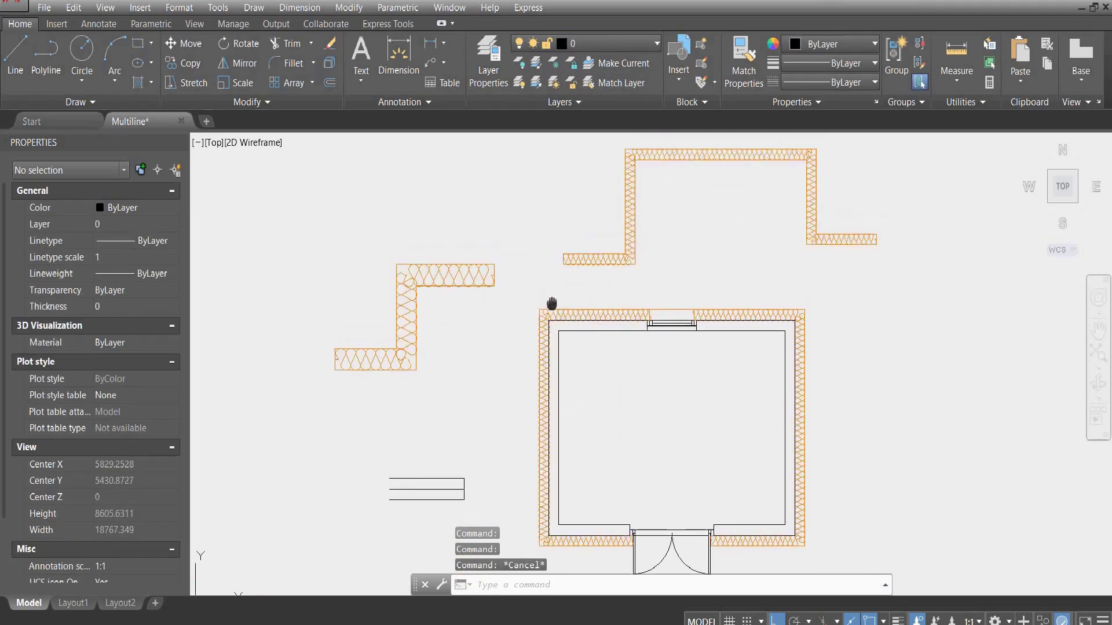
{"action": "middle_click_drag", "start_coordinate": [571, 390], "coordinate": [545, 326]}
{"action": "scroll", "coordinate": [851, 492], "scroll_direction": "down", "scroll_amount": 3}
{"action": "scroll", "coordinate": [830, 486], "scroll_direction": "up", "scroll_amount": 3}
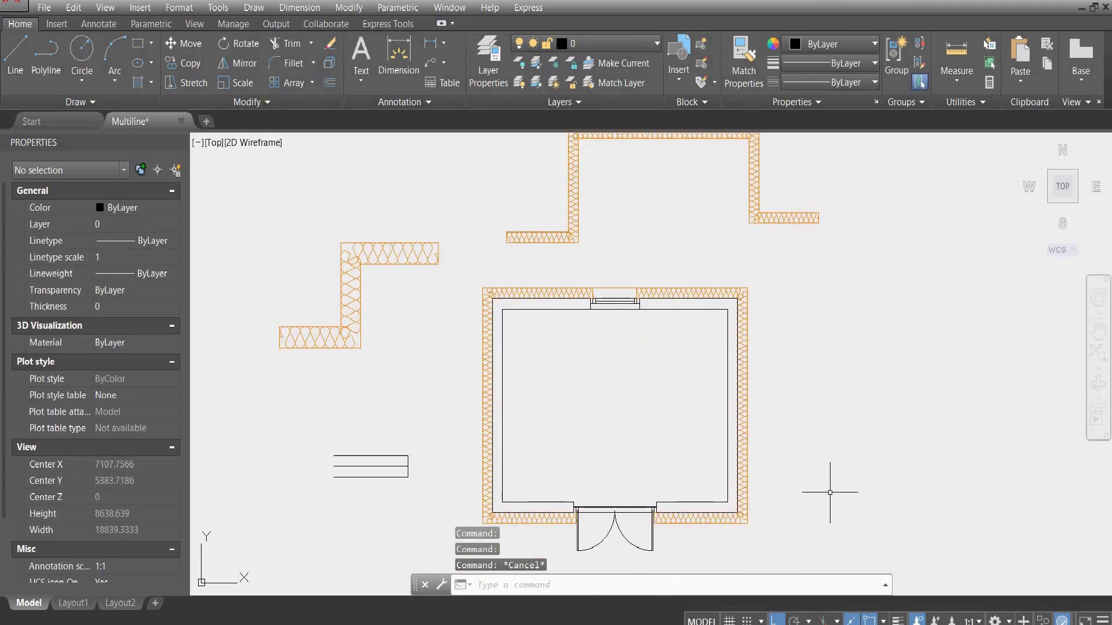
{"action": "left_click", "coordinate": [670, 293]}
{"action": "key", "text": "Escape"}
{"action": "left_click", "coordinate": [671, 293]}
{"action": "middle_click_drag", "start_coordinate": [670, 292], "coordinate": [651, 371]}
{"action": "key", "text": "Escape"}
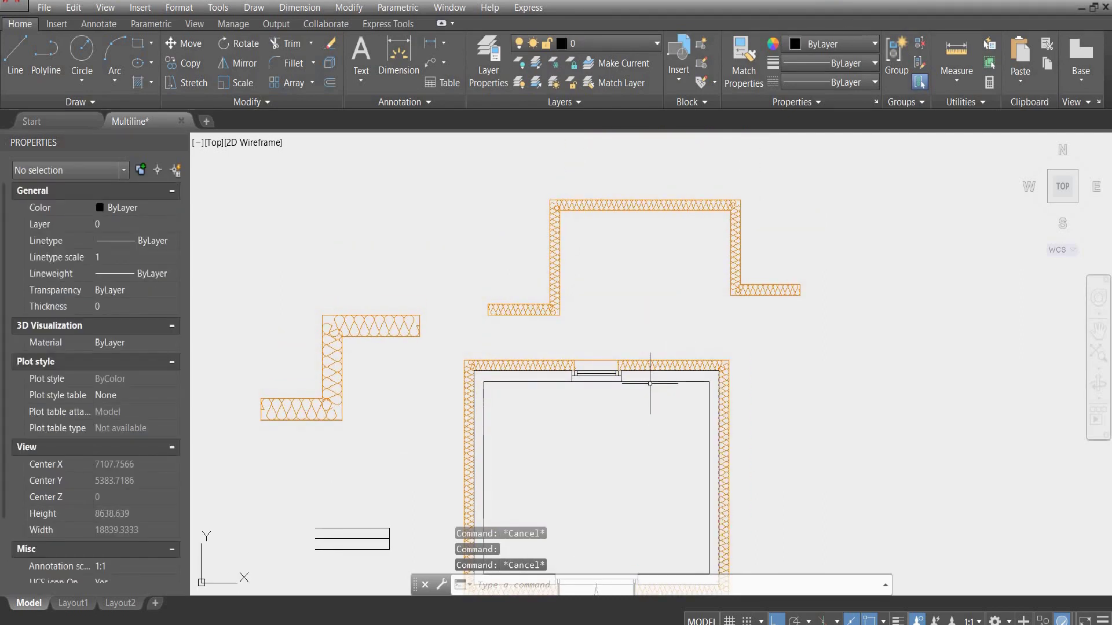
{"action": "left_click", "coordinate": [650, 379]}
{"action": "scroll", "coordinate": [649, 380], "scroll_direction": "down", "scroll_amount": 2}
{"action": "key", "text": "Escape"}
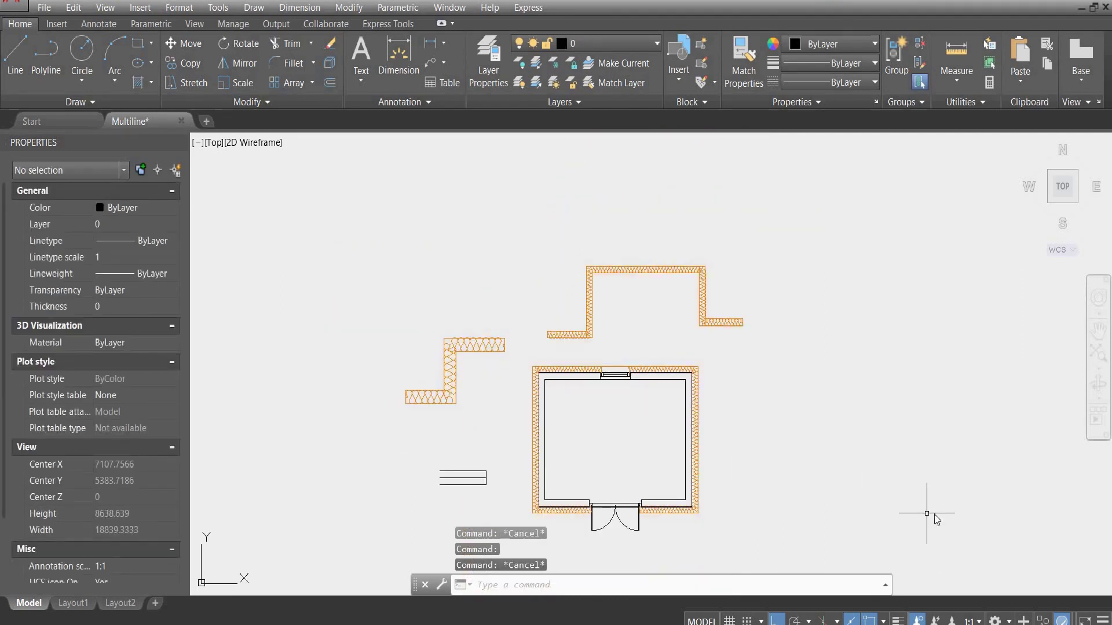